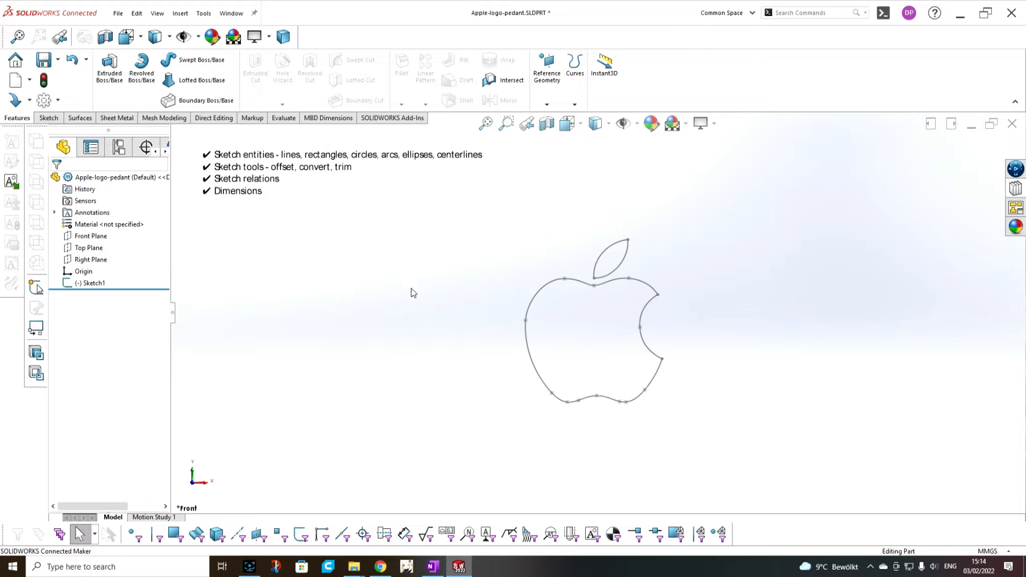
Step: Start a new sketch on the Front Plane and orient the view normal to it
{"action": "scroll", "coordinate": [597, 299], "scroll_direction": "up", "scroll_amount": 4}
{"action": "middle_click_drag", "start_coordinate": [713, 323], "coordinate": [671, 341]}
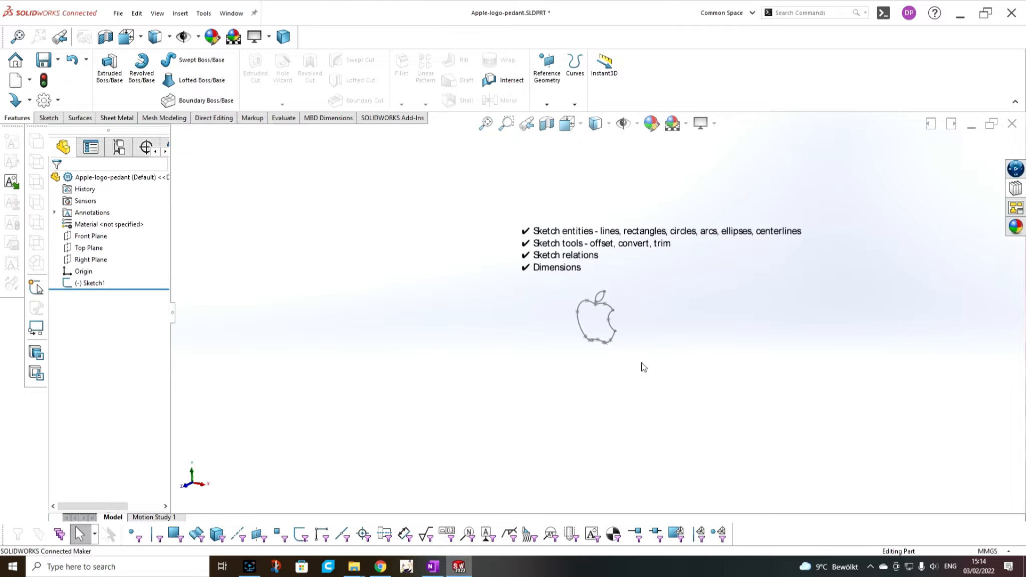
{"action": "left_click", "coordinate": [89, 236]}
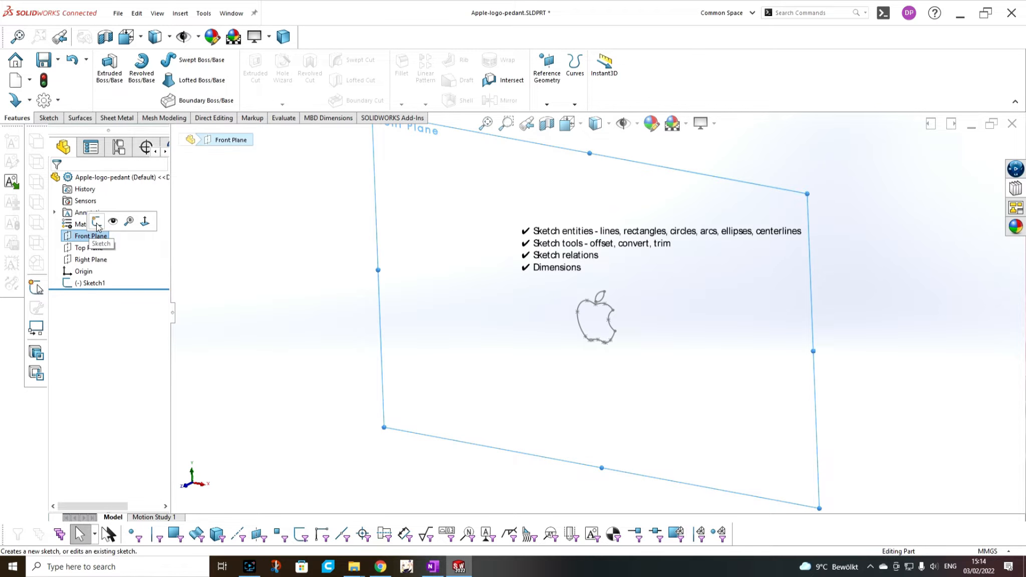
{"action": "left_click", "coordinate": [96, 221]}
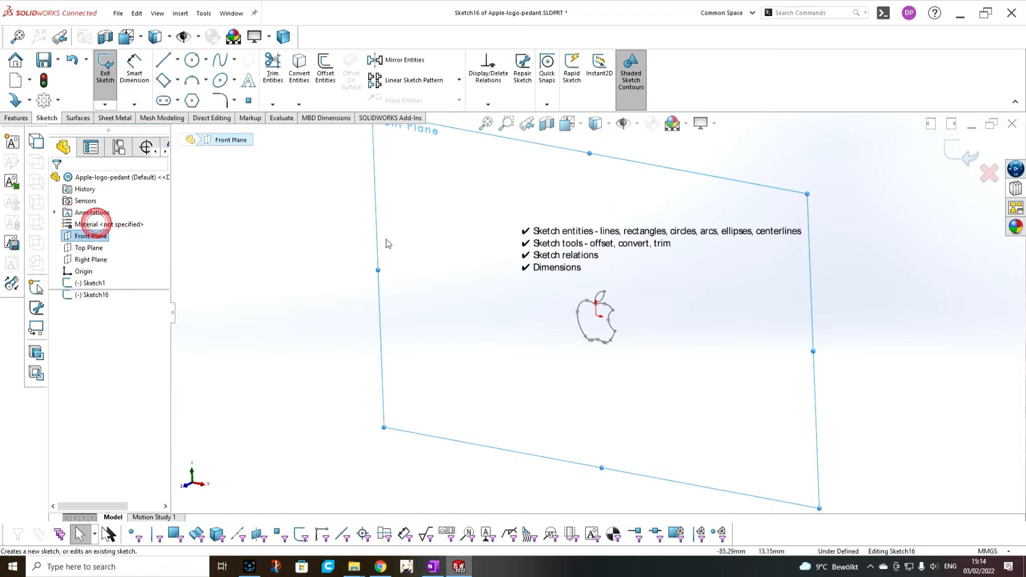
{"action": "left_click", "coordinate": [583, 127]}
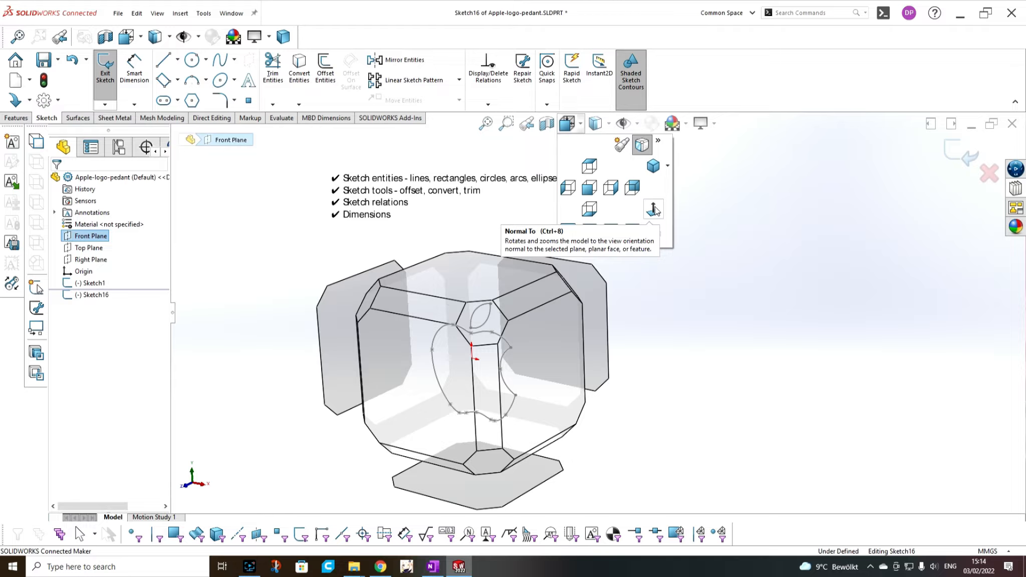
{"action": "left_click", "coordinate": [654, 209]}
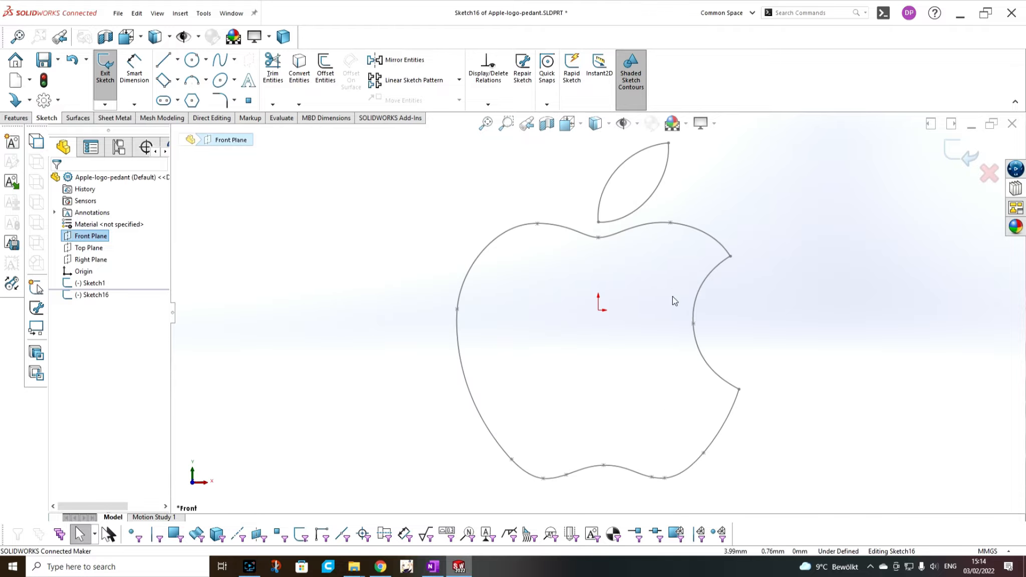
Step: Sketch a diamond-shaped 3 Point Center Rectangle centred on the origin around the apple logo, with sides about 36 mm long
{"action": "scroll", "coordinate": [735, 314], "scroll_direction": "down", "scroll_amount": 2}
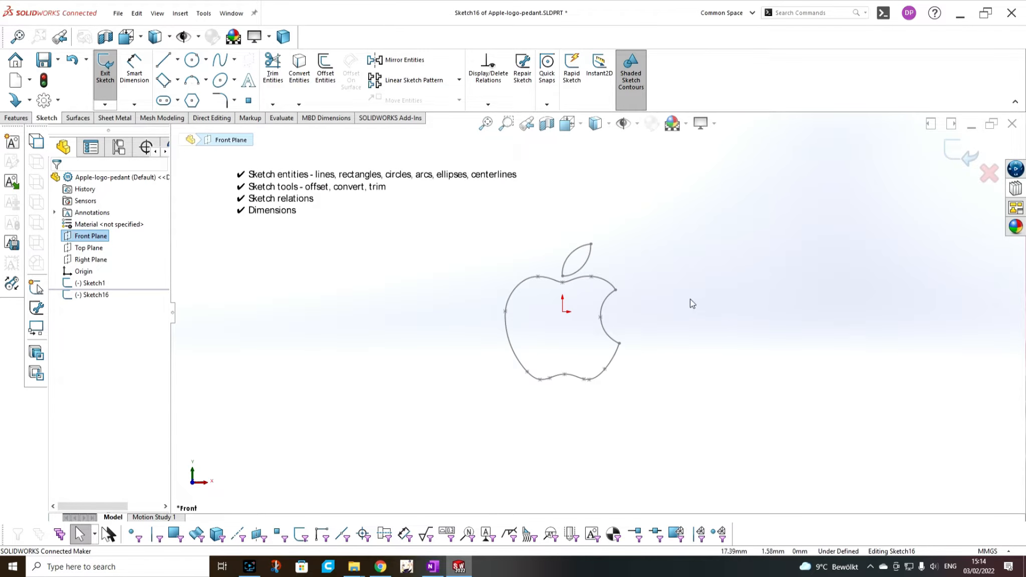
{"action": "left_click", "coordinate": [177, 80]}
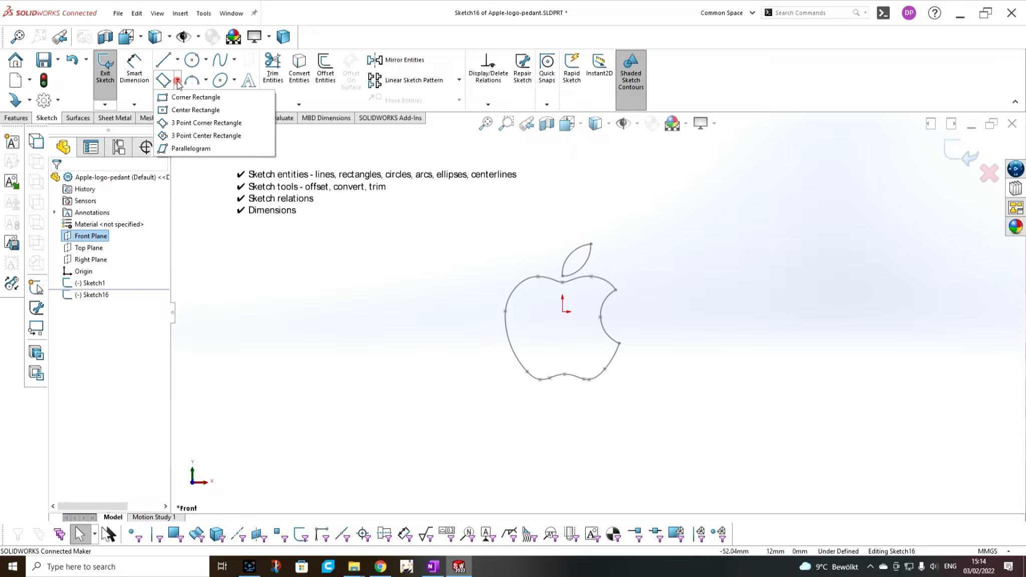
{"action": "left_click", "coordinate": [164, 137]}
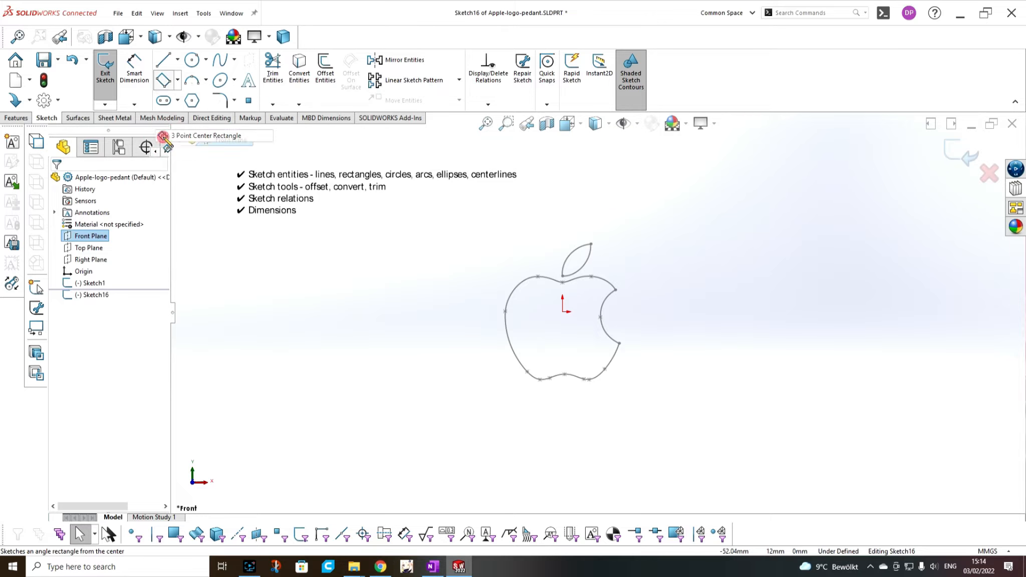
{"action": "left_click", "coordinate": [564, 311]}
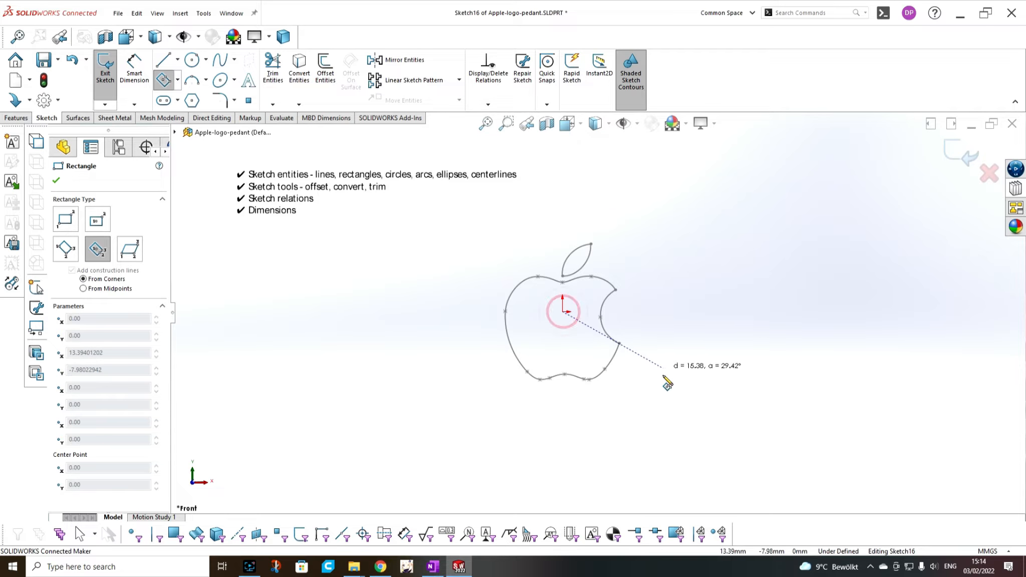
{"action": "left_click", "coordinate": [665, 406]}
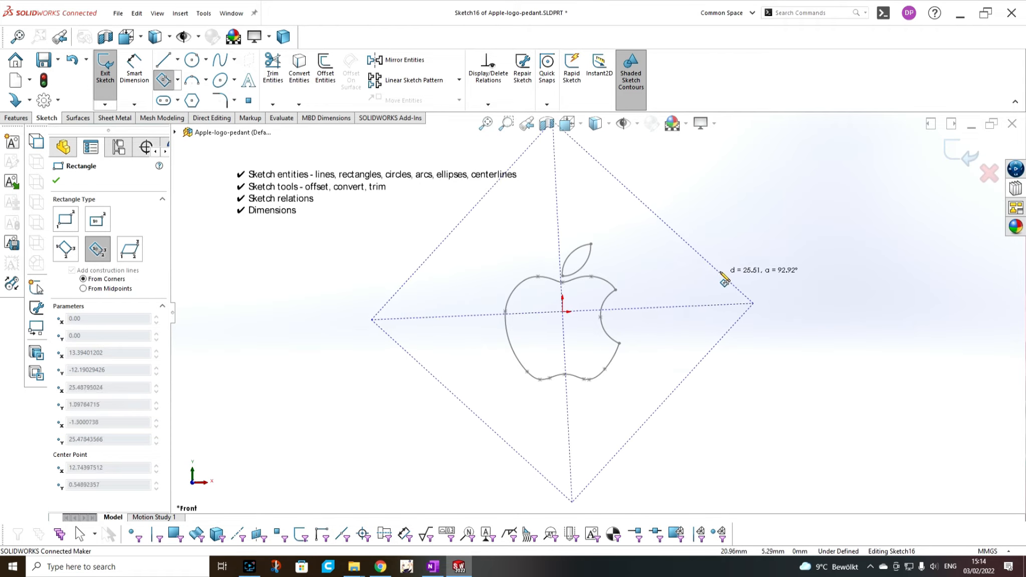
{"action": "left_click", "coordinate": [720, 275]}
{"action": "key", "text": "f"}
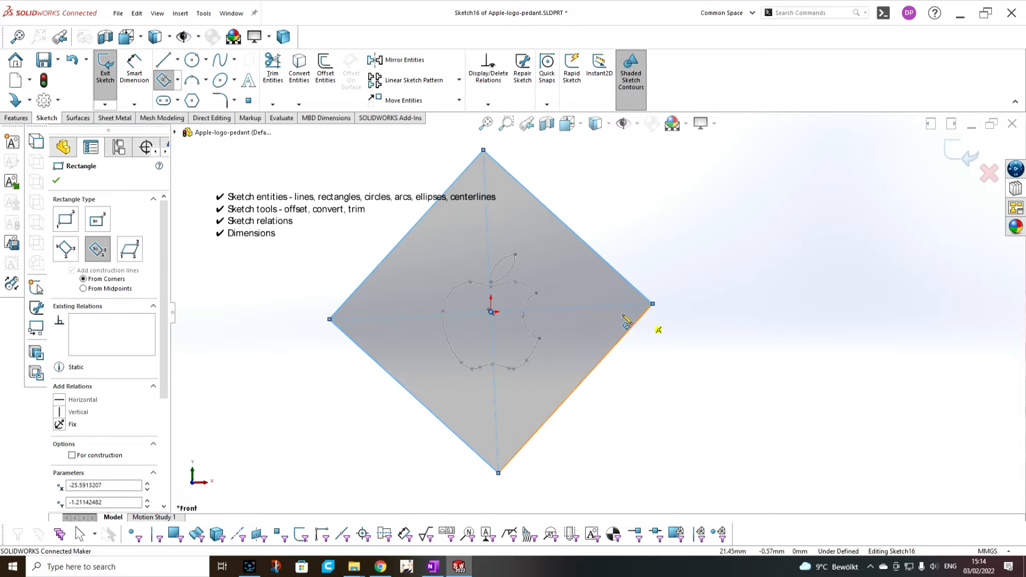
{"action": "key", "text": "Escape"}
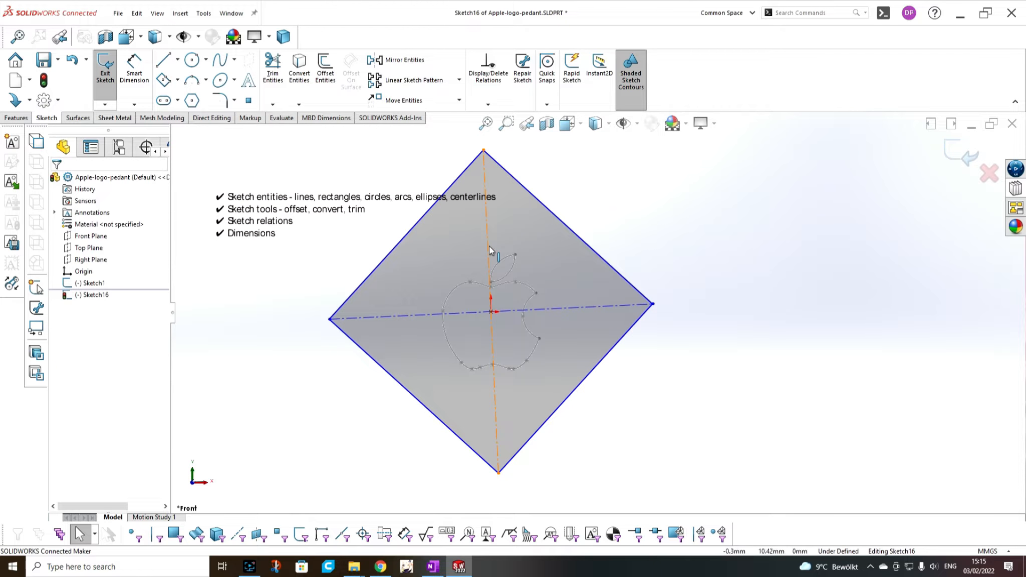
Step: Add a Vertical relation to the diamond's nearly upright construction diagonal
{"action": "left_click", "coordinate": [489, 247]}
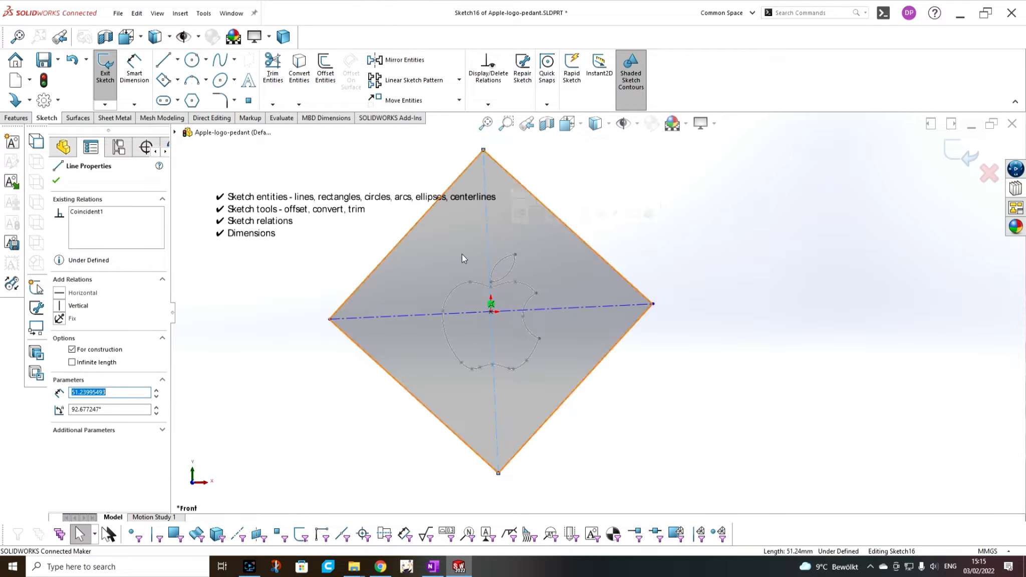
{"action": "left_click", "coordinate": [61, 305]}
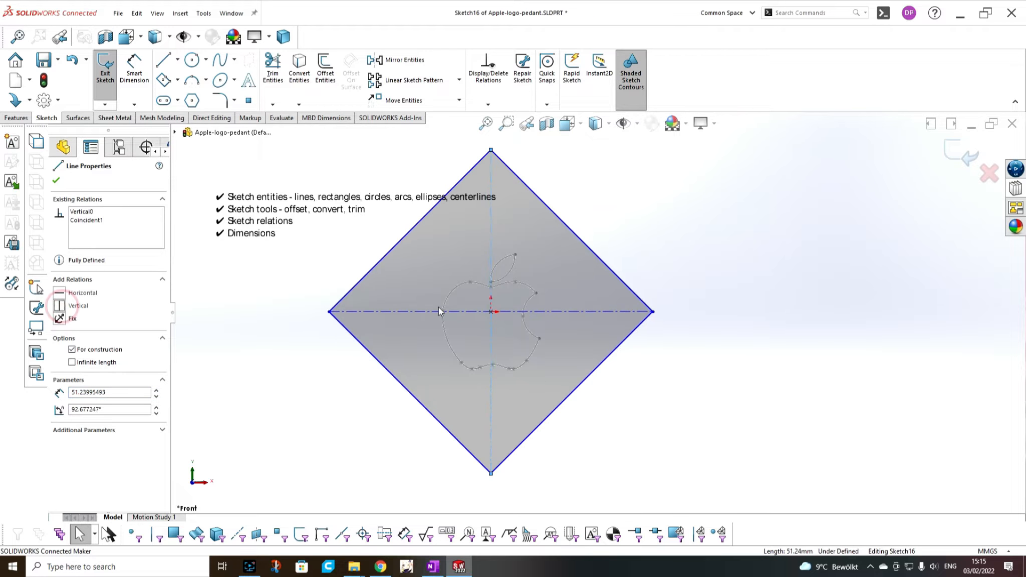
{"action": "left_click", "coordinate": [770, 352]}
Step: Make the two sides meeting at the diamond's right corner equal, and shrink the diamond to sides about 23.5 mm long
{"action": "left_click", "coordinate": [614, 351]}
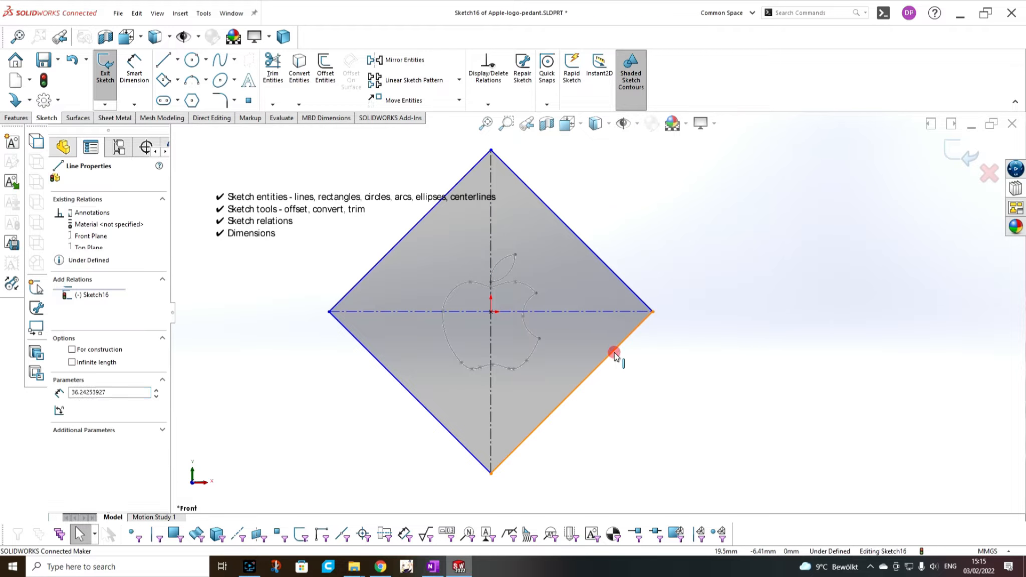
{"action": "left_click", "coordinate": [594, 252], "text": "ctrl"}
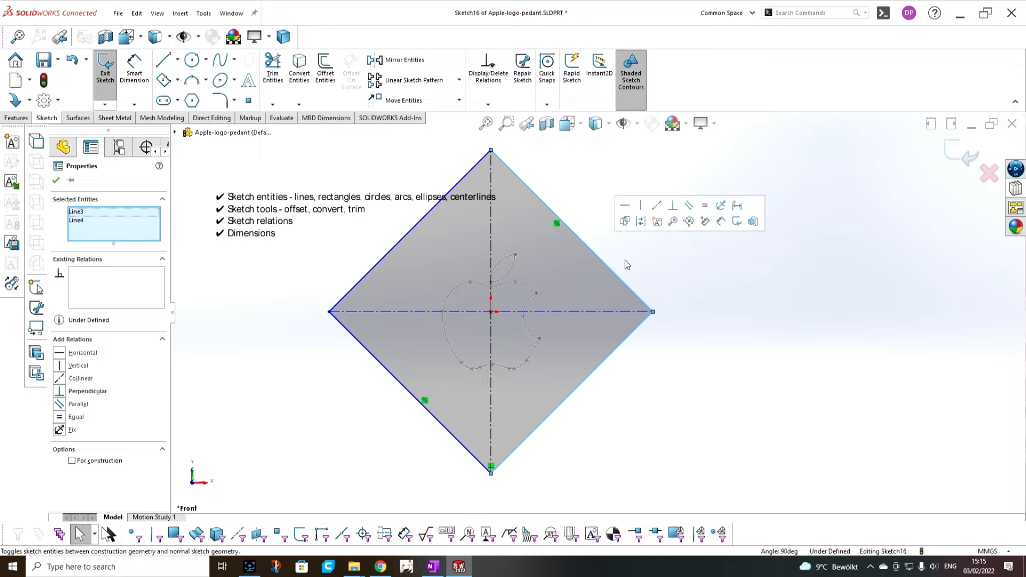
{"action": "left_click", "coordinate": [676, 376]}
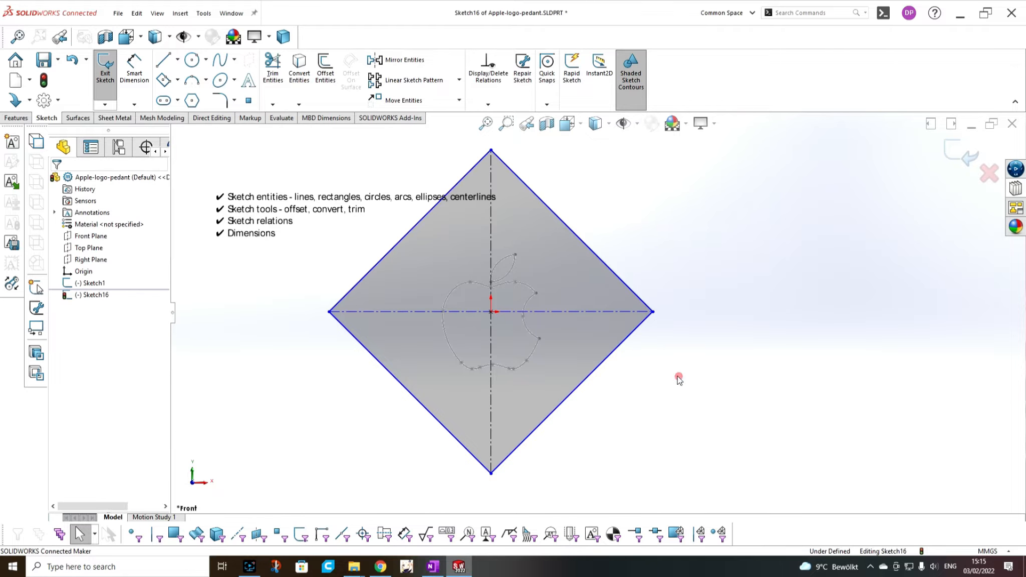
{"action": "left_click", "coordinate": [633, 295]}
{"action": "left_click", "coordinate": [627, 342], "text": "ctrl"}
{"action": "left_click", "coordinate": [742, 291]}
{"action": "left_click", "coordinate": [705, 361]}
{"action": "left_click_drag", "start_coordinate": [653, 311], "coordinate": [599, 325]}
{"action": "left_click", "coordinate": [633, 369]}
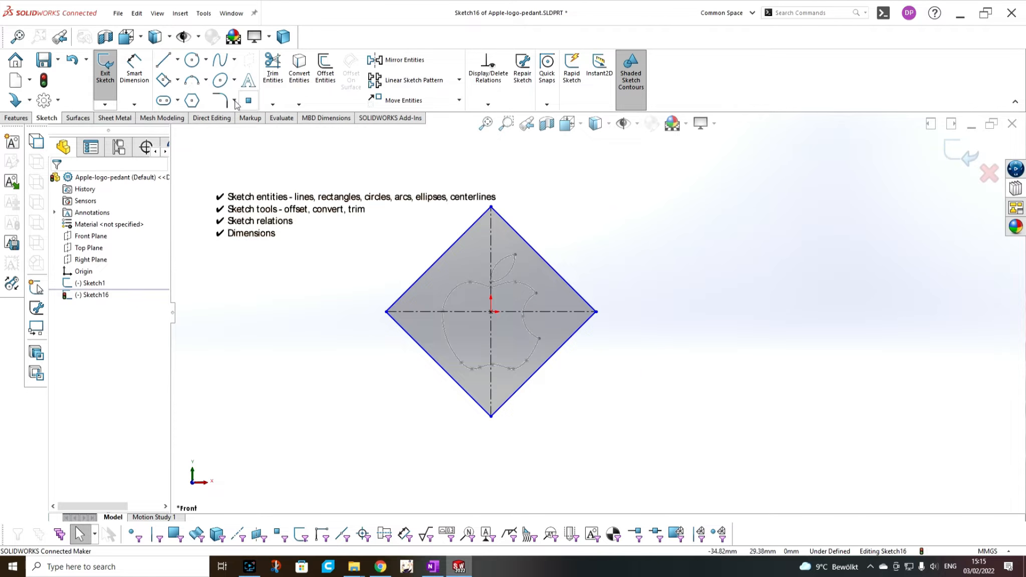
Step: Dimension the distance between the diamond's upper-left and lower-right sides as 30 mm, placing the text outside its upper-right side
{"action": "left_click", "coordinate": [132, 57]}
{"action": "left_click", "coordinate": [454, 241]}
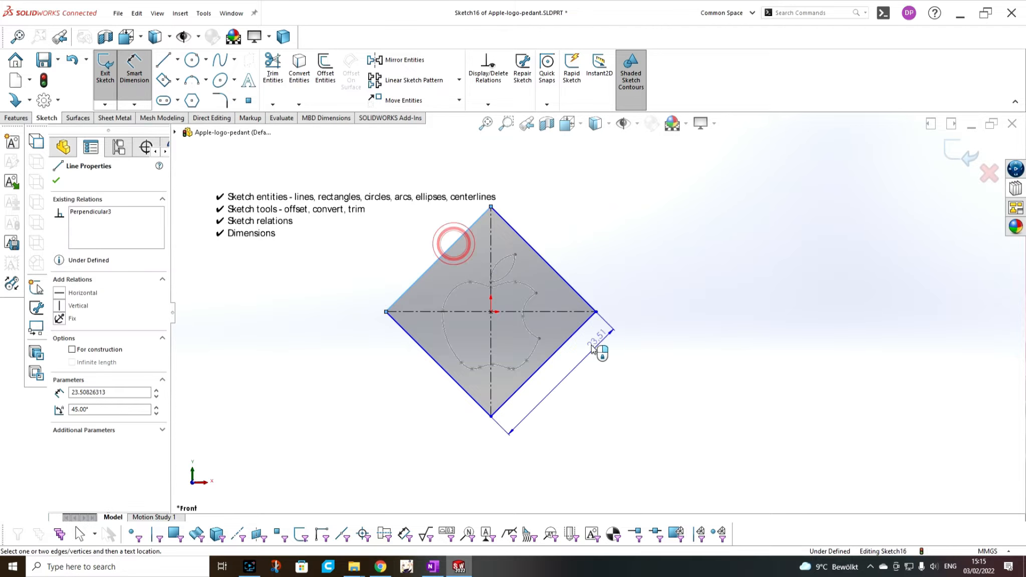
{"action": "left_click", "coordinate": [571, 344]}
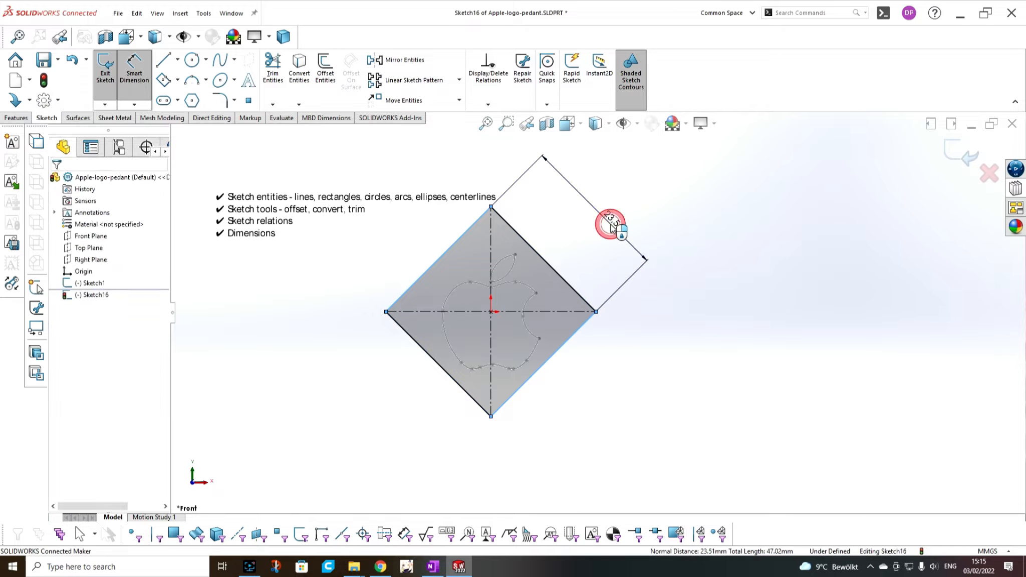
{"action": "left_click", "coordinate": [610, 223]}
{"action": "type", "text": "30"}
{"action": "key", "text": "Return"}
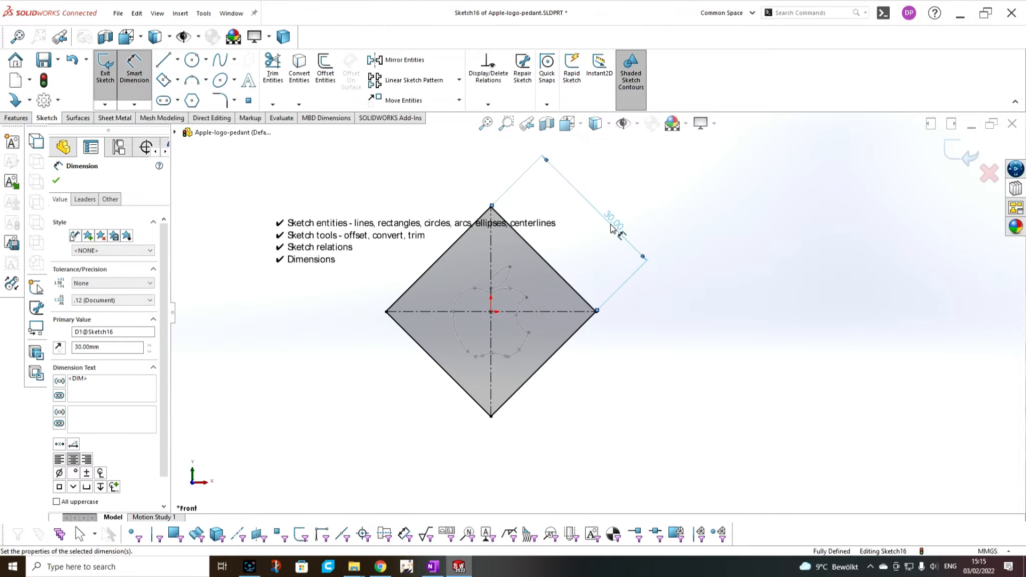
{"action": "left_click", "coordinate": [611, 223]}
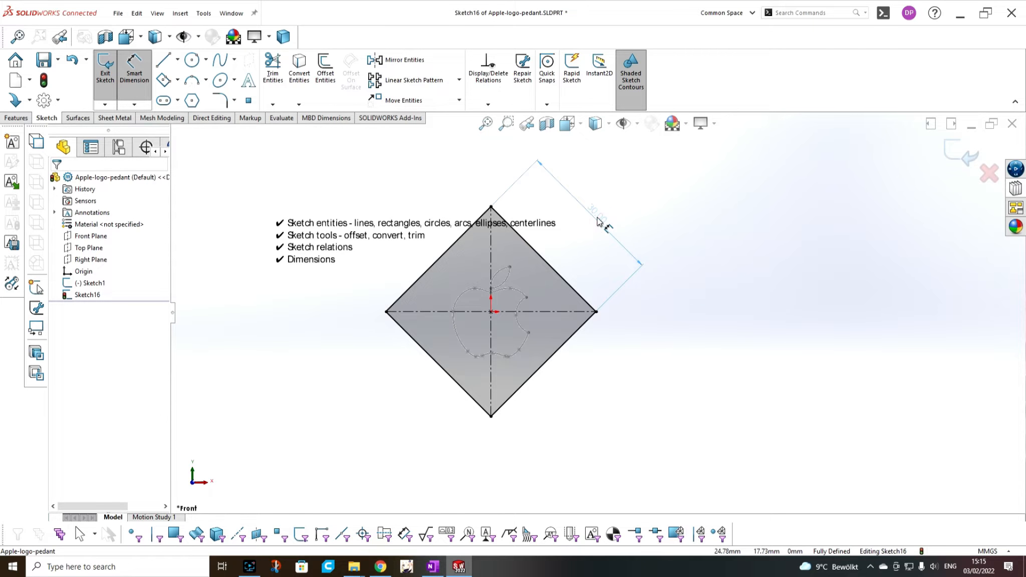
Step: Add a driven dimension between the diamond's lower-left and upper-right sides, placed outside its lower-right side
{"action": "left_click", "coordinate": [427, 353]}
{"action": "left_click", "coordinate": [545, 263]}
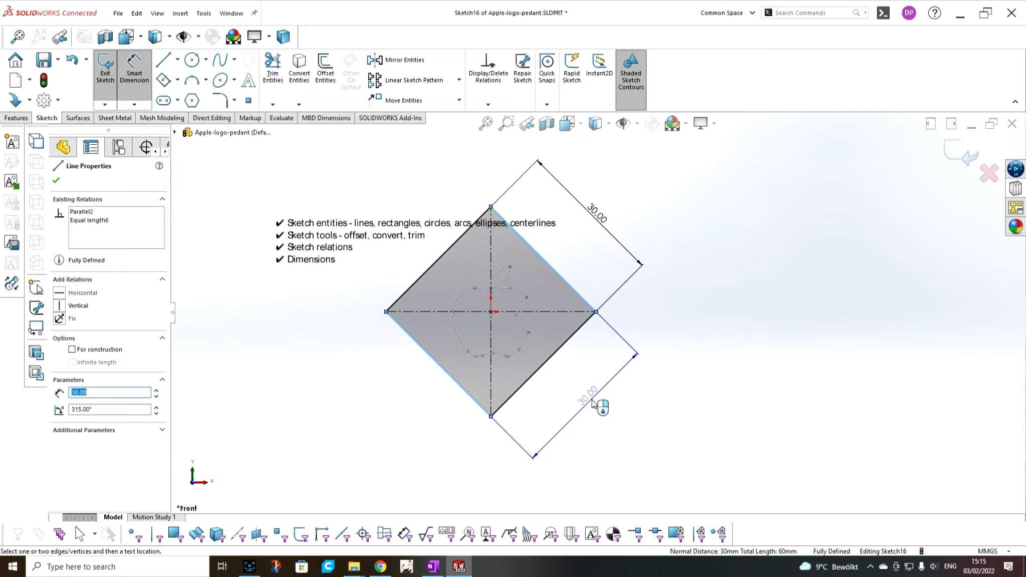
{"action": "left_click", "coordinate": [598, 407]}
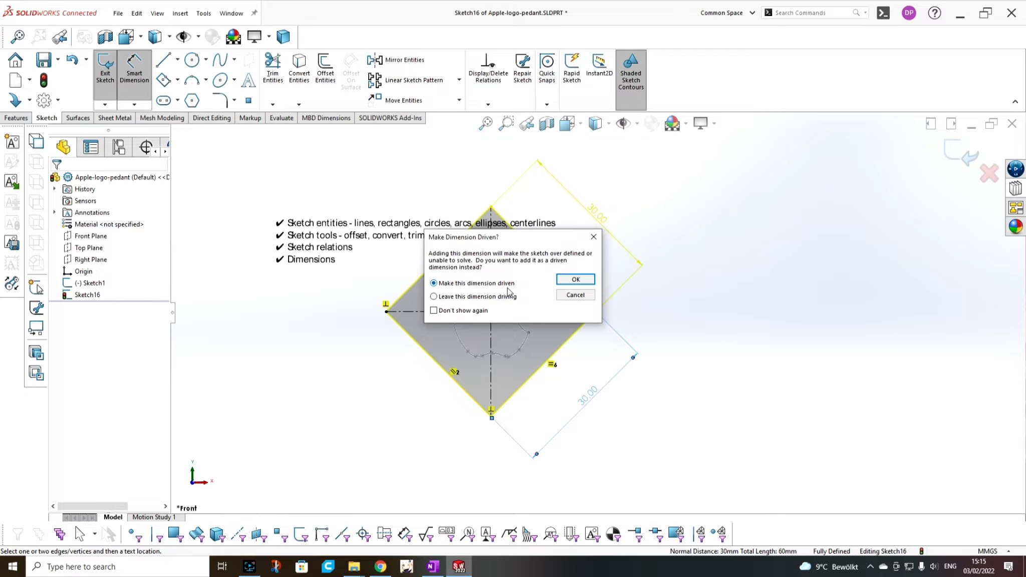
{"action": "left_click", "coordinate": [581, 284]}
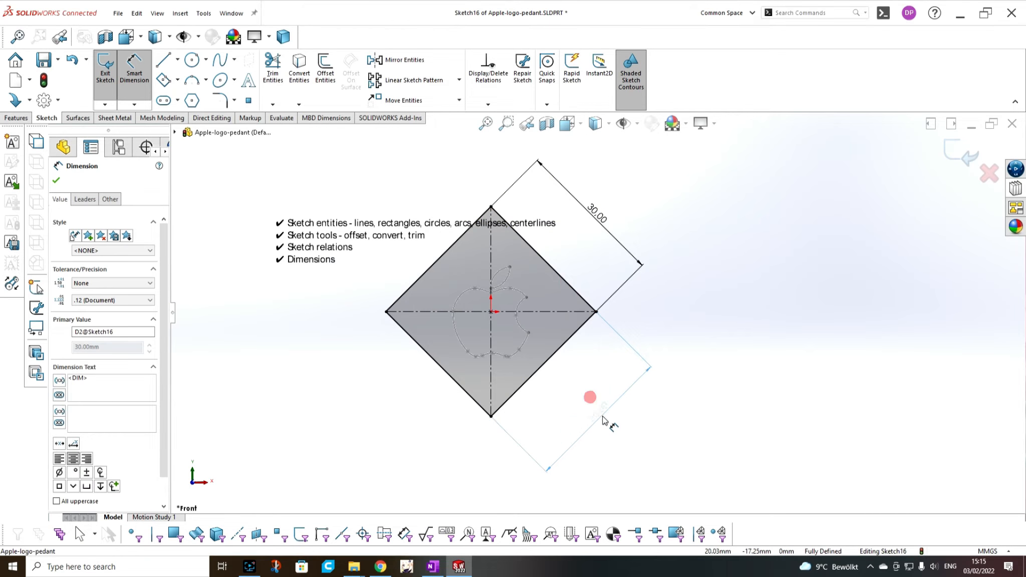
{"action": "left_click", "coordinate": [697, 442]}
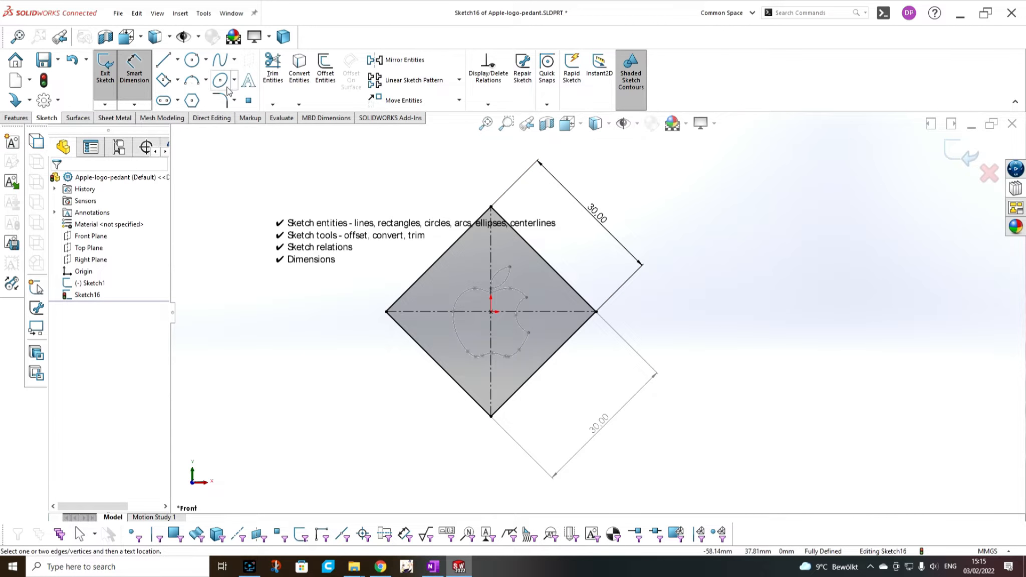
Step: Sketch two centre-point circles on the horizontal diagonal, radii about 3.7 and 3.8 mm, tangent to sides near the left and right corners
{"action": "left_click", "coordinate": [190, 60]}
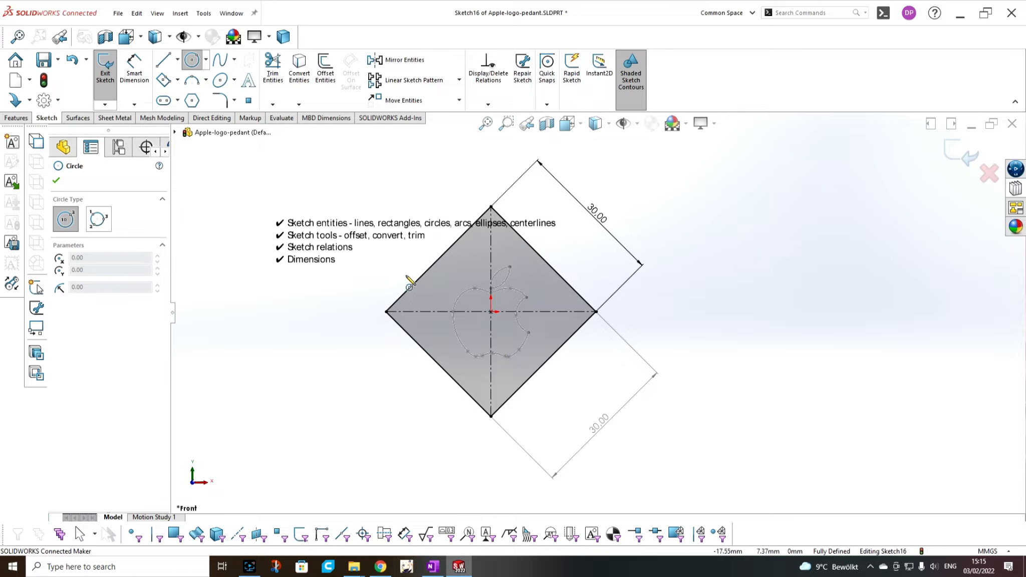
{"action": "left_click", "coordinate": [66, 222]}
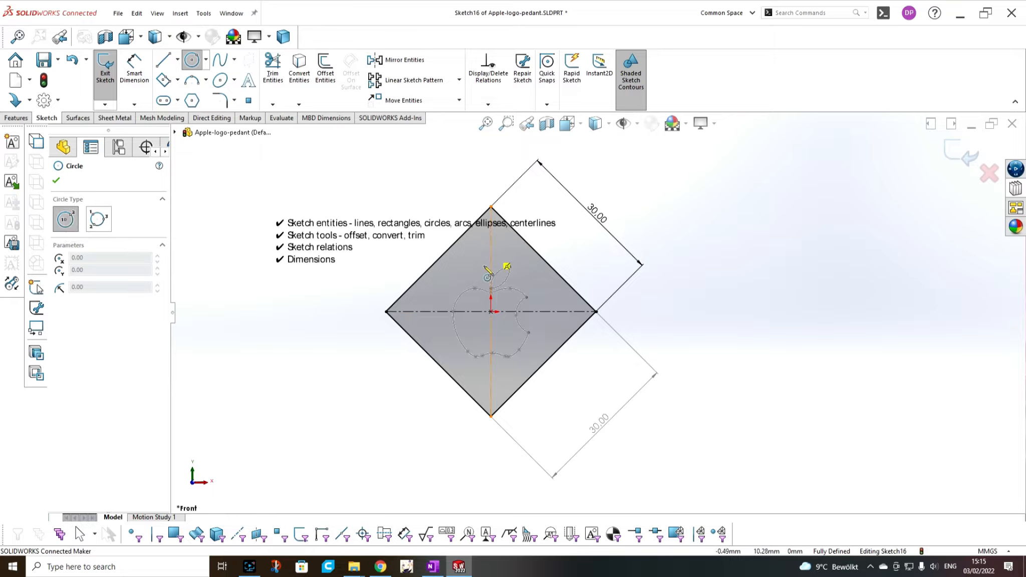
{"action": "left_click", "coordinate": [411, 311]}
{"action": "left_click", "coordinate": [399, 325]}
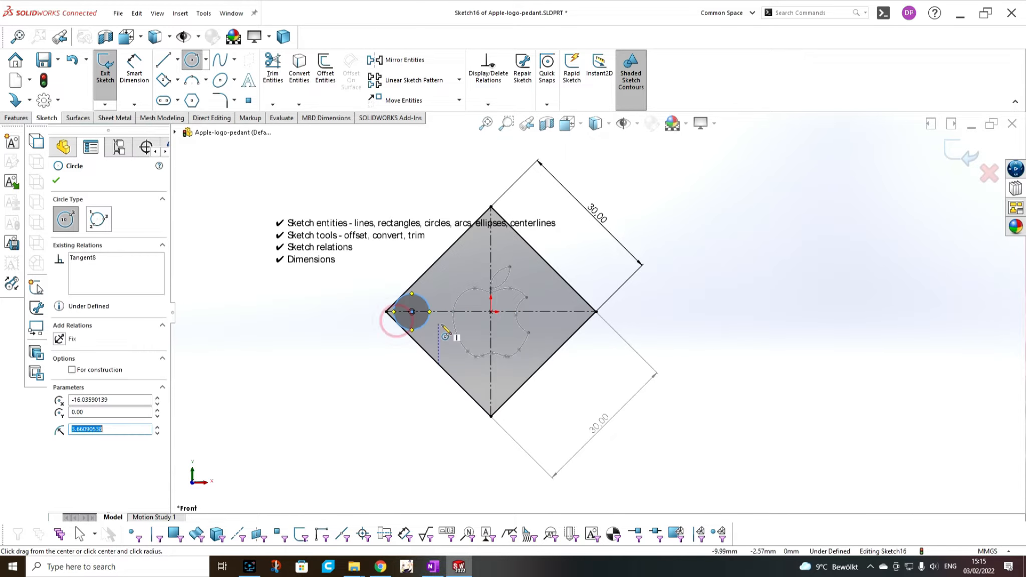
{"action": "left_click", "coordinate": [569, 312]}
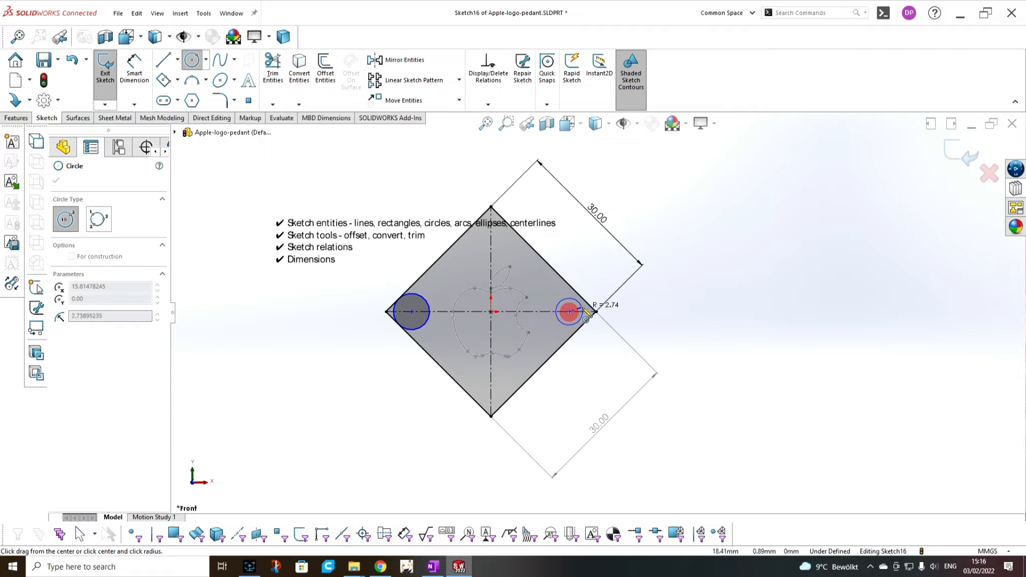
{"action": "left_click", "coordinate": [583, 299]}
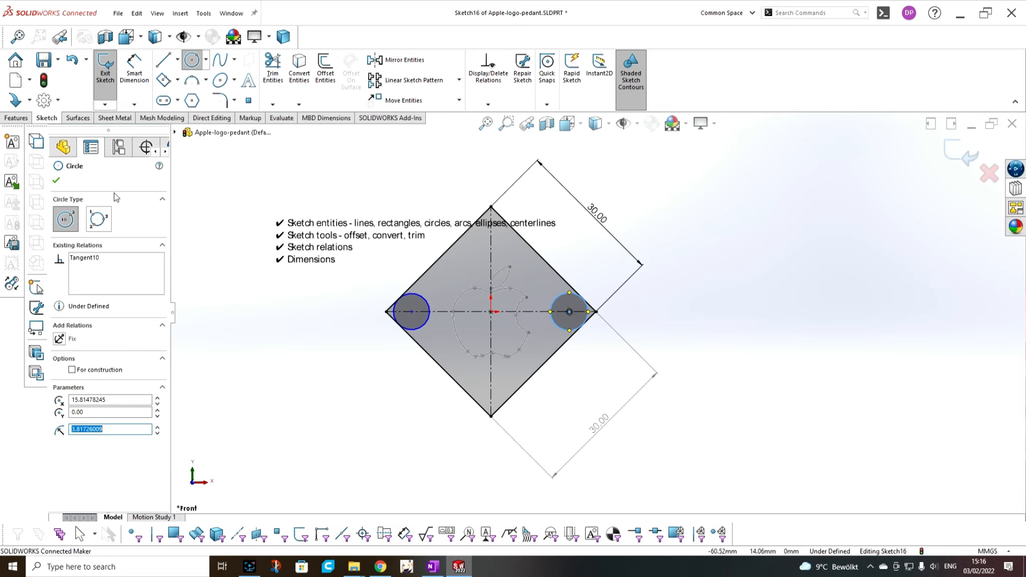
Step: Sketch perimeter circles with radii about 4.3 and 4.7 mm in the diamond's bottom and top corners, each tangent to both adjoining sides
{"action": "left_click", "coordinate": [98, 219]}
{"action": "left_click", "coordinate": [474, 398]}
{"action": "left_click", "coordinate": [503, 403]}
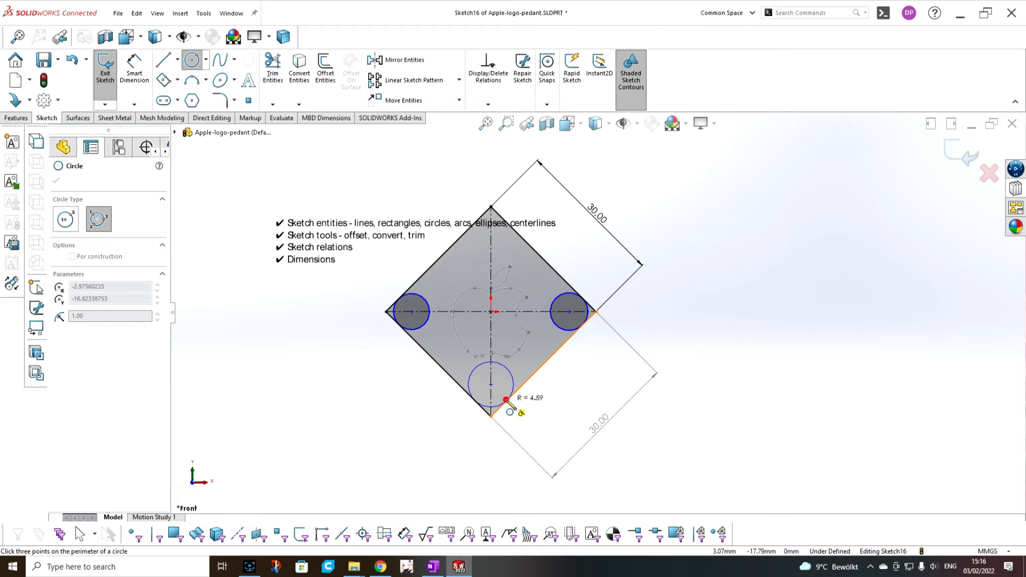
{"action": "left_click", "coordinate": [498, 367]}
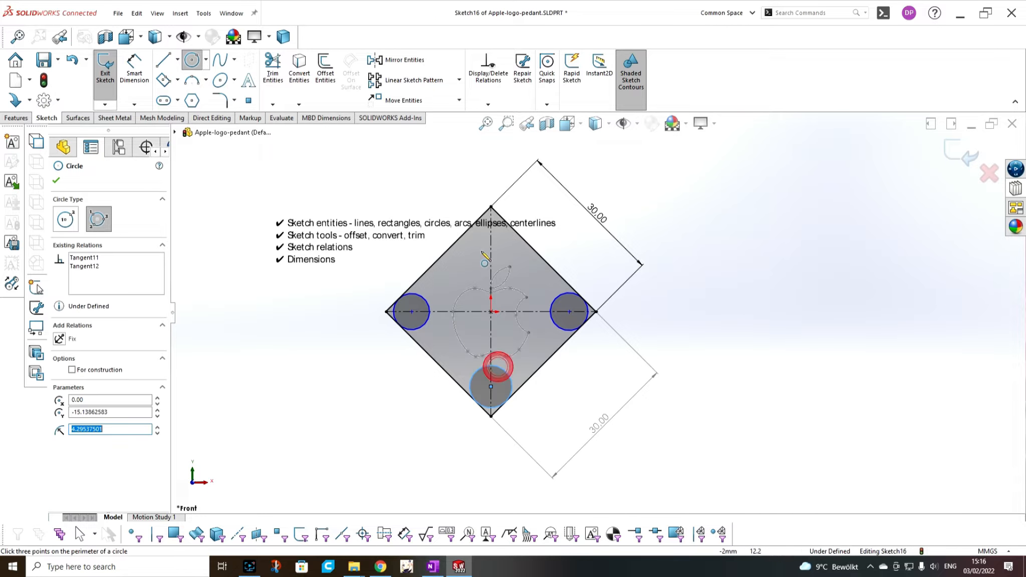
{"action": "left_click", "coordinate": [517, 233]}
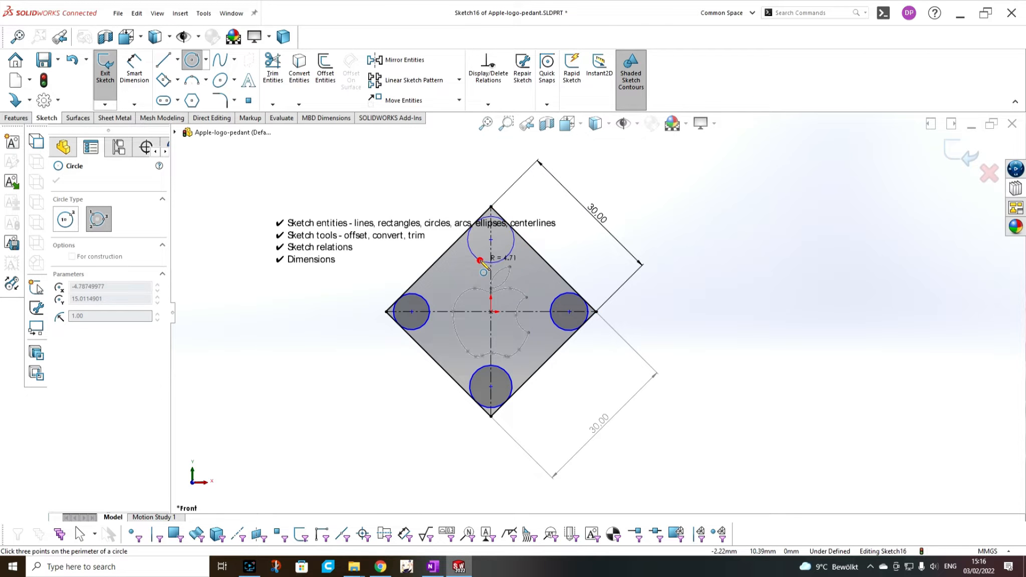
{"action": "left_click", "coordinate": [480, 262]}
{"action": "scroll", "coordinate": [603, 319], "scroll_direction": "up", "scroll_amount": 2}
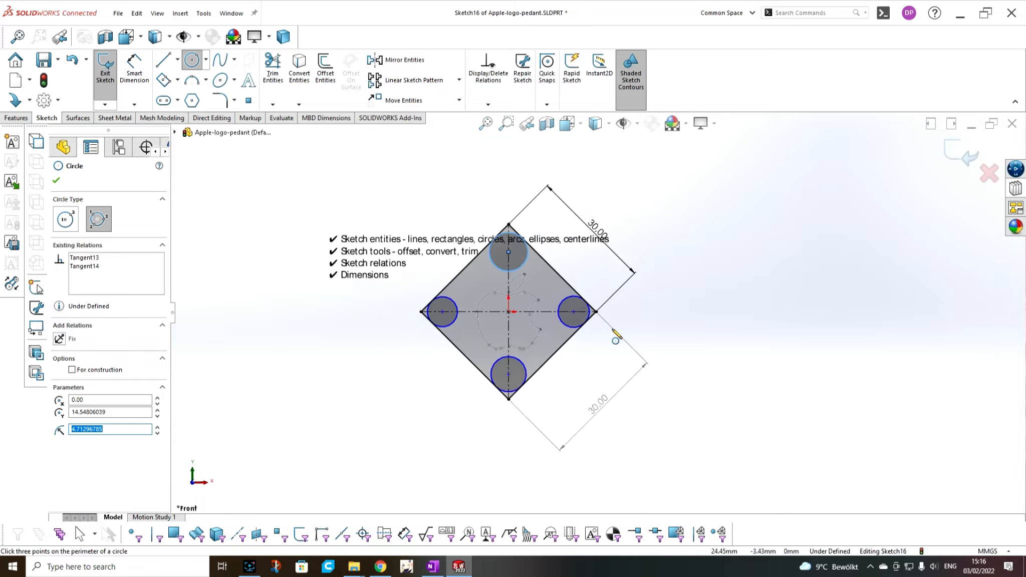
Step: Add an Equal relation between all four corner circles of the diamond
{"action": "scroll", "coordinate": [543, 335], "scroll_direction": "down", "scroll_amount": 2}
{"action": "key", "text": "Escape"}
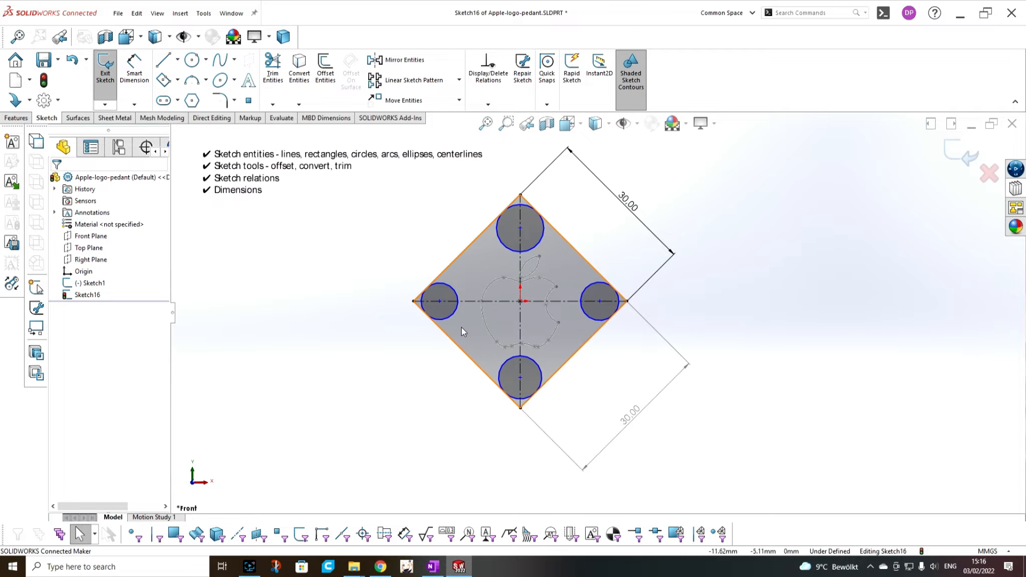
{"action": "left_click", "coordinate": [455, 312]}
{"action": "left_click", "coordinate": [538, 365], "text": "ctrl"}
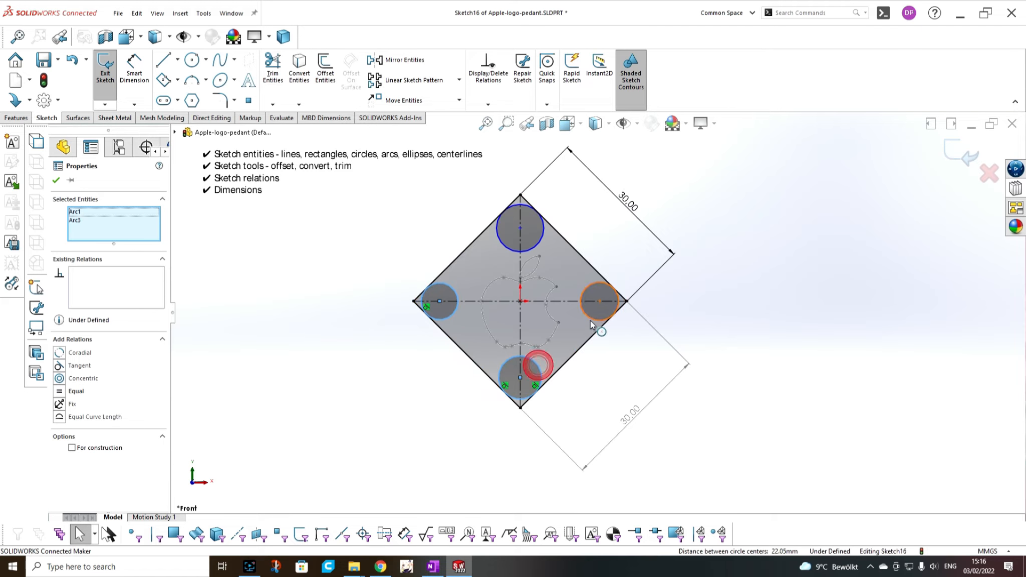
{"action": "left_click", "coordinate": [590, 319], "text": "ctrl"}
{"action": "left_click", "coordinate": [533, 248], "text": "ctrl"}
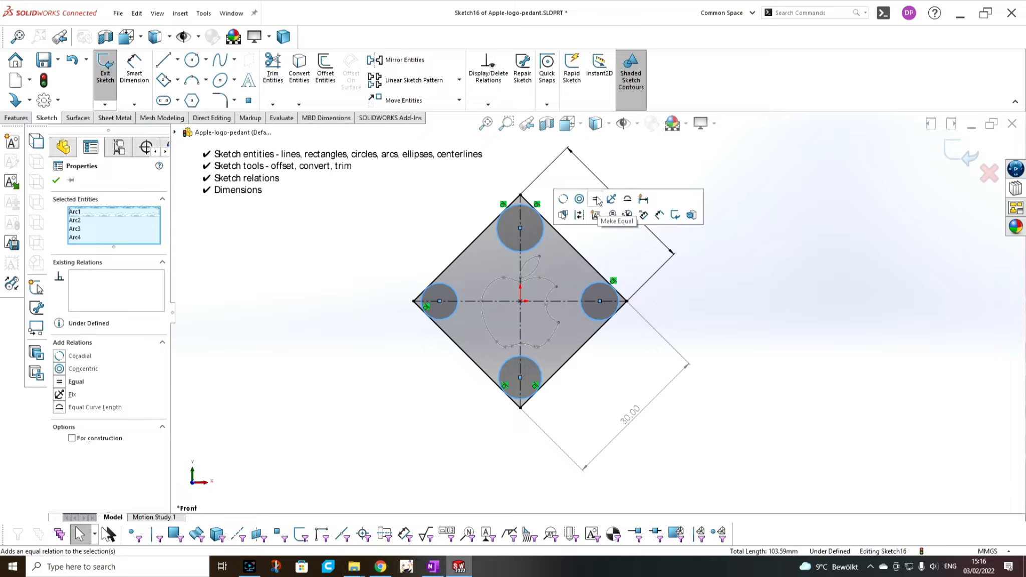
{"action": "left_click", "coordinate": [596, 200]}
{"action": "left_click", "coordinate": [773, 336]}
Step: Dimension the top corner circle's diameter as 6 mm, placing the text outside the diamond's upper-left side
{"action": "scroll", "coordinate": [609, 325], "scroll_direction": "down", "scroll_amount": 1}
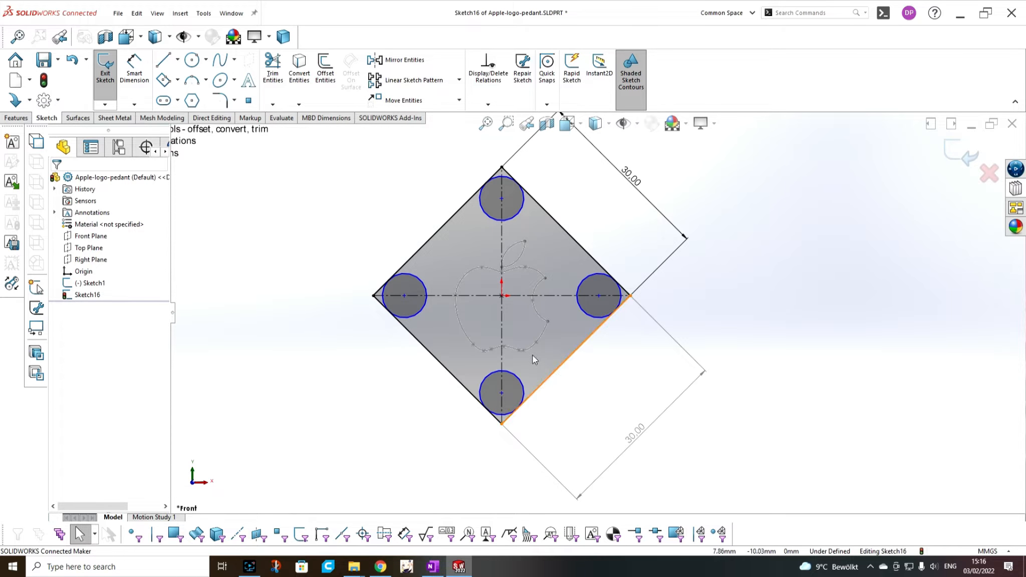
{"action": "left_click", "coordinate": [134, 74]}
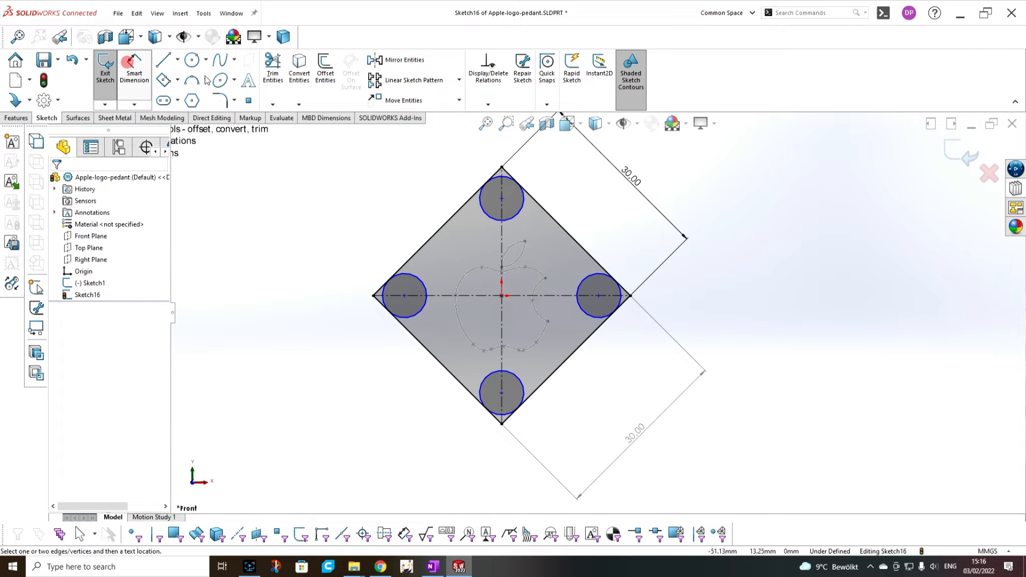
{"action": "left_click", "coordinate": [481, 201]}
{"action": "left_click", "coordinate": [415, 167]}
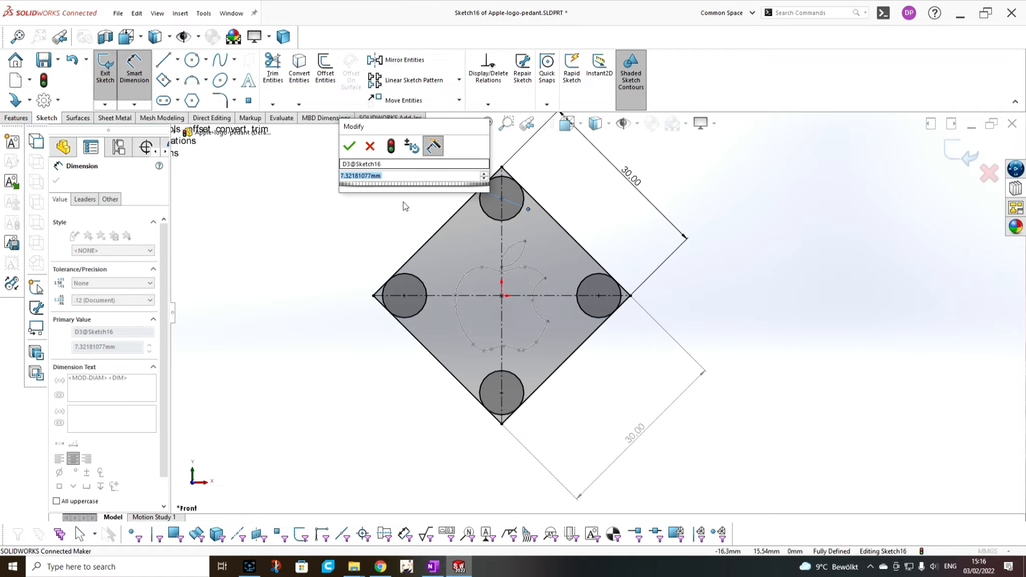
{"action": "type", "text": "6"}
{"action": "key", "text": "Return"}
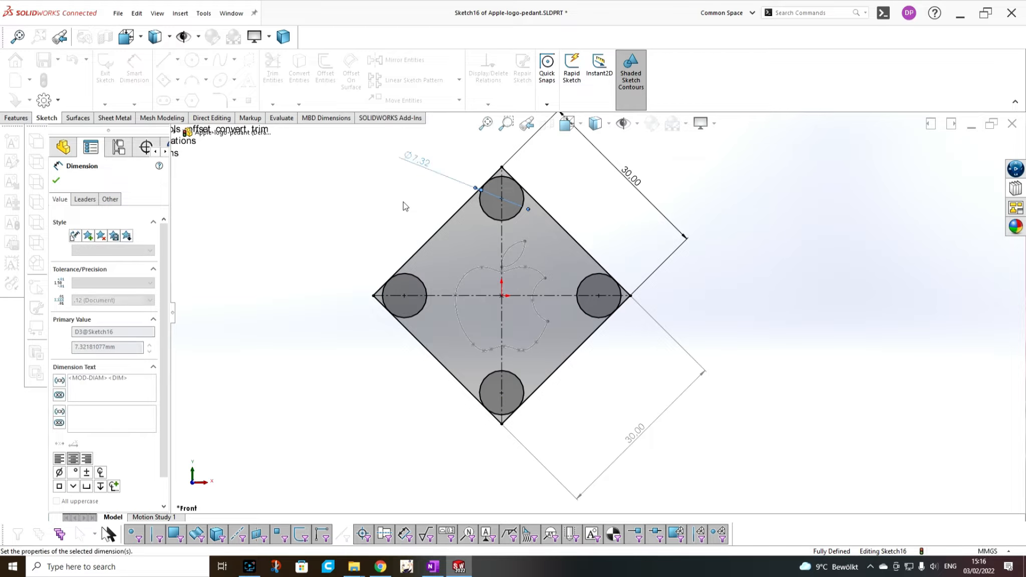
{"action": "left_click", "coordinate": [792, 270]}
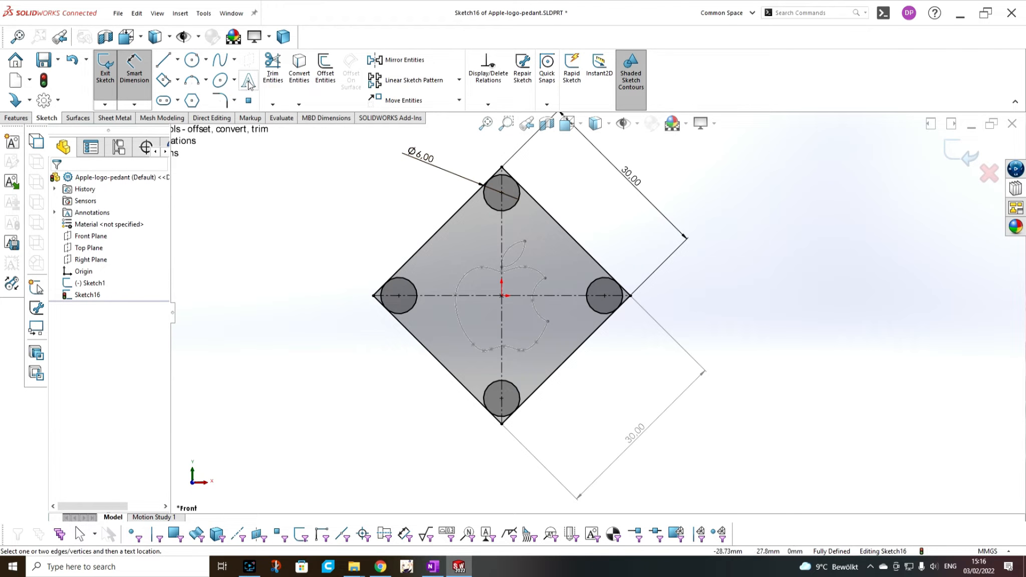
Step: Trim away the inward-facing arcs of all four corner circles using Trim to closest, keeping only the outer corner arcs
{"action": "left_click", "coordinate": [279, 84]}
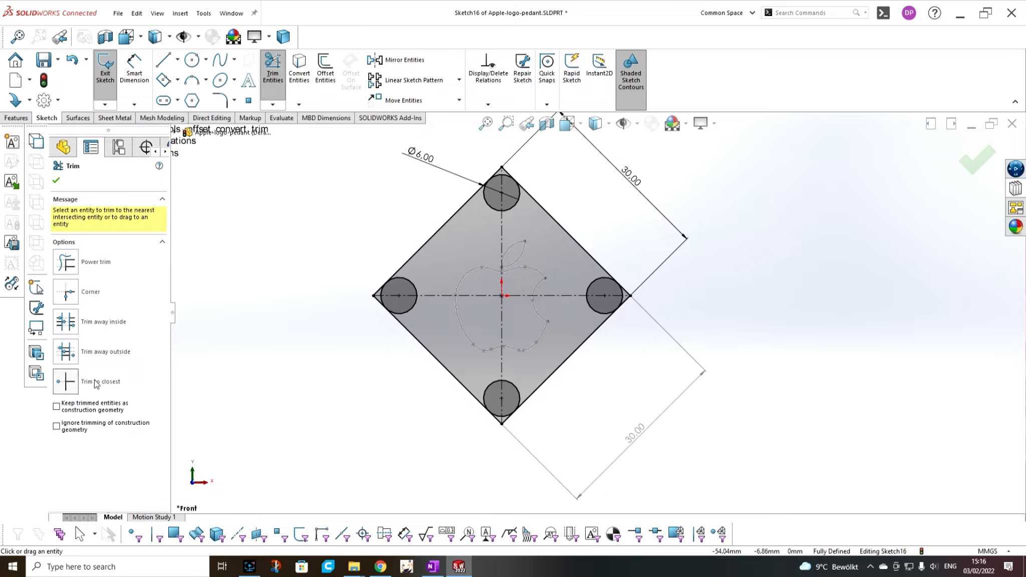
{"action": "left_click", "coordinate": [65, 321]}
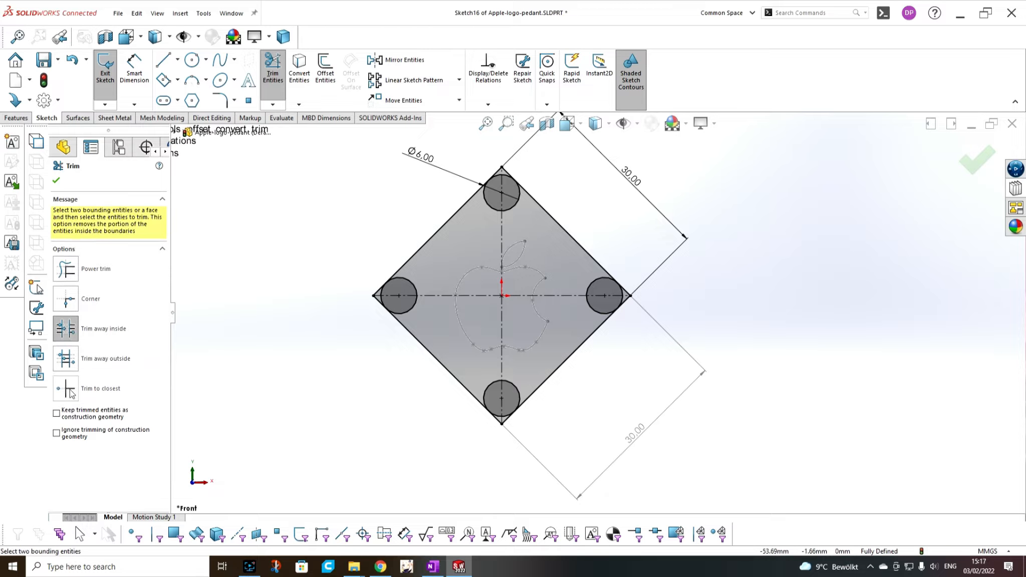
{"action": "left_click", "coordinate": [70, 272]}
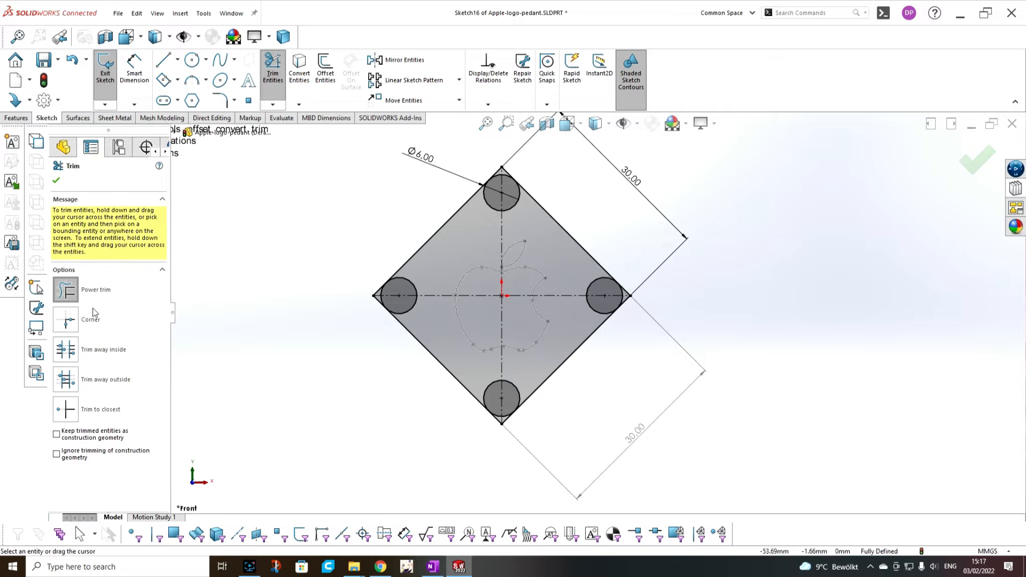
{"action": "left_click", "coordinate": [69, 416]}
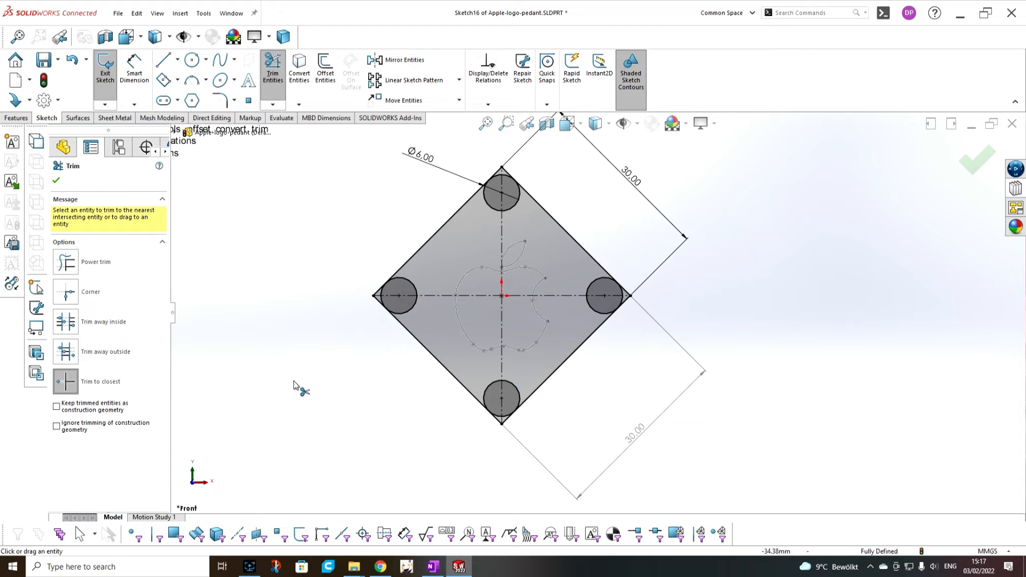
{"action": "left_click", "coordinate": [407, 309]}
{"action": "left_click", "coordinate": [407, 281]}
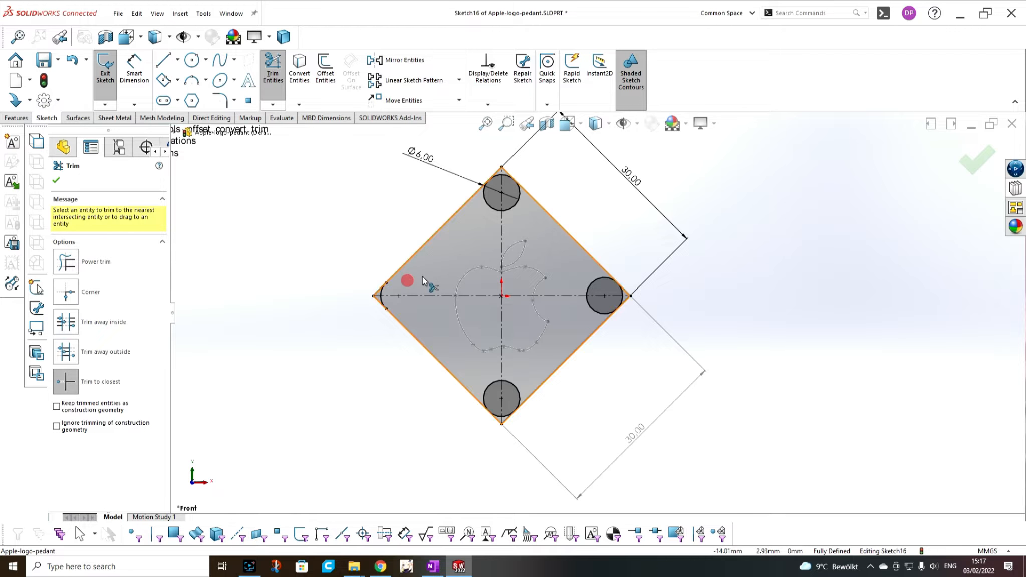
{"action": "left_click", "coordinate": [485, 204]}
{"action": "left_click", "coordinate": [514, 203]}
{"action": "left_click", "coordinate": [515, 205]}
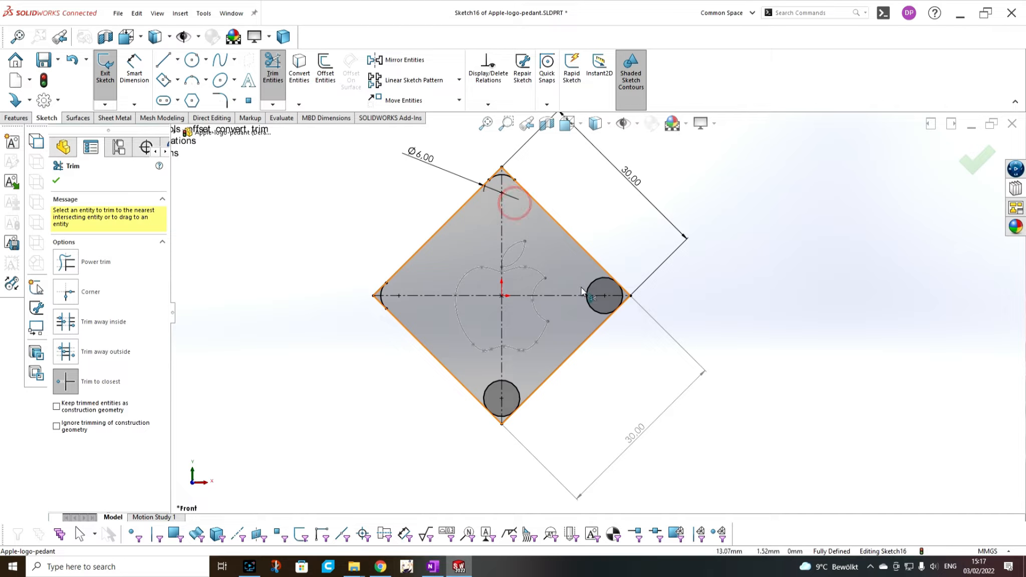
{"action": "left_click", "coordinate": [587, 283]}
{"action": "left_click", "coordinate": [594, 309]}
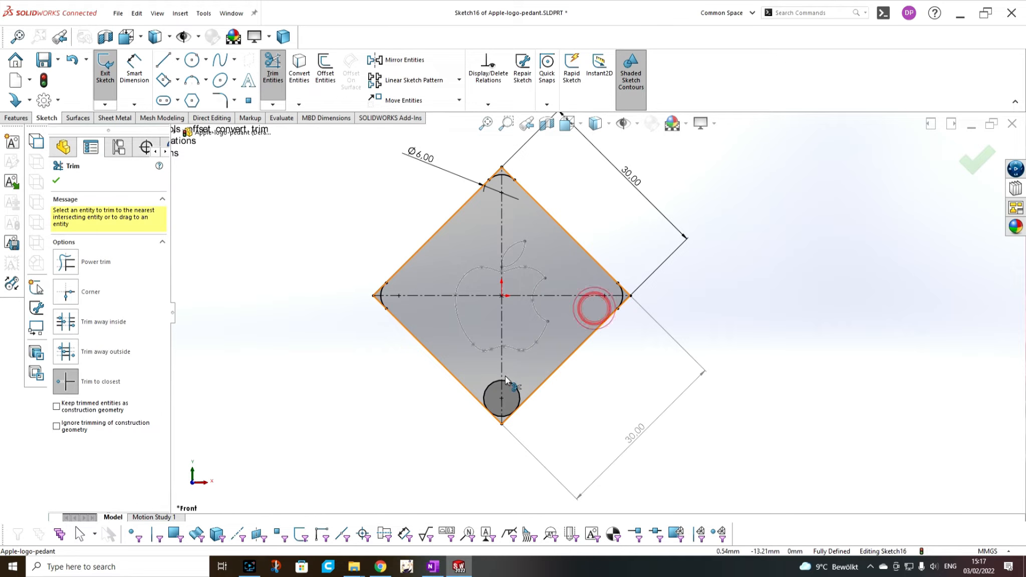
{"action": "left_click", "coordinate": [506, 383]}
{"action": "left_click", "coordinate": [488, 391]}
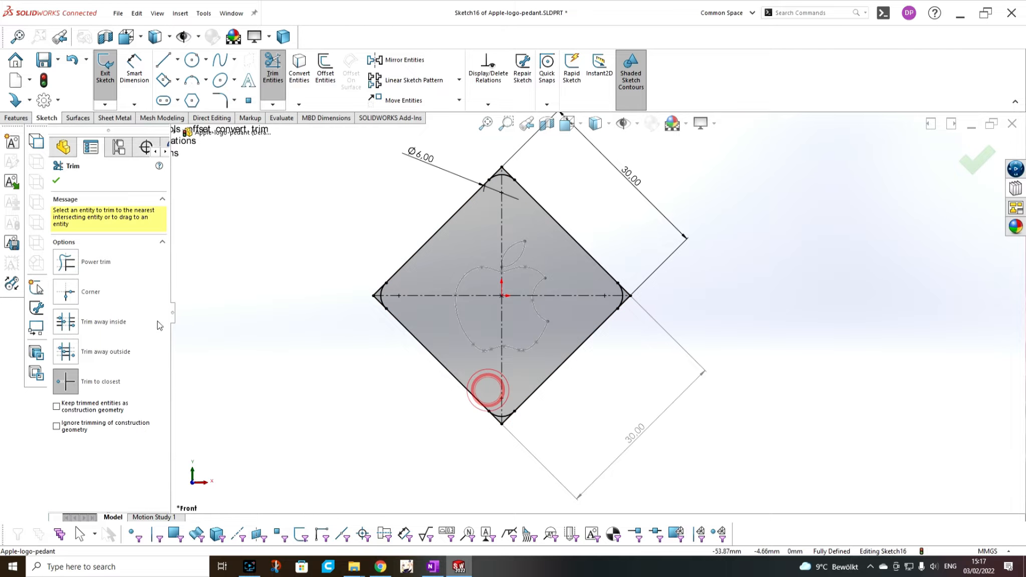
Step: Power trim the pointed line ends beyond the arcs at all four corners of the diamond
{"action": "left_click", "coordinate": [72, 264]}
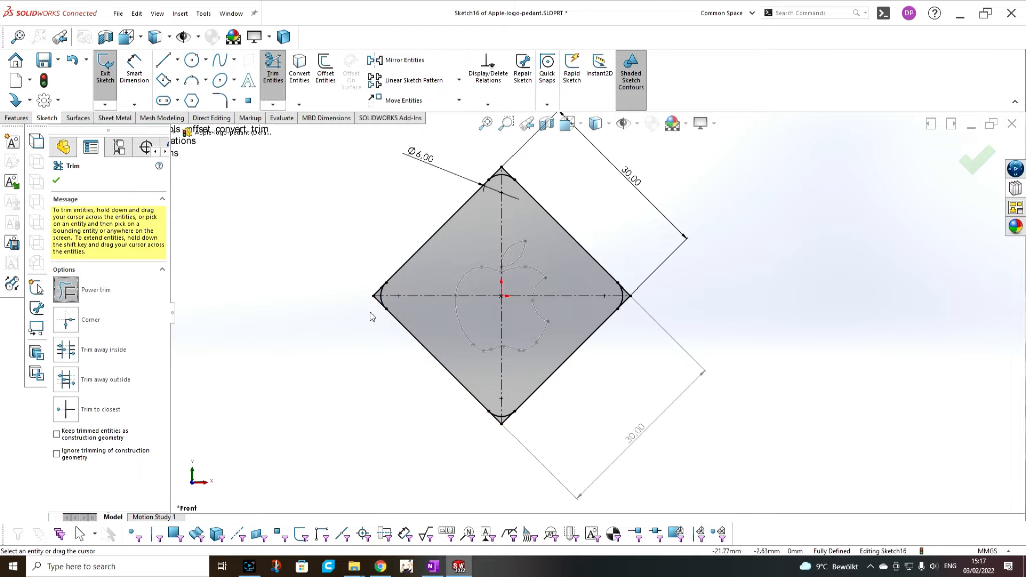
{"action": "left_click_drag", "start_coordinate": [369, 311], "coordinate": [377, 297]}
{"action": "left_click_drag", "start_coordinate": [419, 203], "coordinate": [482, 171]}
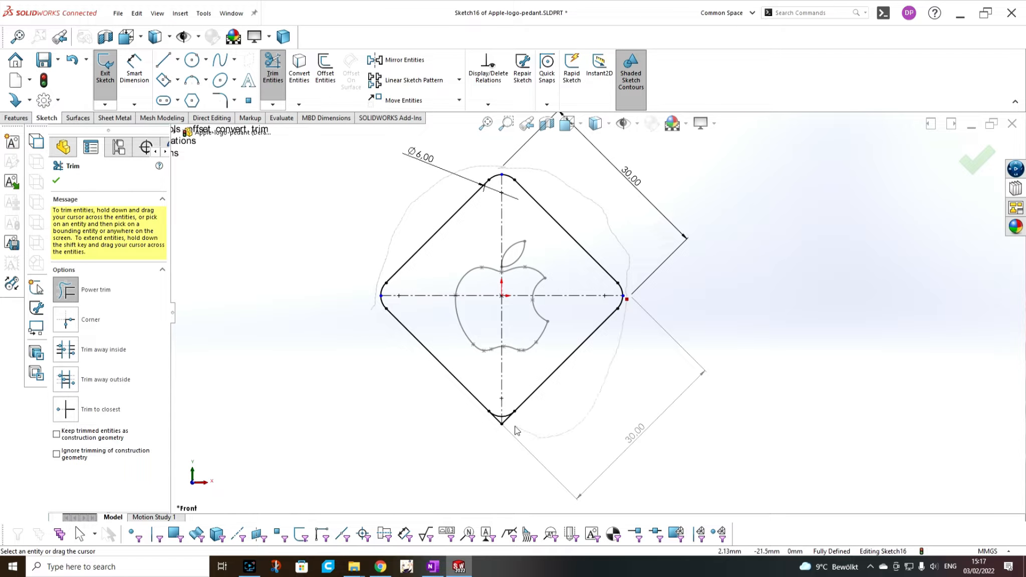
{"action": "left_click_drag", "start_coordinate": [498, 424], "coordinate": [421, 426]}
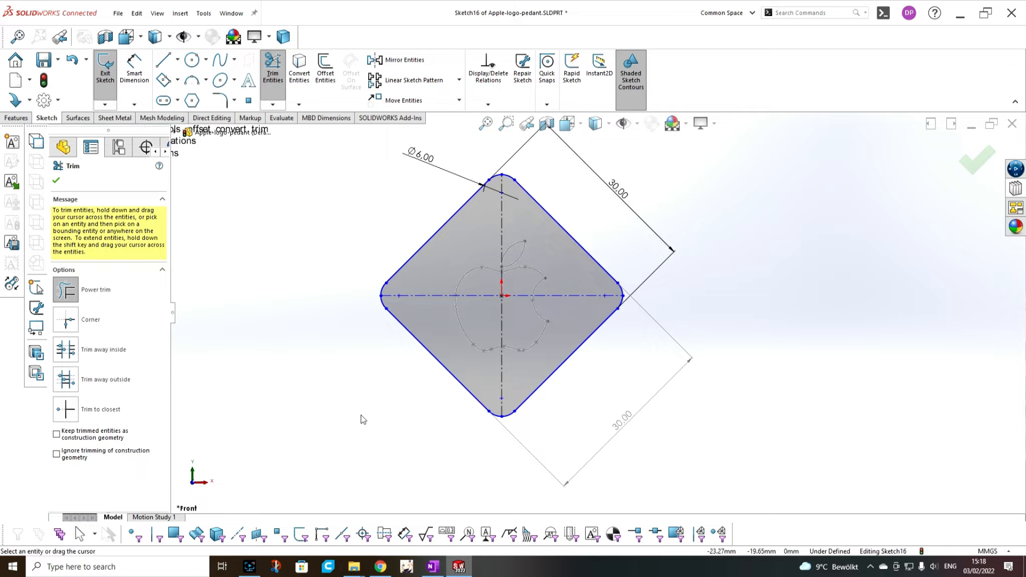
{"action": "left_click", "coordinate": [56, 180]}
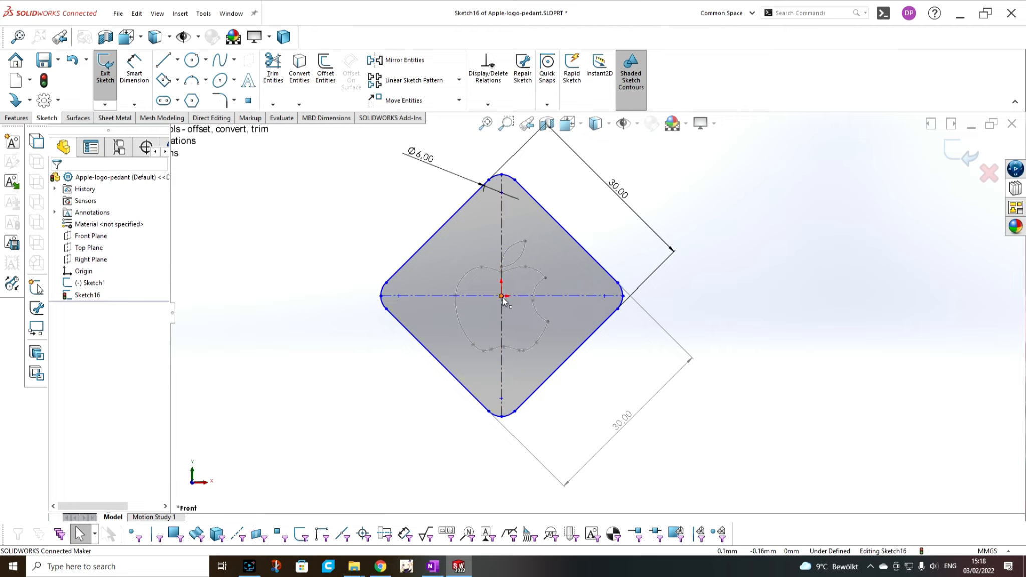
Step: Add a Midpoint relation between the centre point and the horizontal centreline, and test it by slightly moving the left endpoint
{"action": "left_click", "coordinate": [502, 297]}
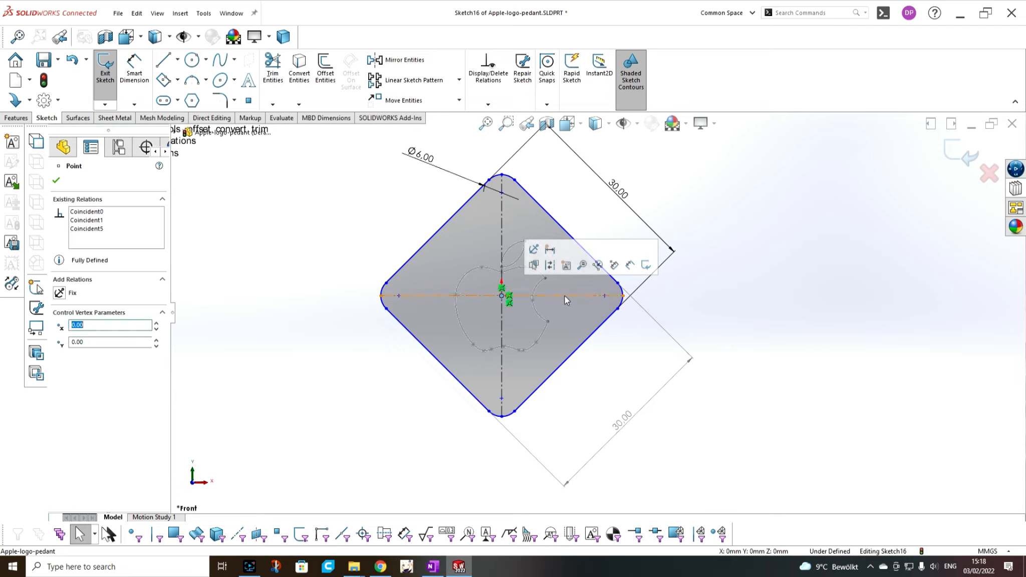
{"action": "left_click", "coordinate": [556, 294]}
{"action": "left_click", "coordinate": [630, 295], "text": "ctrl"}
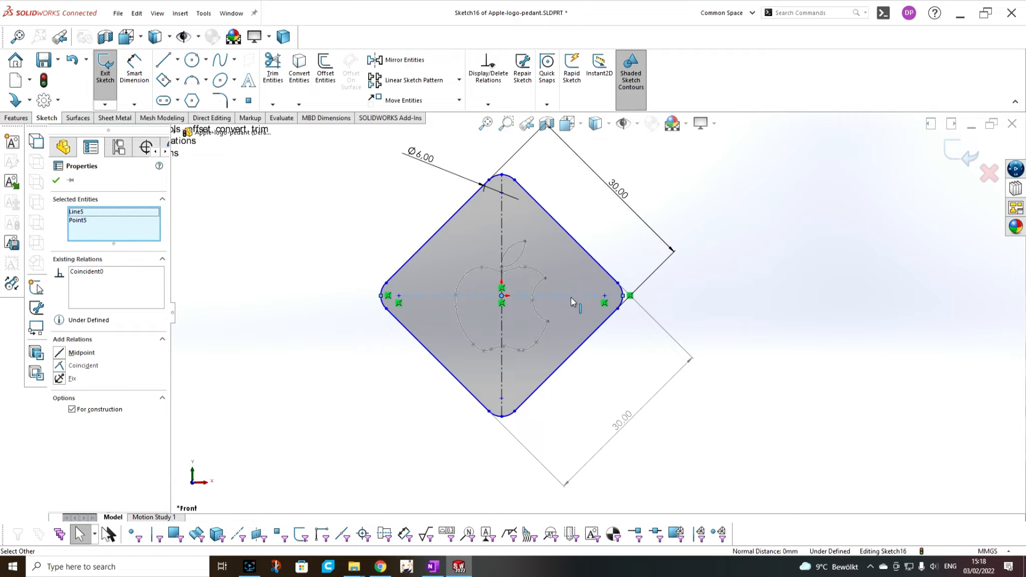
{"action": "left_click", "coordinate": [61, 353]}
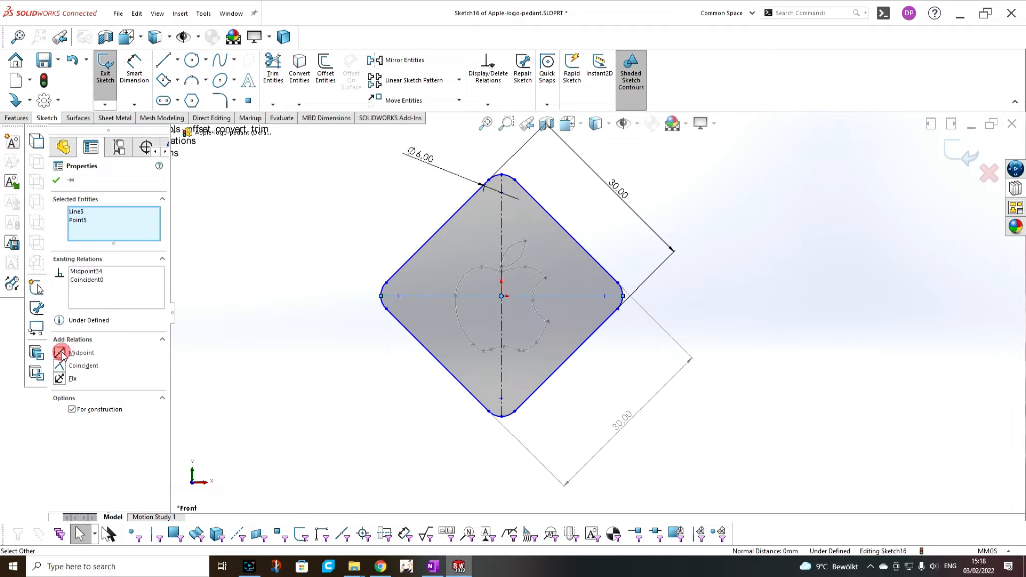
{"action": "left_click", "coordinate": [785, 347]}
{"action": "left_click_drag", "start_coordinate": [381, 297], "coordinate": [384, 297]}
{"action": "left_click", "coordinate": [879, 248]}
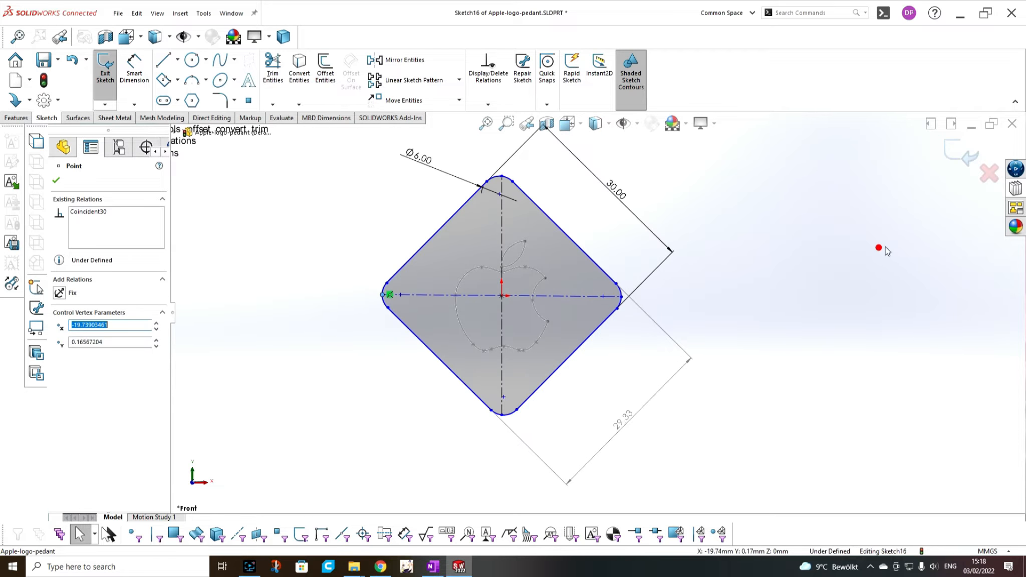
Step: Make the horizontal and vertical centrelines perpendicular to each other
{"action": "left_click", "coordinate": [563, 295]}
{"action": "left_click", "coordinate": [502, 242], "text": "ctrl"}
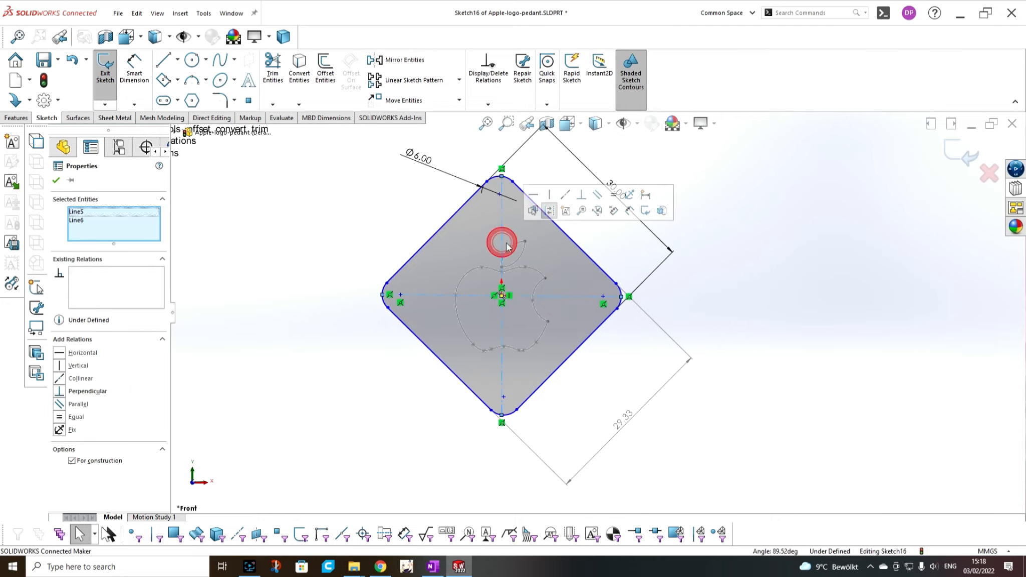
{"action": "left_click", "coordinate": [580, 199]}
{"action": "left_click", "coordinate": [738, 307]}
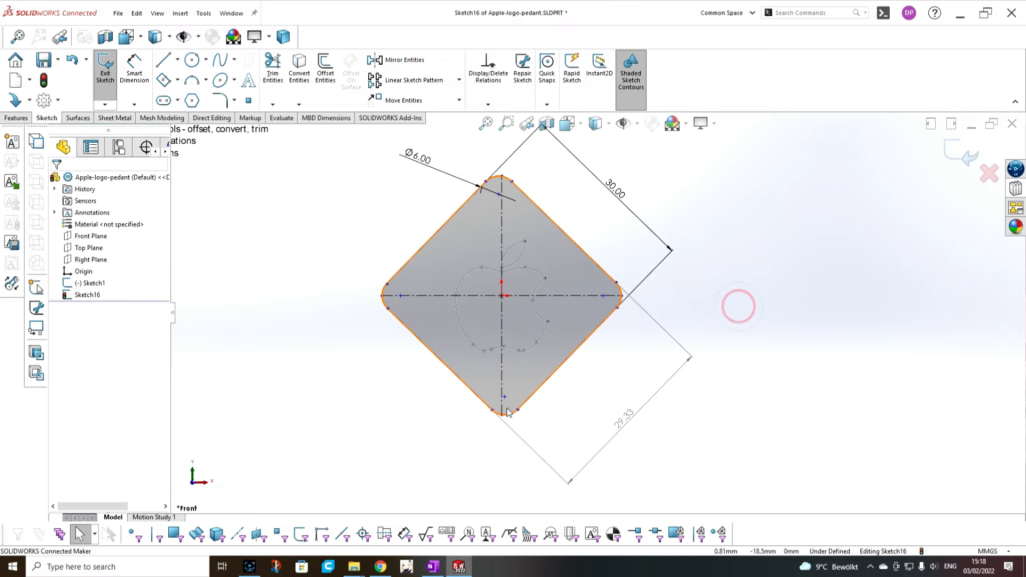
Step: Make the top corner arc's centre point coincident with the vertical centreline
{"action": "left_click", "coordinate": [497, 194]}
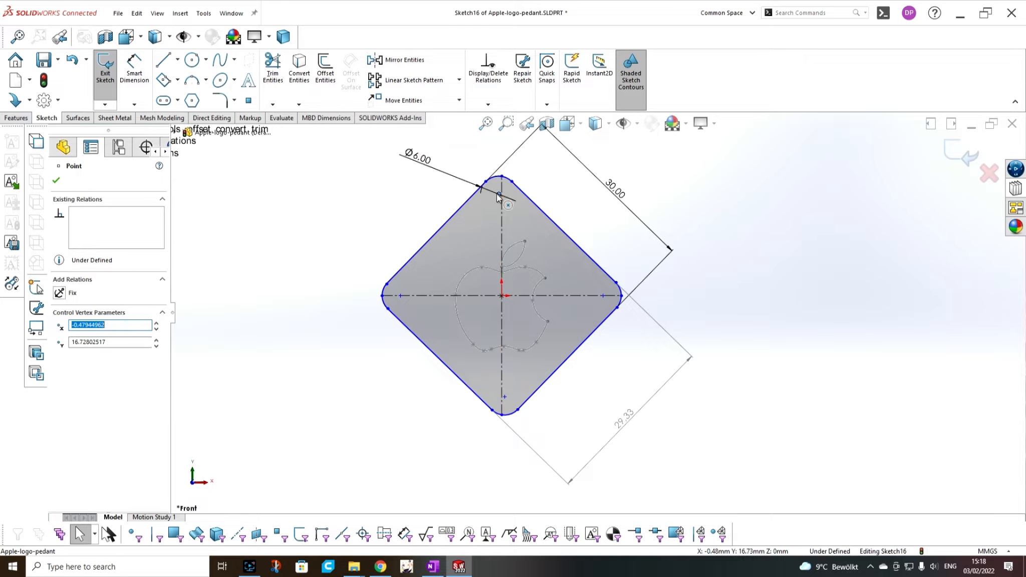
{"action": "left_click", "coordinate": [502, 214], "text": "ctrl"}
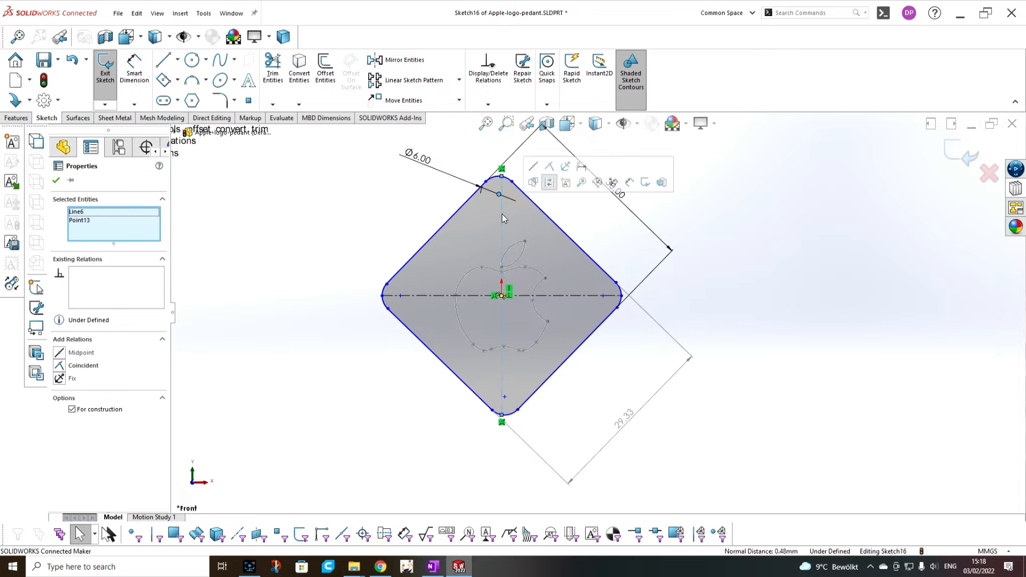
{"action": "left_click", "coordinate": [549, 168]}
{"action": "left_click", "coordinate": [777, 333]}
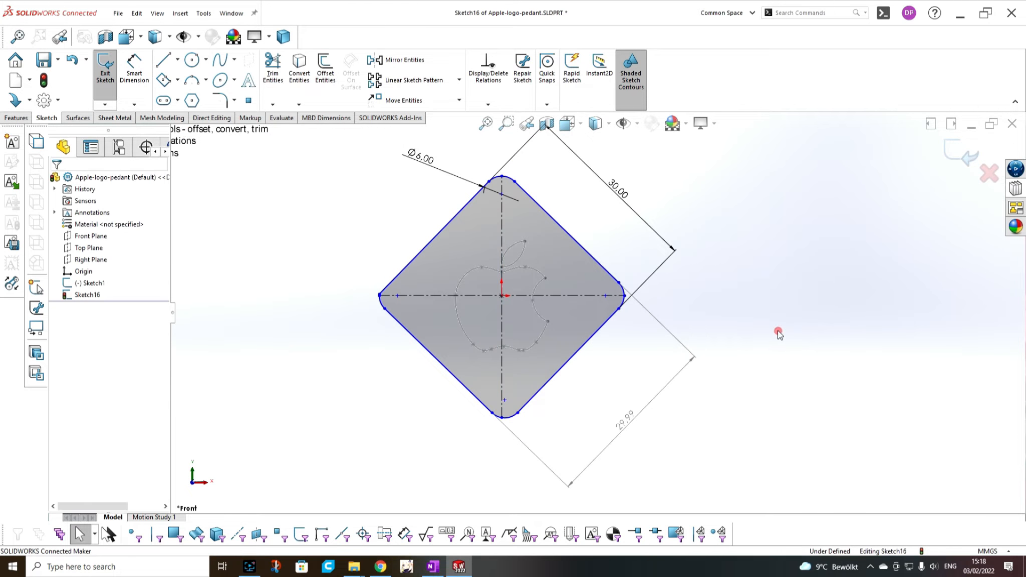
Step: Make the left corner arc tangent to the diamond's upper-left side and pull their shared endpoint upward along that side
{"action": "scroll", "coordinate": [392, 289], "scroll_direction": "down", "scroll_amount": 3}
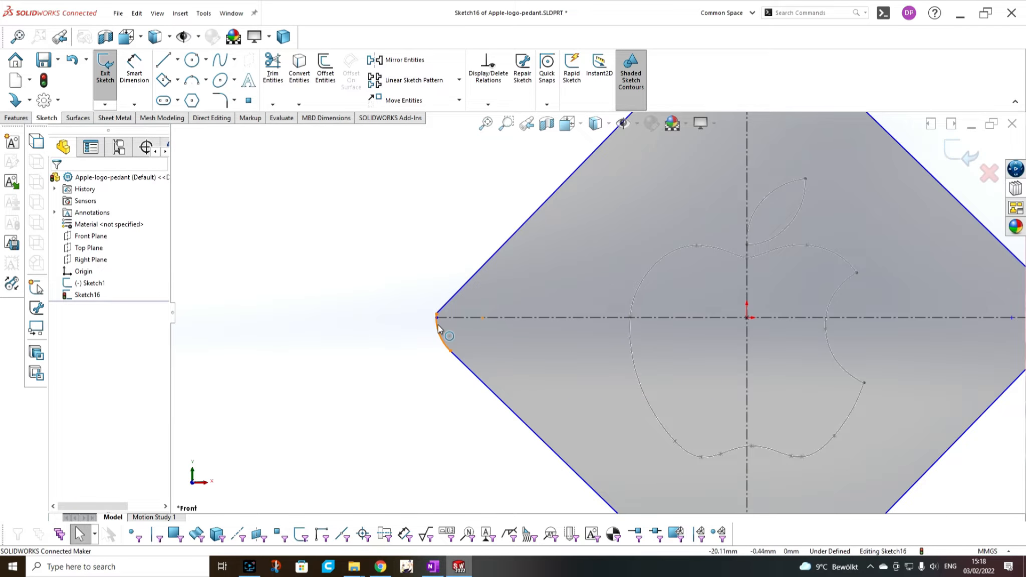
{"action": "left_click", "coordinate": [438, 324]}
{"action": "left_click", "coordinate": [442, 306]}
{"action": "left_click", "coordinate": [438, 325], "text": "ctrl"}
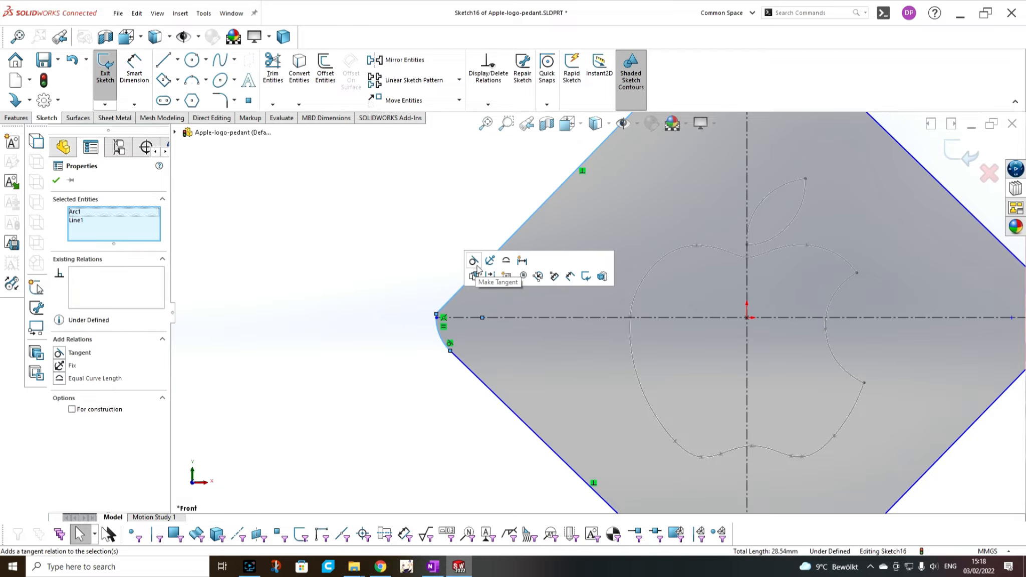
{"action": "left_click", "coordinate": [476, 267]}
{"action": "left_click", "coordinate": [342, 299]}
{"action": "scroll", "coordinate": [438, 317], "scroll_direction": "down", "scroll_amount": 3}
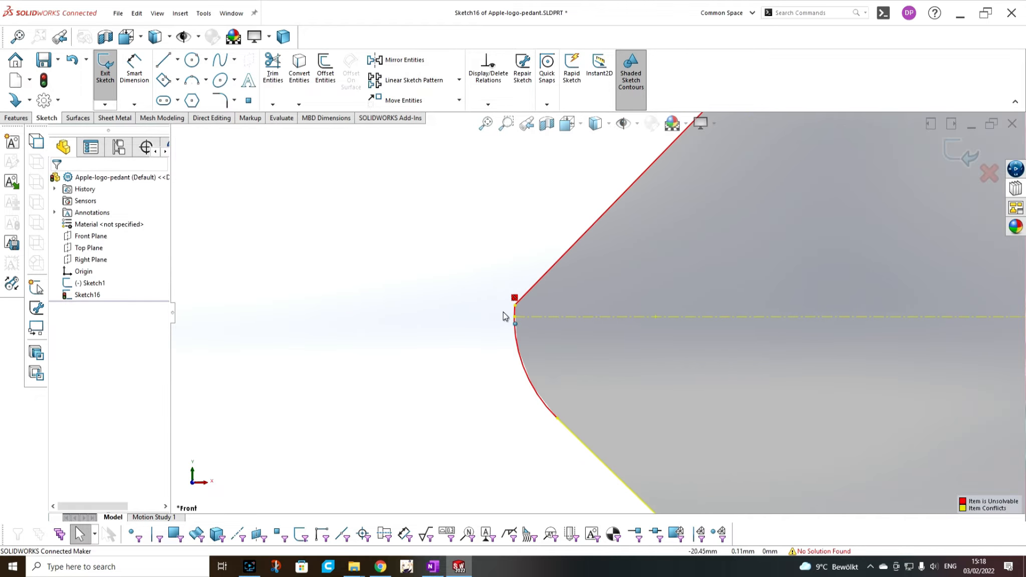
{"action": "left_click_drag", "start_coordinate": [515, 305], "coordinate": [585, 240]}
{"action": "left_click", "coordinate": [471, 325]}
Step: Make the right corner arc tangent to the diamond's lower-right side and fit the whole sketch in view
{"action": "scroll", "coordinate": [538, 350], "scroll_direction": "up", "scroll_amount": 5}
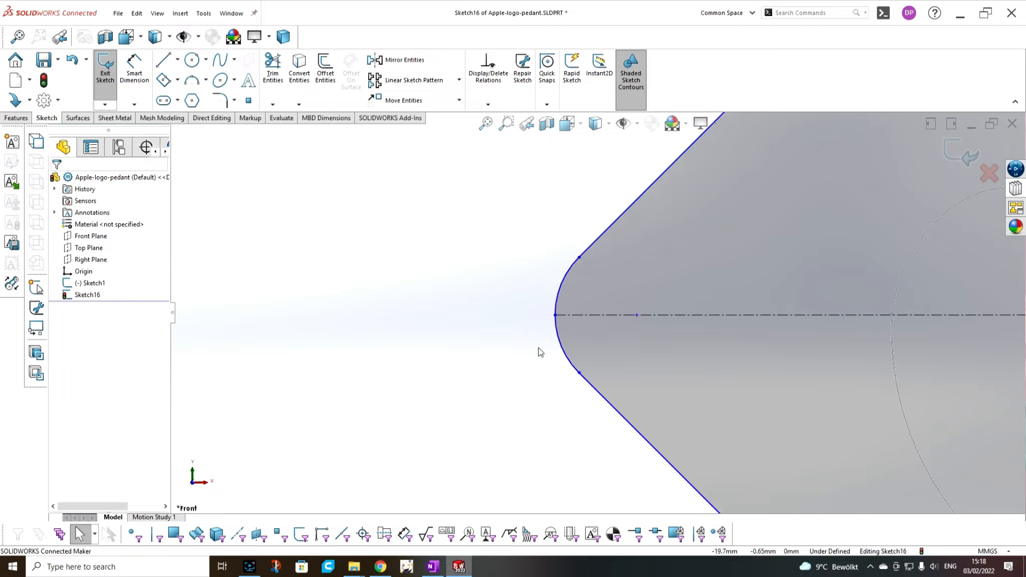
{"action": "scroll", "coordinate": [792, 287], "scroll_direction": "up", "scroll_amount": 3}
{"action": "scroll", "coordinate": [851, 290], "scroll_direction": "down", "scroll_amount": 4}
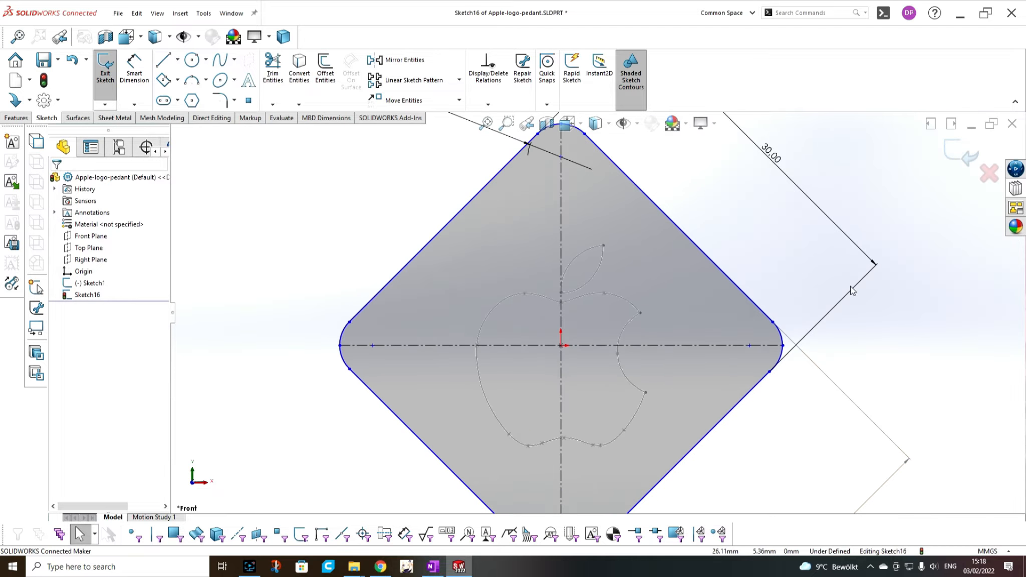
{"action": "left_click", "coordinate": [782, 340]}
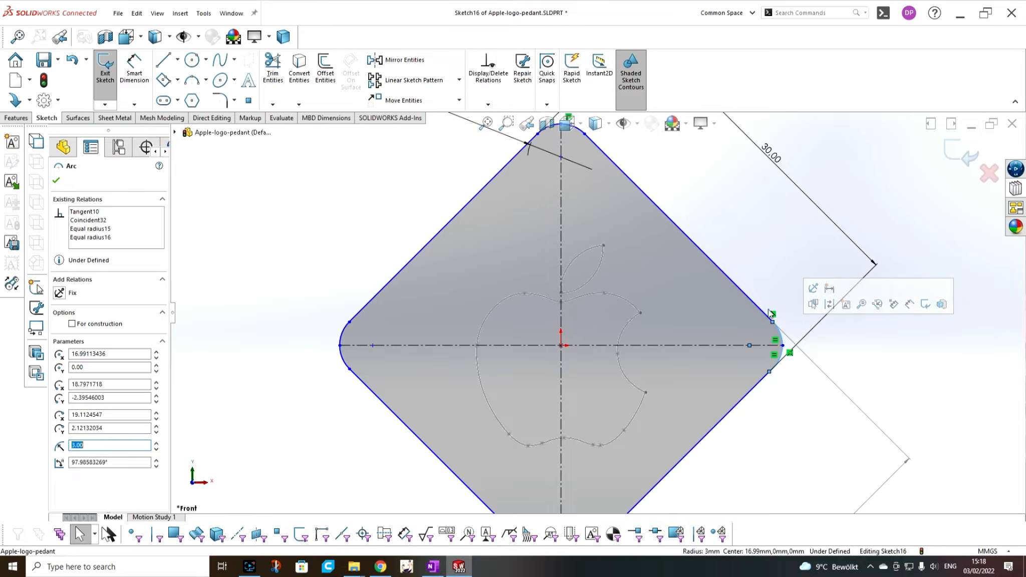
{"action": "left_click", "coordinate": [760, 384], "text": "ctrl"}
{"action": "left_click", "coordinate": [790, 339]}
{"action": "key", "text": "f"}
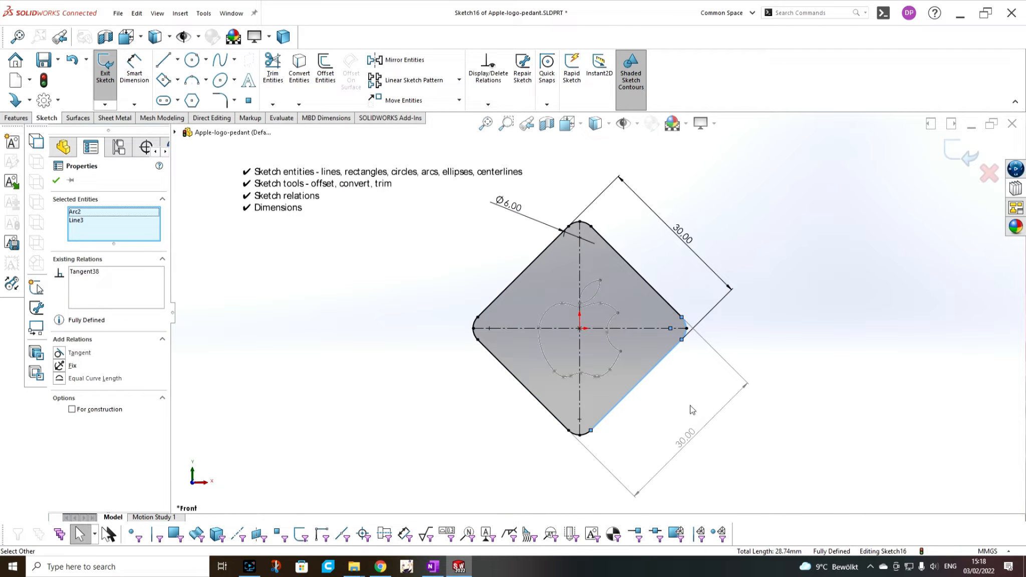
{"action": "left_click", "coordinate": [673, 408]}
{"action": "scroll", "coordinate": [741, 322], "scroll_direction": "down", "scroll_amount": 1}
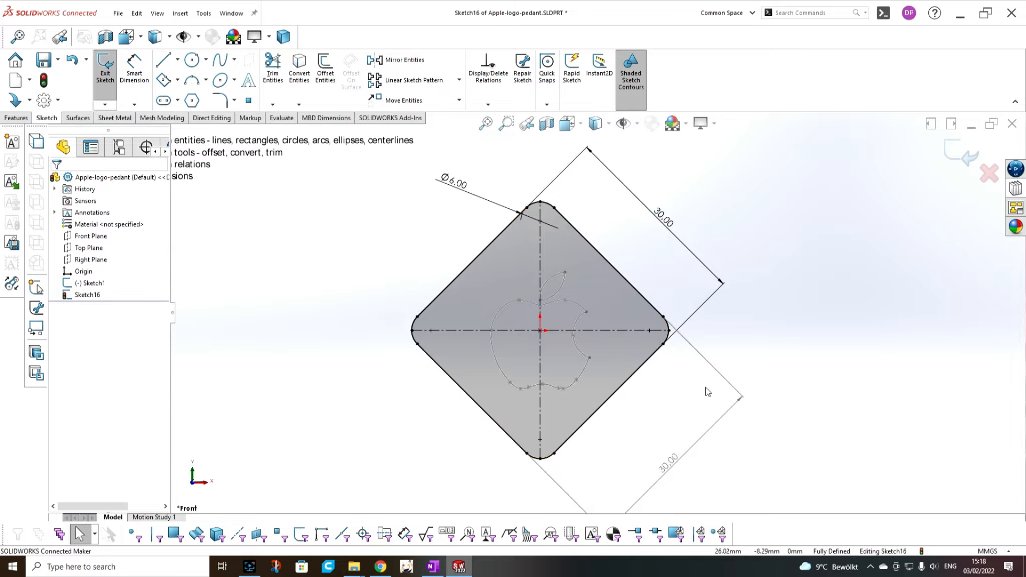
Step: Reposition the 6 mm diameter dimension's text so it sits closer above the diamond's top corner
{"action": "scroll", "coordinate": [691, 435], "scroll_direction": "up", "scroll_amount": 1}
{"action": "scroll", "coordinate": [686, 440], "scroll_direction": "down", "scroll_amount": 2}
{"action": "scroll", "coordinate": [604, 259], "scroll_direction": "up", "scroll_amount": 2}
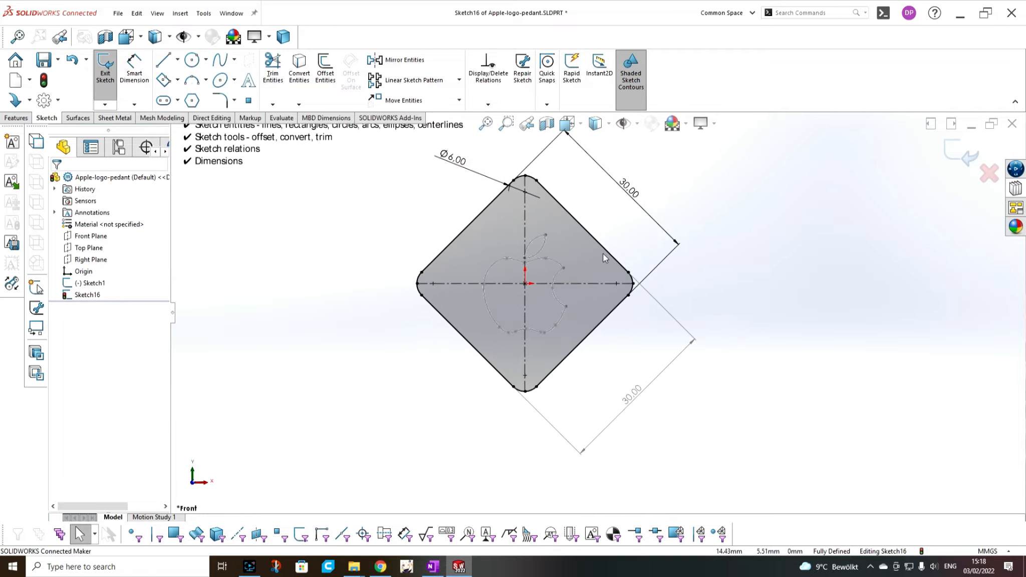
{"action": "scroll", "coordinate": [594, 244], "scroll_direction": "down", "scroll_amount": 1}
{"action": "left_click_drag", "start_coordinate": [418, 152], "coordinate": [481, 125]}
{"action": "scroll", "coordinate": [597, 311], "scroll_direction": "up", "scroll_amount": 2}
{"action": "scroll", "coordinate": [568, 227], "scroll_direction": "down", "scroll_amount": 1}
Step: Draw two separate lines outside the diamond, one alongside its upper-left side and one alongside its upper-right side
{"action": "left_click", "coordinate": [378, 277]}
{"action": "left_click", "coordinate": [481, 195]}
{"action": "double_click", "coordinate": [478, 215]}
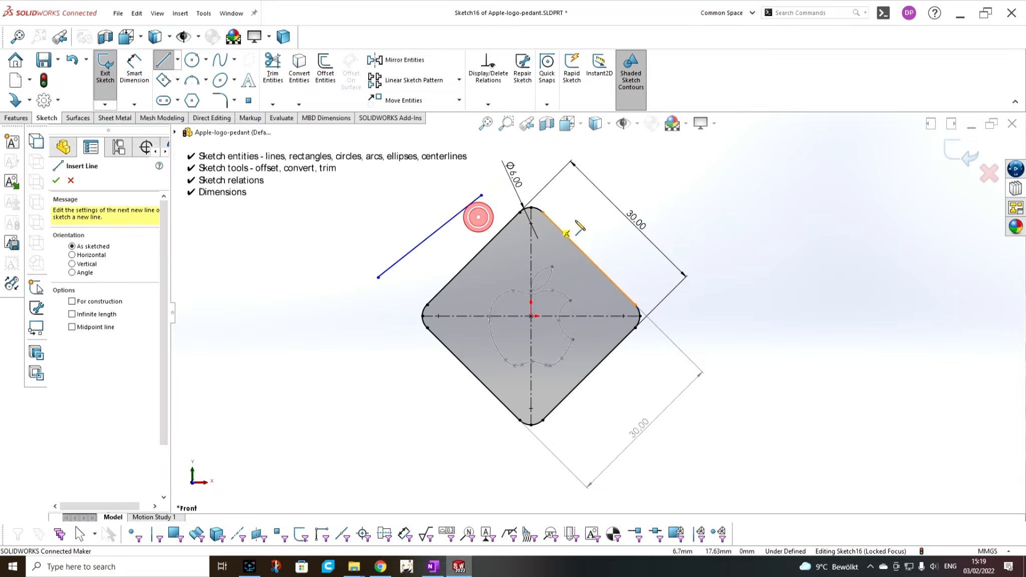
{"action": "left_click", "coordinate": [575, 201]}
{"action": "left_click", "coordinate": [645, 266]}
{"action": "double_click", "coordinate": [783, 360]}
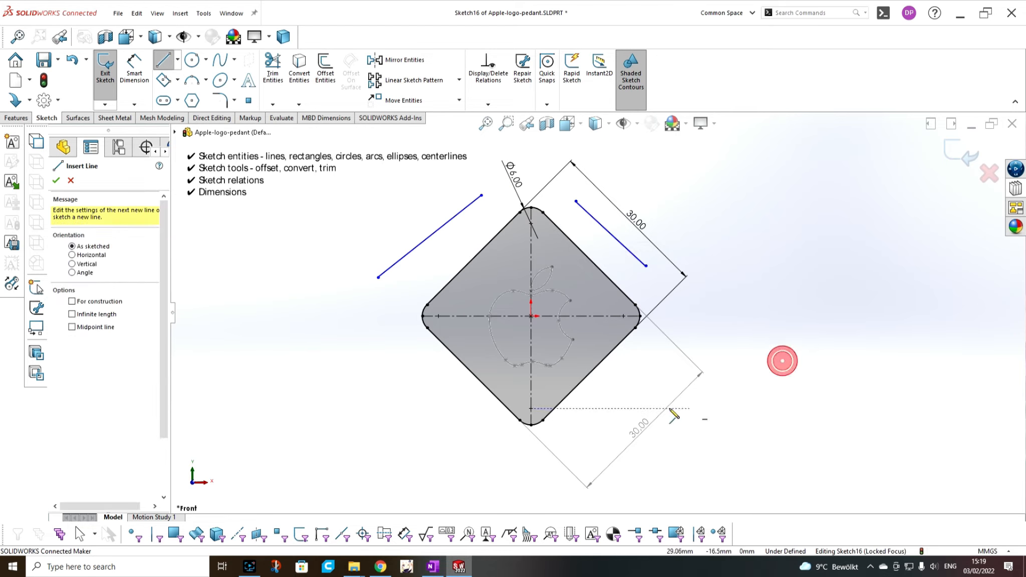
Step: Draw two more separate lines outside the diamond, alongside its lower-right and lower-left sides
{"action": "left_click", "coordinate": [576, 439]}
{"action": "left_click", "coordinate": [658, 374]}
{"action": "double_click", "coordinate": [778, 416]}
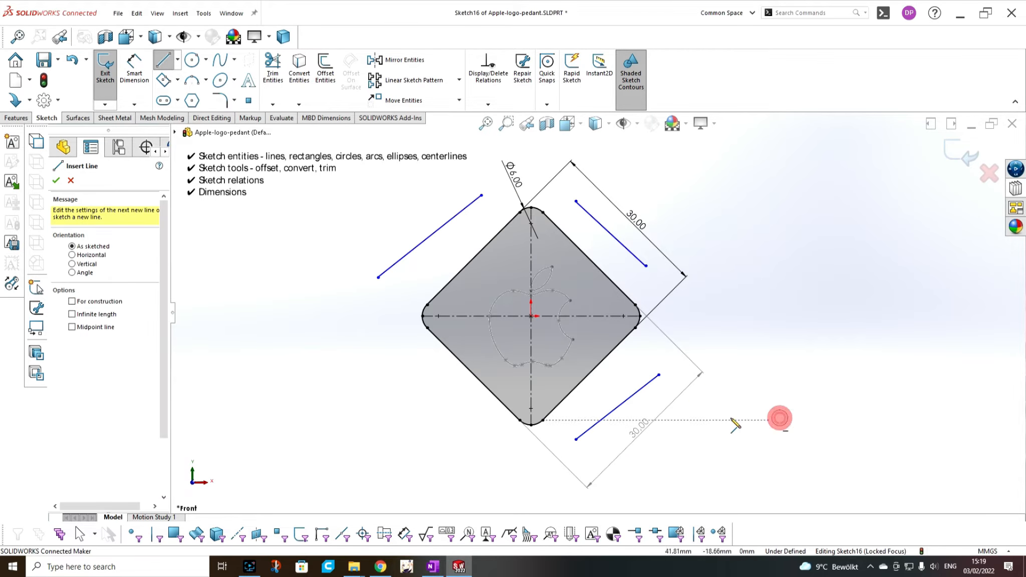
{"action": "left_click", "coordinate": [383, 367]}
{"action": "double_click", "coordinate": [492, 439]}
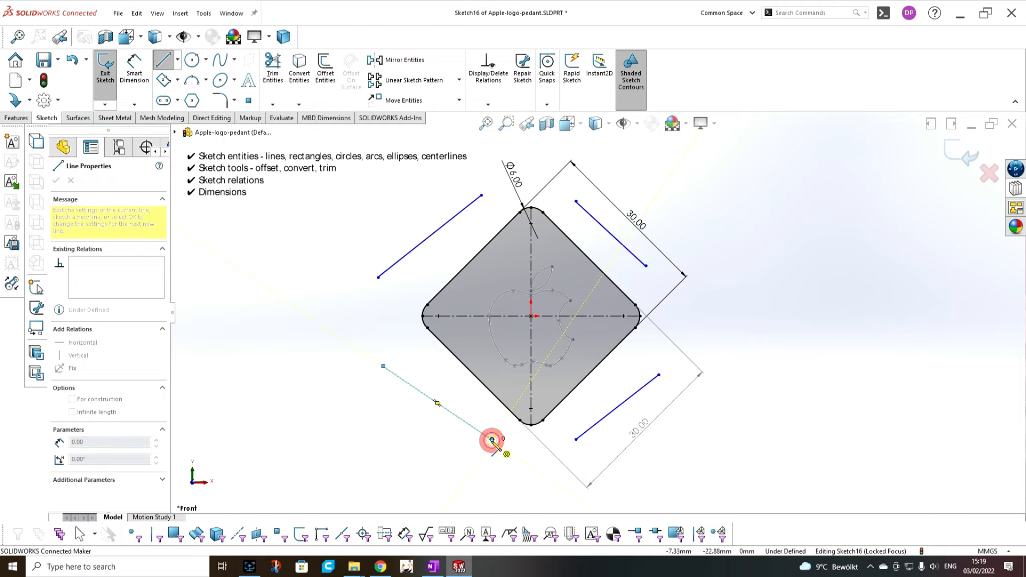
{"action": "key", "text": "Escape"}
Step: Make the upper-left and upper-right outer lines each parallel to the adjacent side of the diamond
{"action": "left_click", "coordinate": [442, 223]}
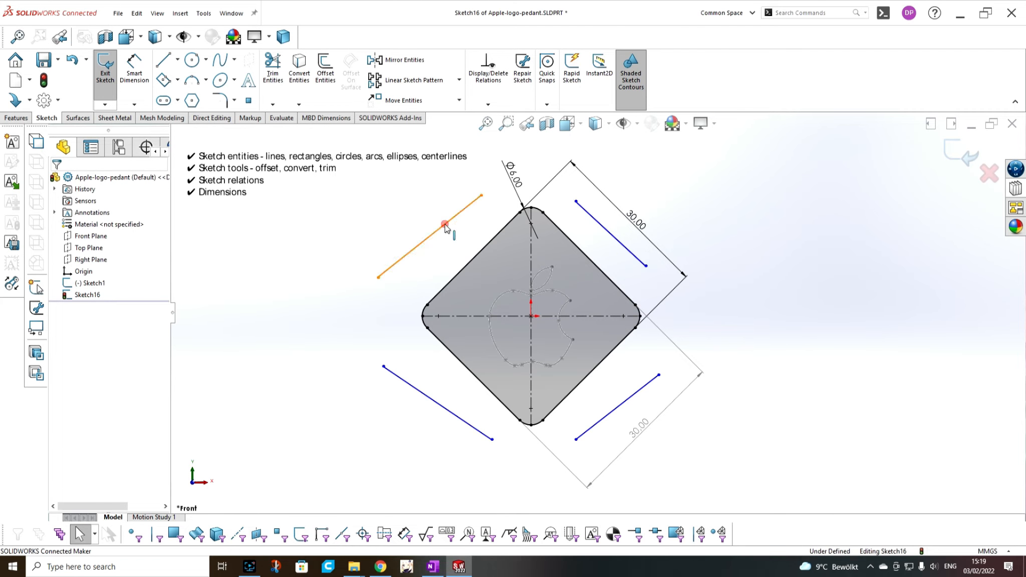
{"action": "left_click", "coordinate": [476, 256], "text": "ctrl"}
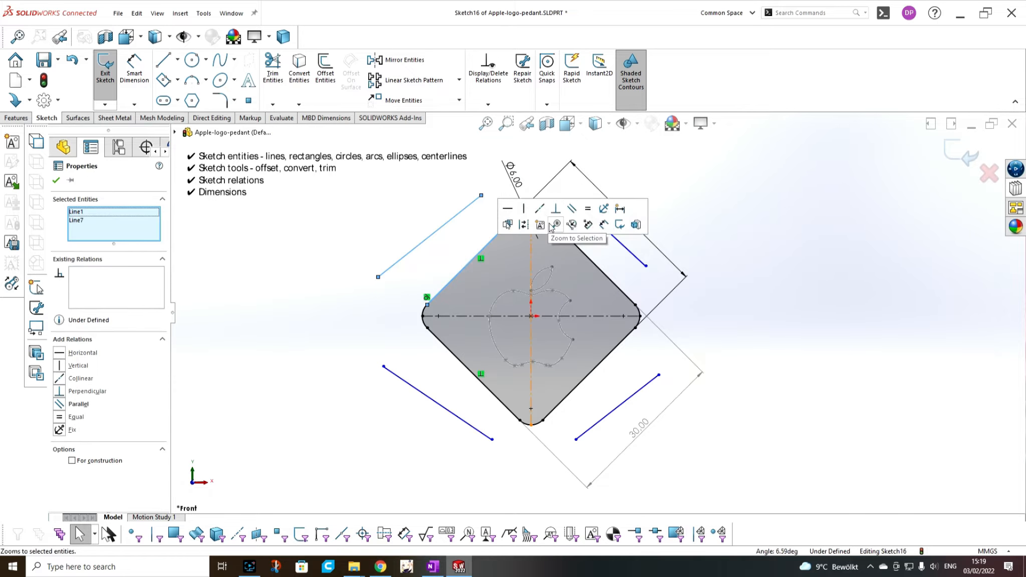
{"action": "left_click", "coordinate": [574, 213]}
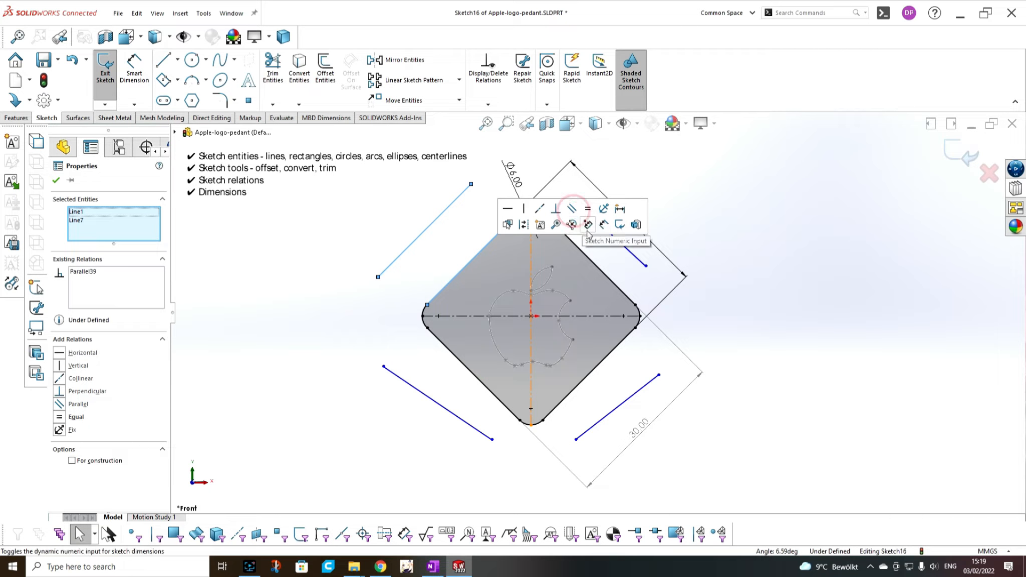
{"action": "left_click", "coordinate": [586, 211]}
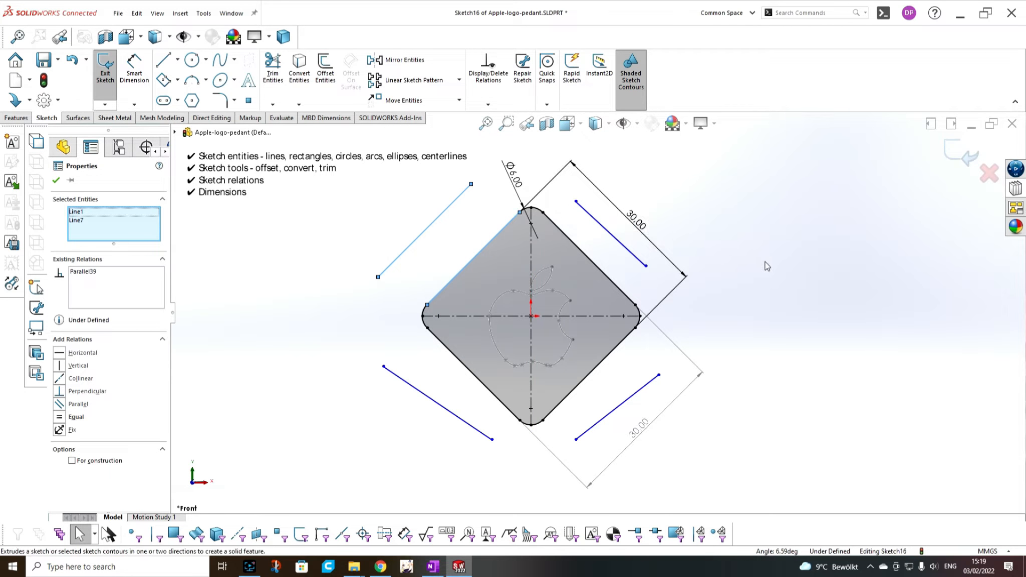
{"action": "left_click", "coordinate": [761, 263]}
{"action": "left_click", "coordinate": [581, 253]}
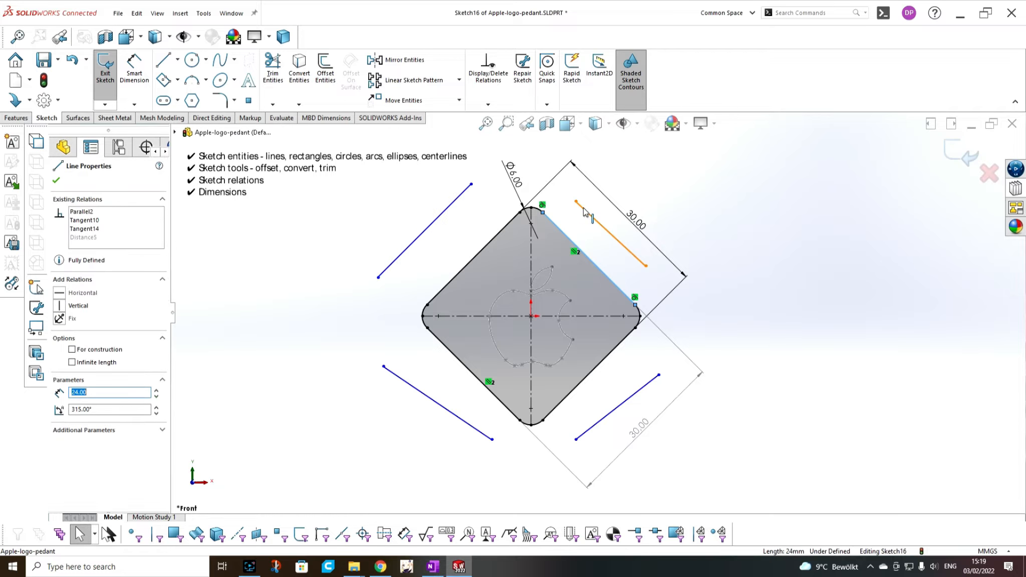
{"action": "left_click", "coordinate": [585, 209], "text": "ctrl"}
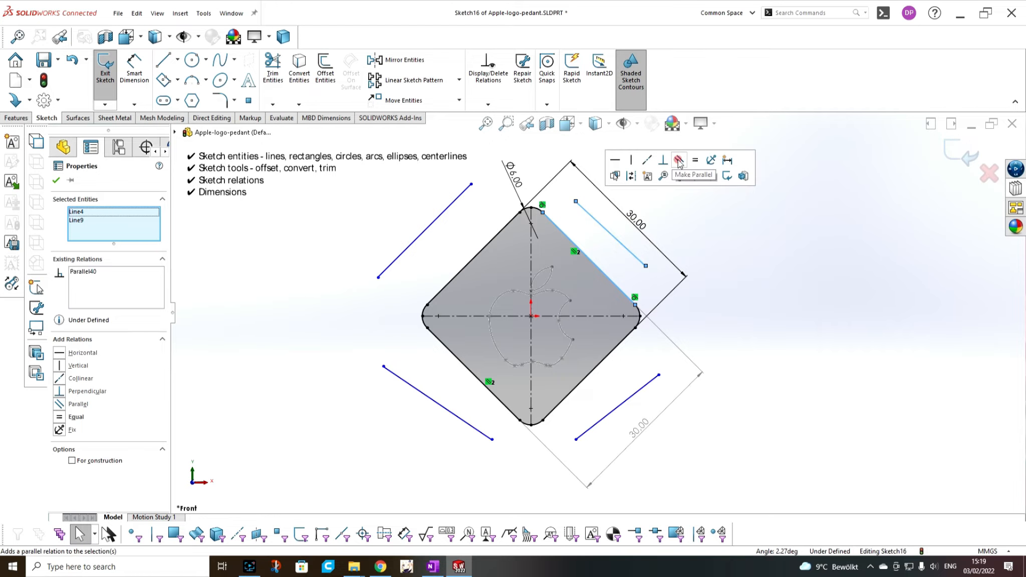
{"action": "left_click", "coordinate": [723, 279]}
Step: Make the lower-right and lower-left outer lines each parallel to the adjacent side of the diamond
{"action": "left_click", "coordinate": [621, 348]}
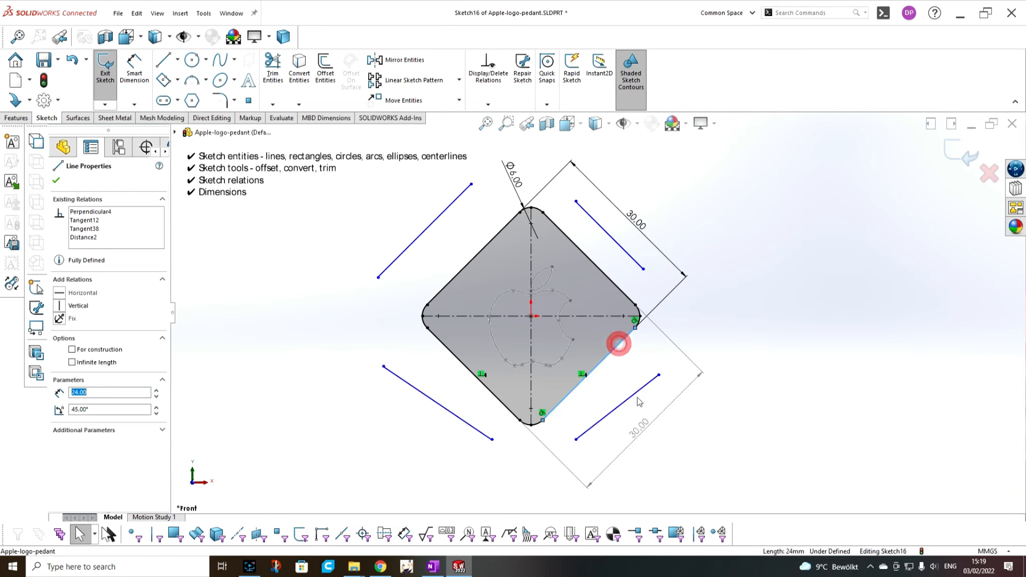
{"action": "left_click", "coordinate": [636, 392], "text": "ctrl"}
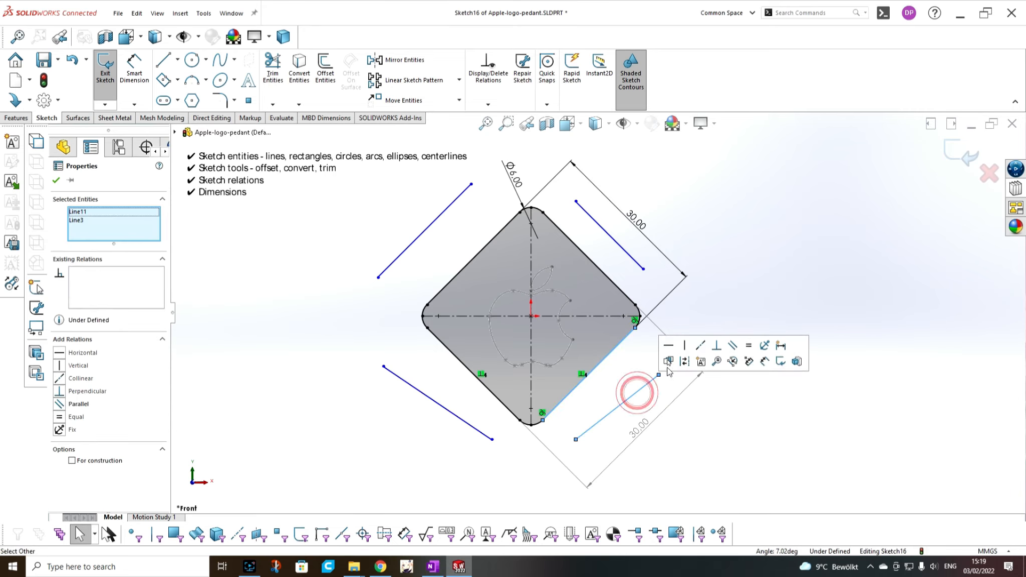
{"action": "left_click", "coordinate": [734, 345]}
{"action": "left_click", "coordinate": [732, 295]}
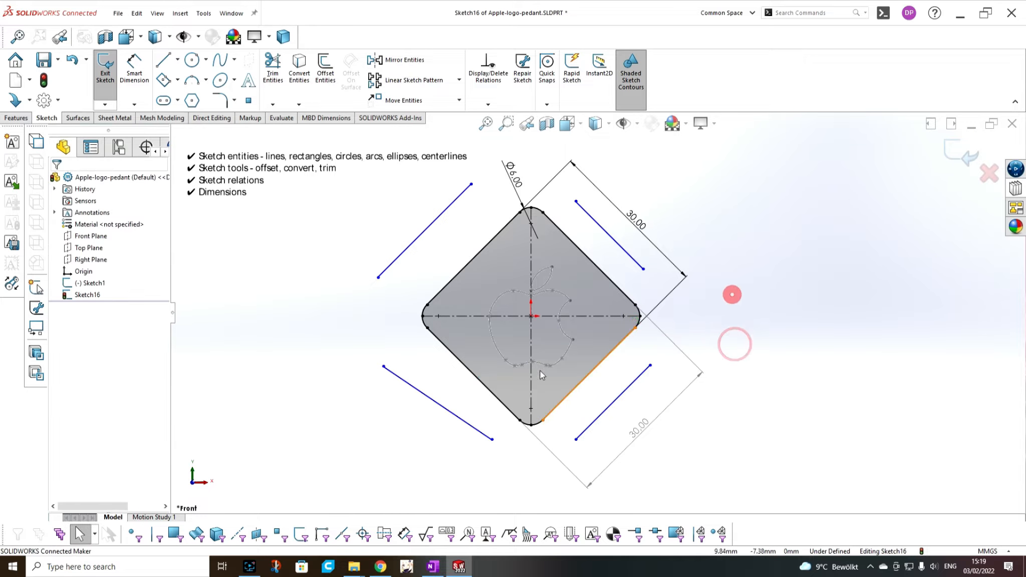
{"action": "left_click", "coordinate": [460, 360]}
{"action": "left_click", "coordinate": [435, 402], "text": "ctrl"}
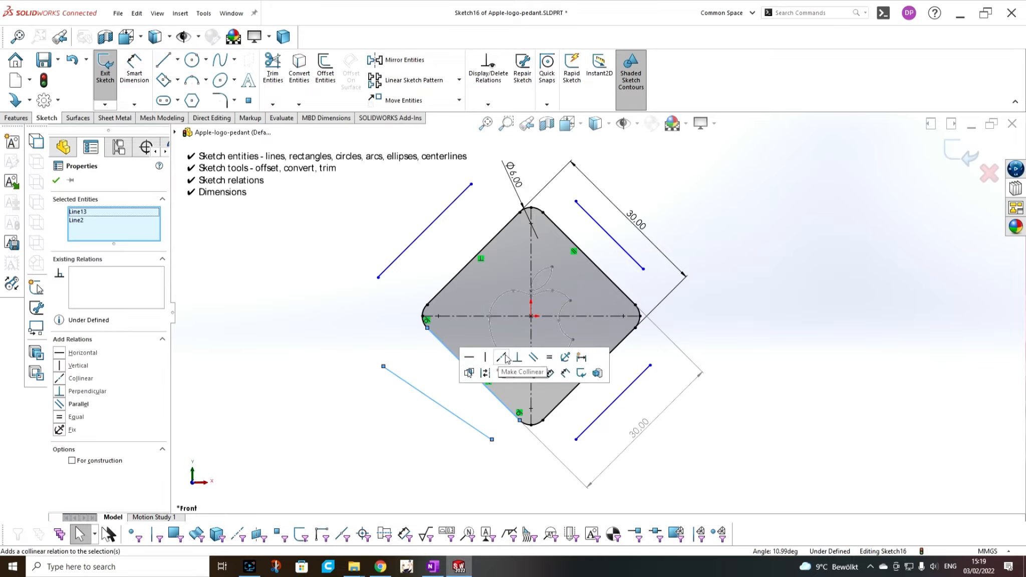
{"action": "left_click", "coordinate": [534, 357]}
{"action": "left_click", "coordinate": [787, 348]}
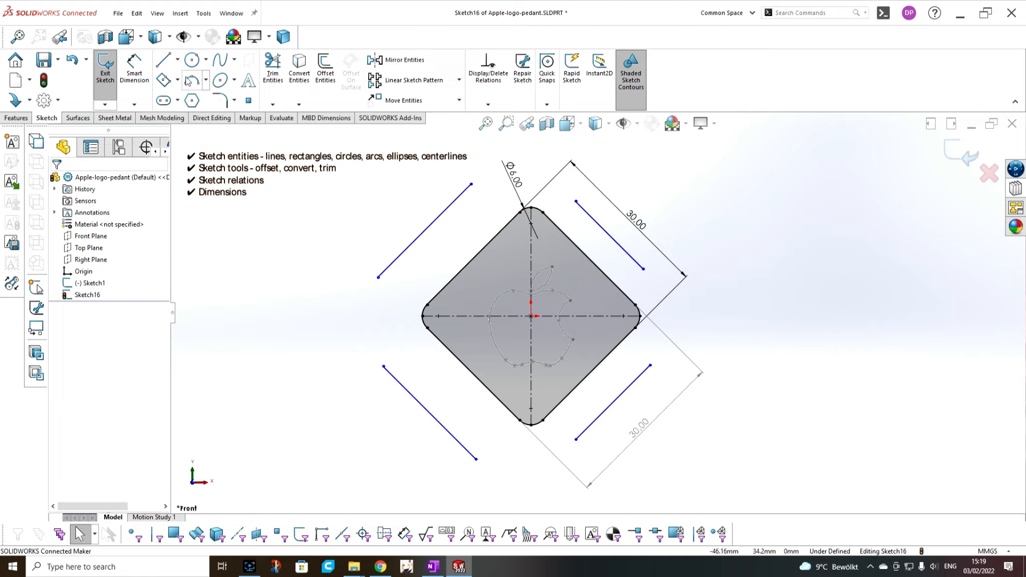
Step: Draw a centerpoint arc of about 9.1 mm radius around the top corner arc's centre from the upper-right outer line, and join the upper-left line to it
{"action": "left_click", "coordinate": [206, 82]}
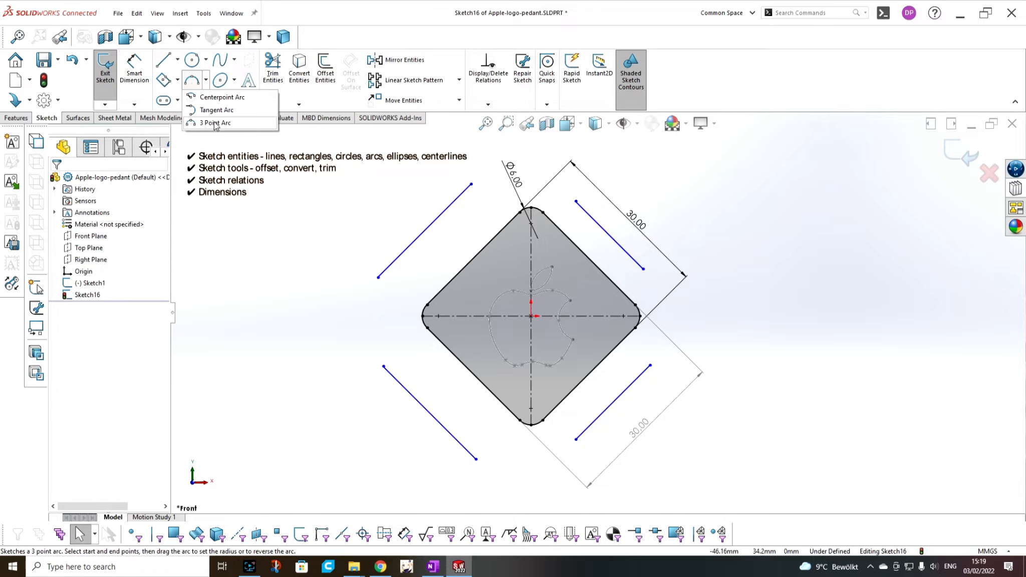
{"action": "left_click", "coordinate": [193, 97]}
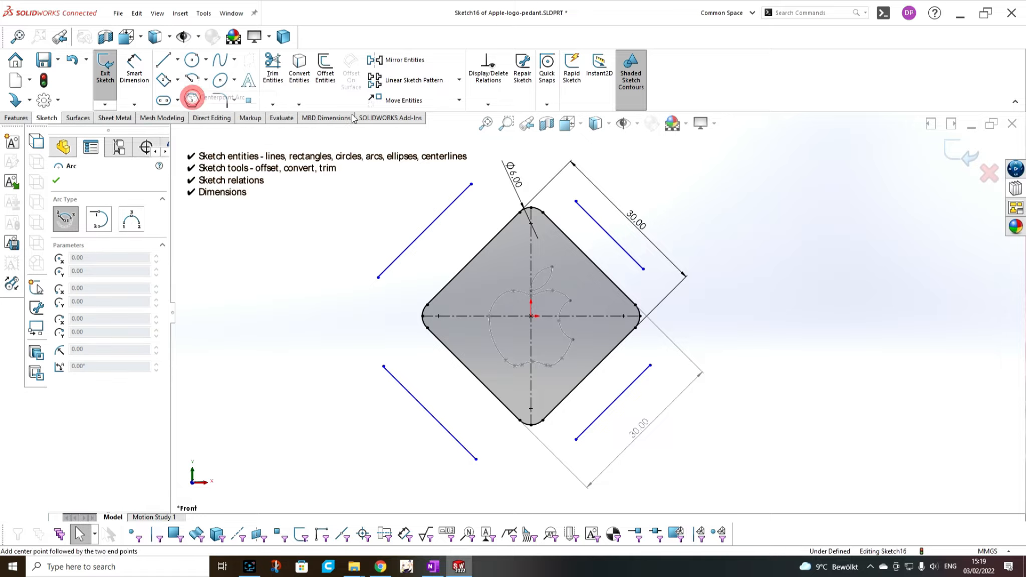
{"action": "left_click", "coordinate": [531, 223]}
{"action": "left_click", "coordinate": [576, 202]}
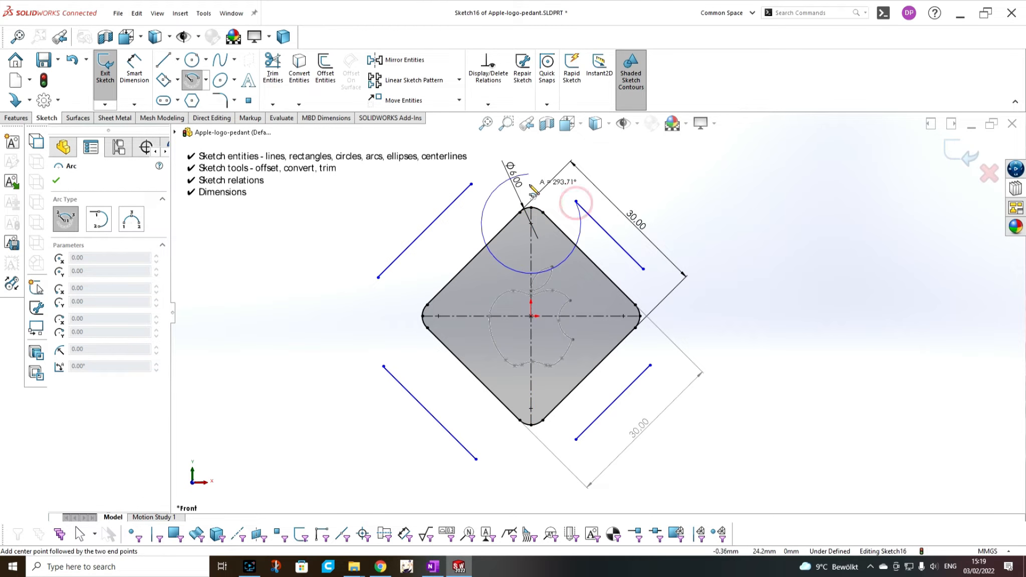
{"action": "left_click", "coordinate": [494, 192]}
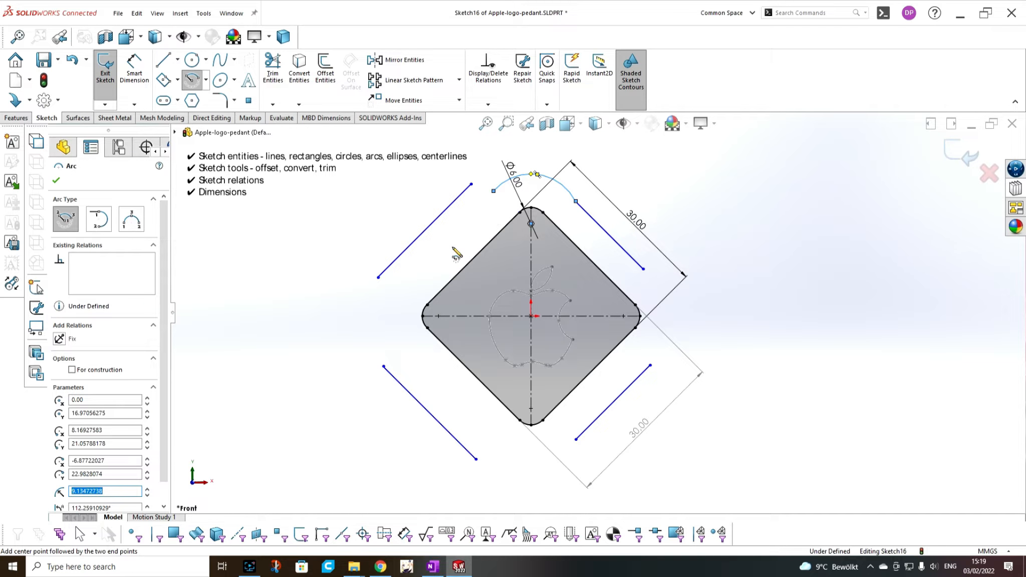
{"action": "key", "text": "Escape"}
{"action": "left_click_drag", "start_coordinate": [471, 184], "coordinate": [494, 192]}
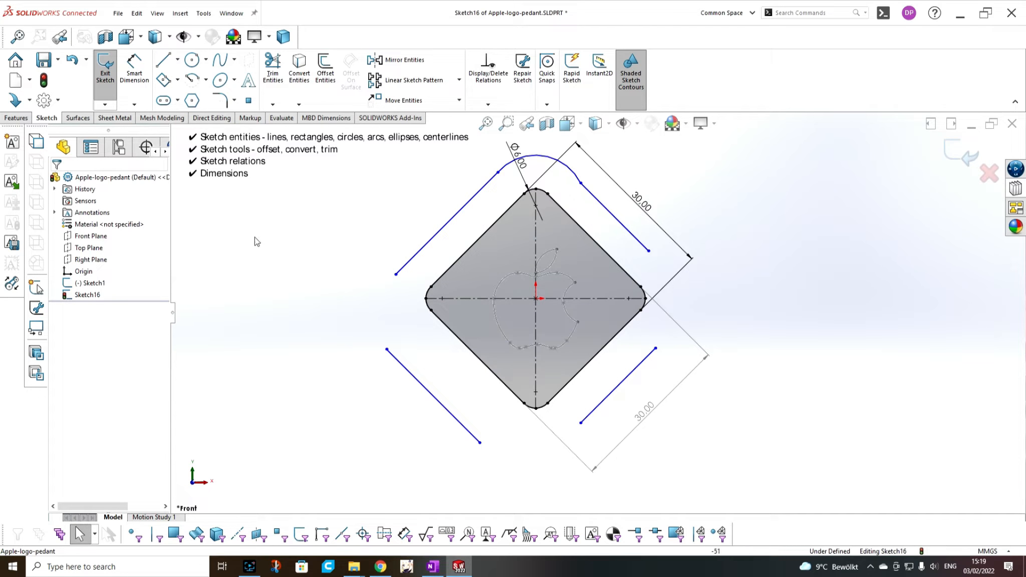
Step: Draw a tangent arc from the lower end of the upper-left outer line to the upper end of the lower-left outer line
{"action": "left_click", "coordinate": [205, 80]}
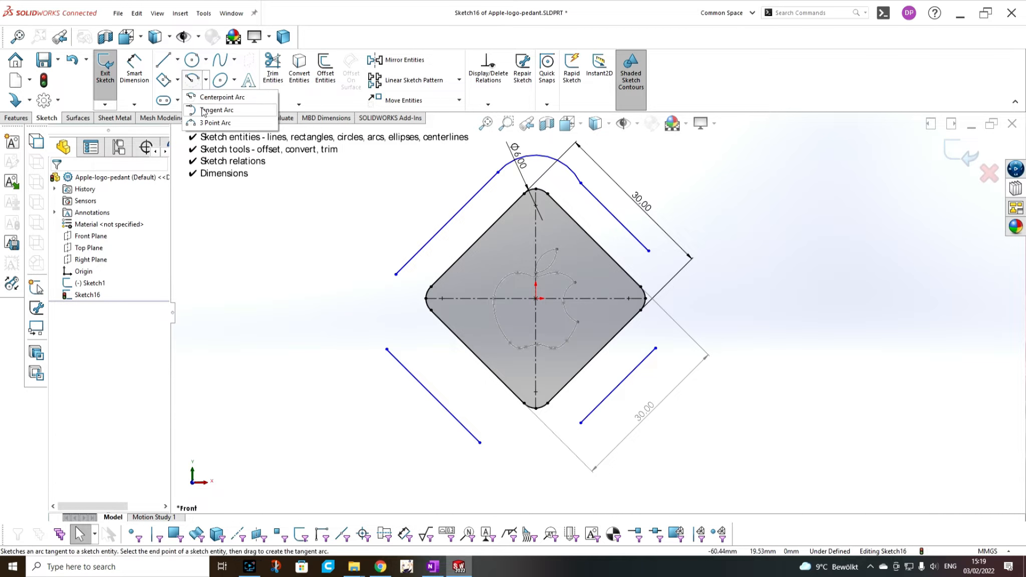
{"action": "left_click", "coordinate": [213, 109]}
{"action": "left_click", "coordinate": [396, 274]}
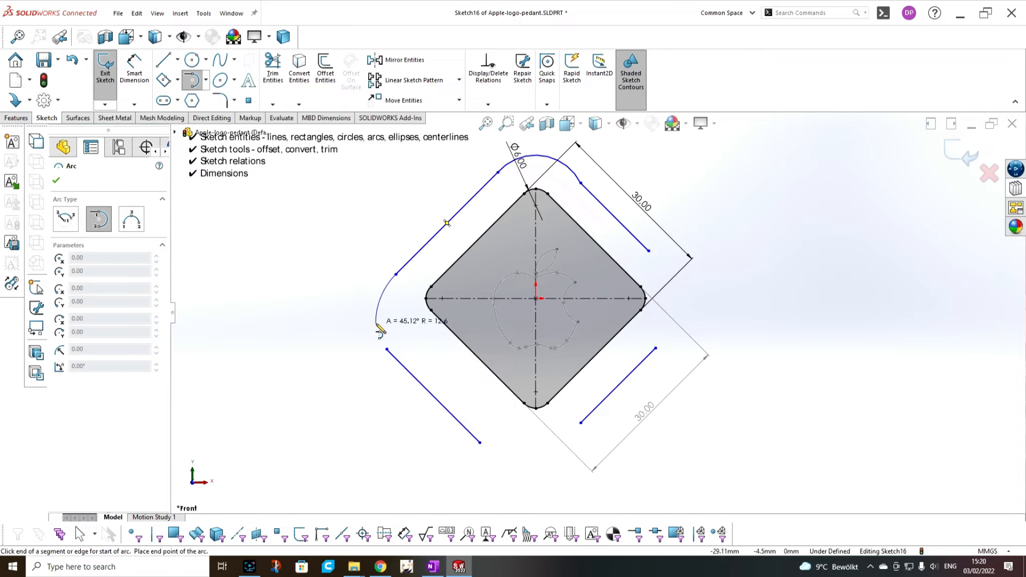
{"action": "left_click", "coordinate": [387, 349]}
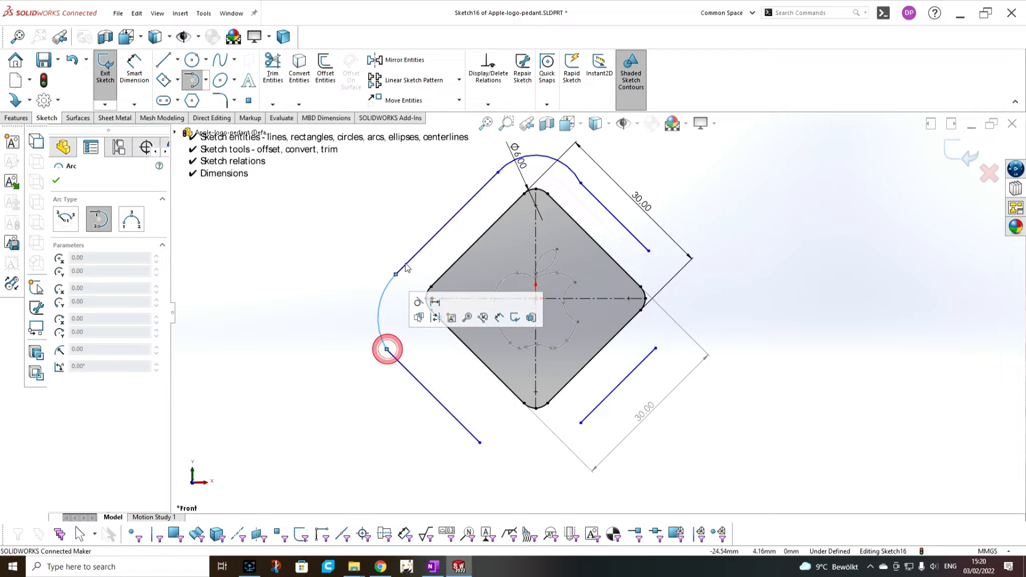
{"action": "key", "text": "Escape"}
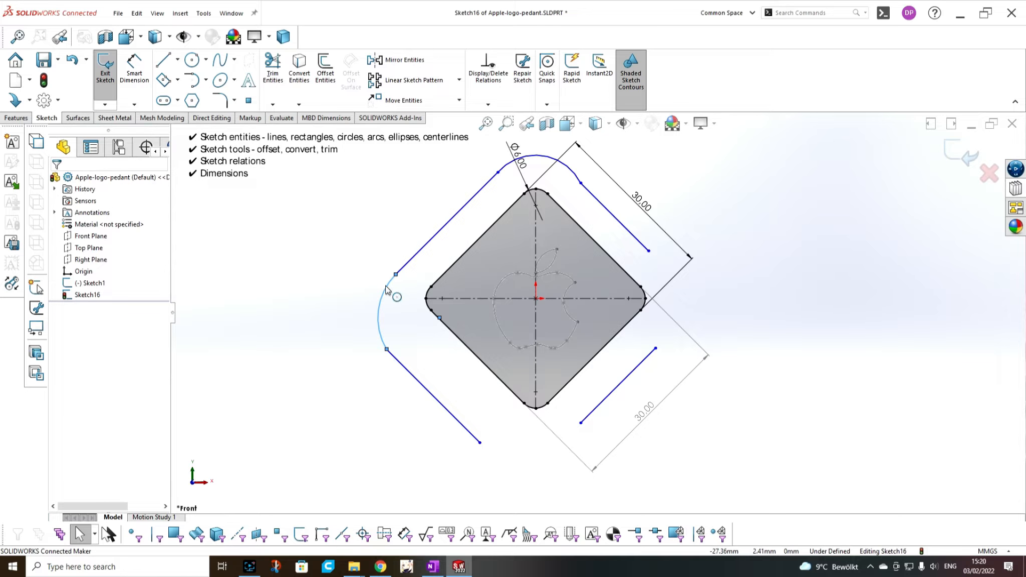
Step: Draw a 3 point arc of about 10.3 mm radius joining the bottom ends of the lower-left and lower-right outer lines
{"action": "left_click", "coordinate": [205, 80]}
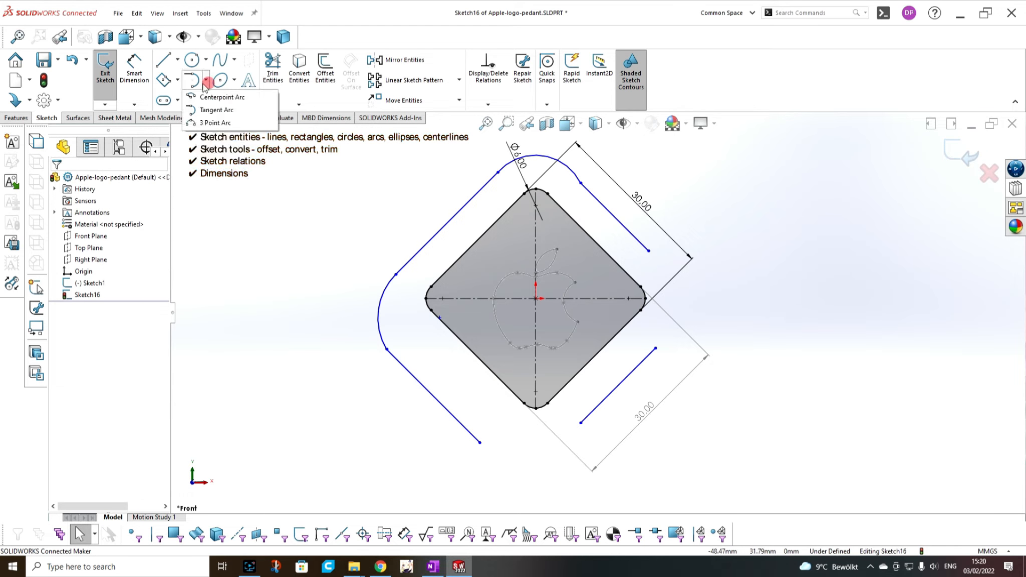
{"action": "left_click", "coordinate": [215, 123]}
{"action": "left_click", "coordinate": [479, 442]}
{"action": "left_click", "coordinate": [581, 422]}
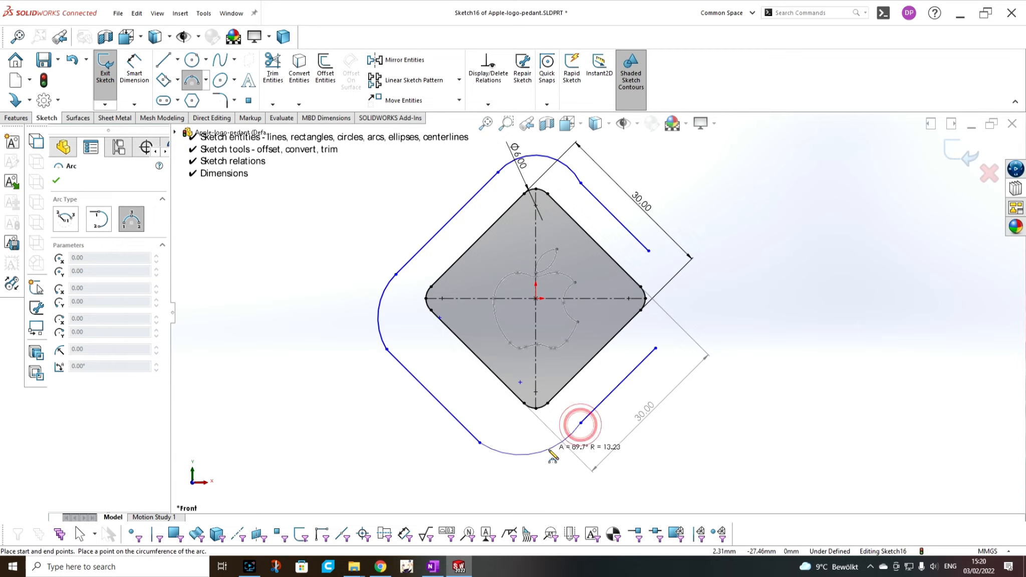
{"action": "left_click", "coordinate": [550, 465]}
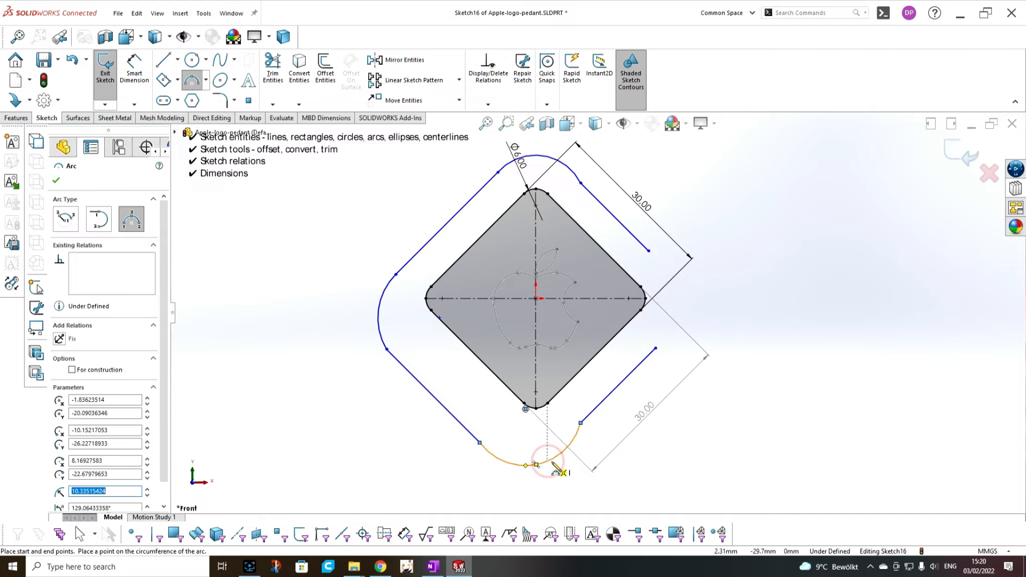
{"action": "key", "text": "Escape"}
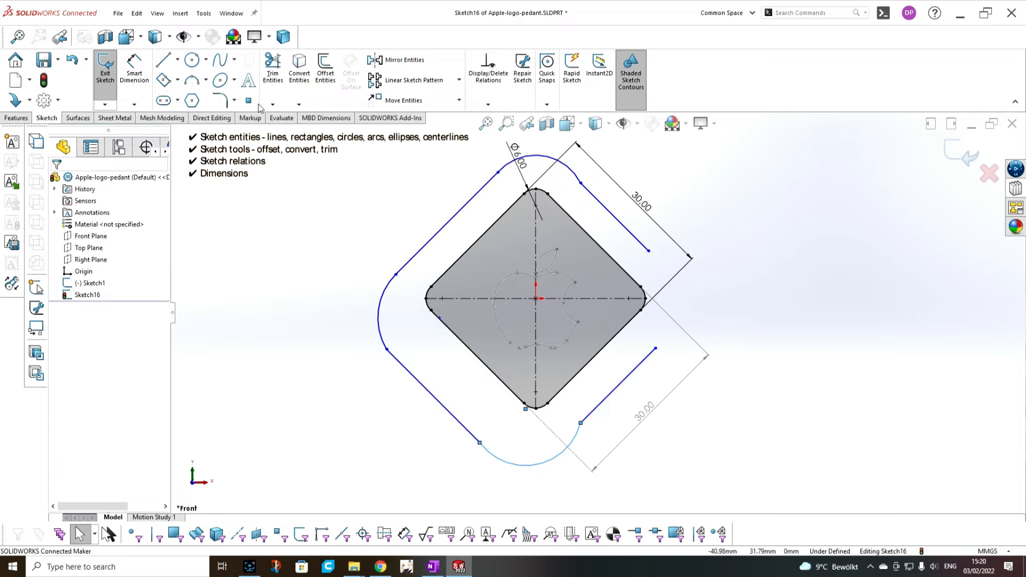
Step: Draw a tangent arc from the lower end of the upper-right outer line to the upper end of the lower-right outer line
{"action": "left_click", "coordinate": [204, 80]}
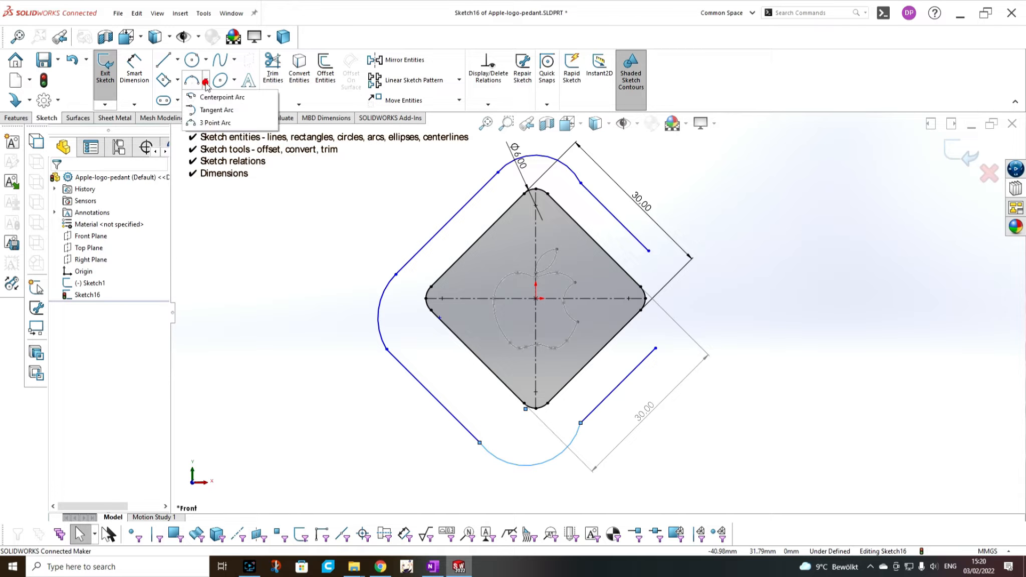
{"action": "left_click", "coordinate": [193, 107]}
{"action": "left_click", "coordinate": [648, 250]}
{"action": "left_click", "coordinate": [655, 348]}
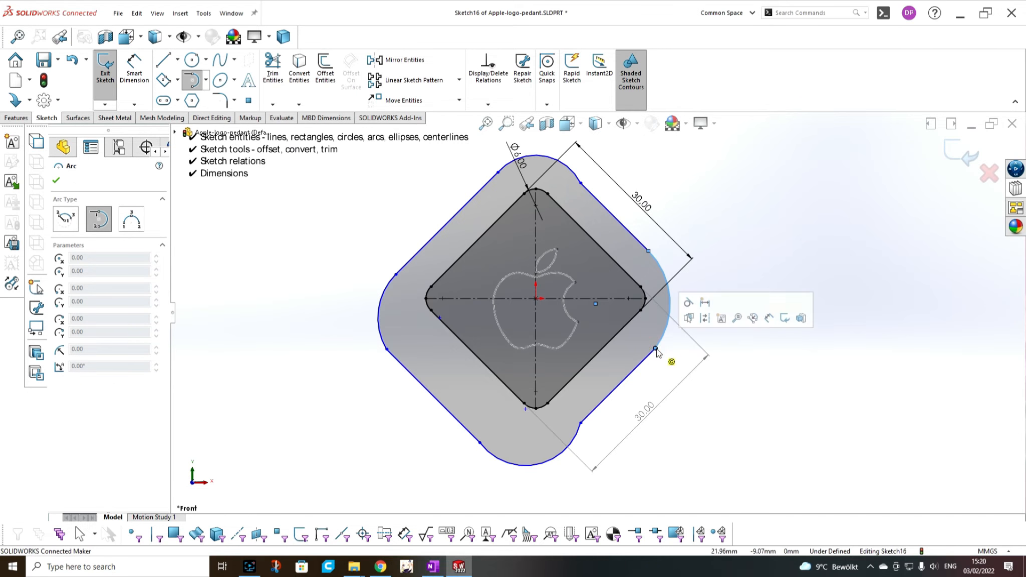
{"action": "key", "text": "Escape"}
{"action": "left_click", "coordinate": [649, 163]}
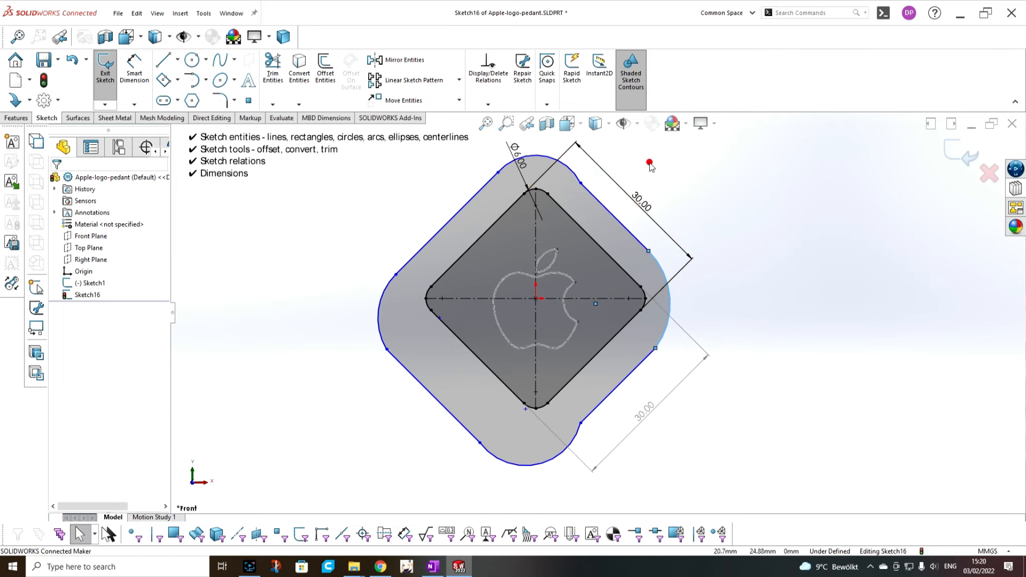
Step: Make the top outer arc tangent to both the upper-right and upper-left outer lines
{"action": "left_click", "coordinate": [572, 169]}
{"action": "left_click", "coordinate": [589, 190]}
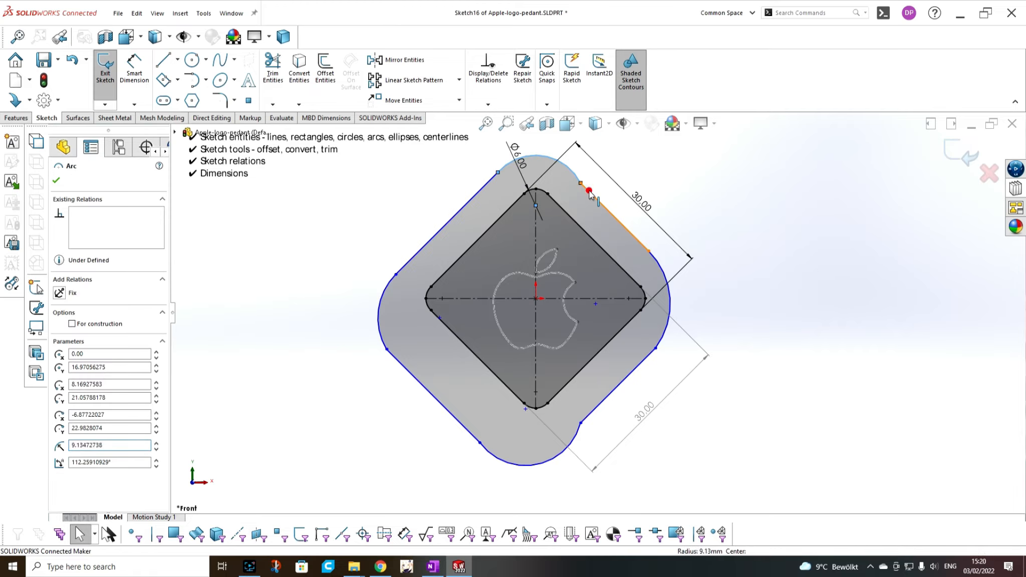
{"action": "left_click", "coordinate": [766, 249]}
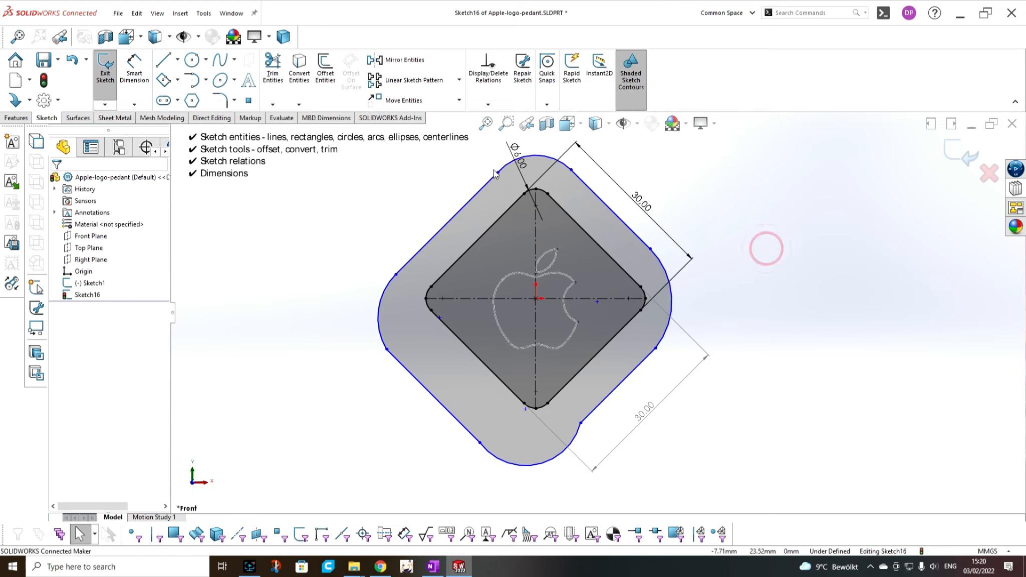
{"action": "left_click", "coordinate": [503, 166]}
{"action": "left_click", "coordinate": [480, 191], "text": "ctrl"}
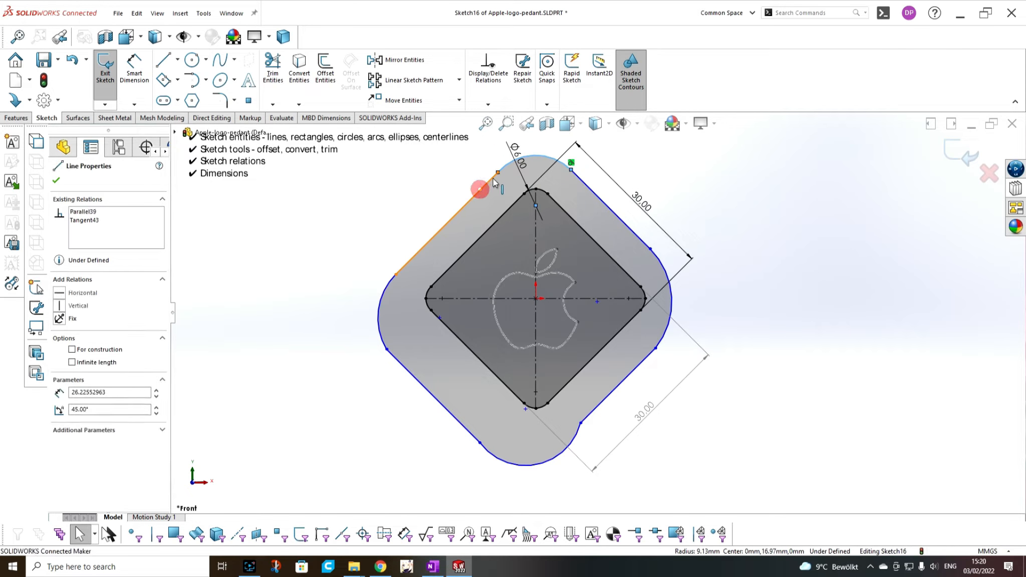
Step: Make the left outer arc tangent to the lower-left outer line
{"action": "left_click", "coordinate": [391, 357]}
{"action": "left_click", "coordinate": [383, 340], "text": "ctrl"}
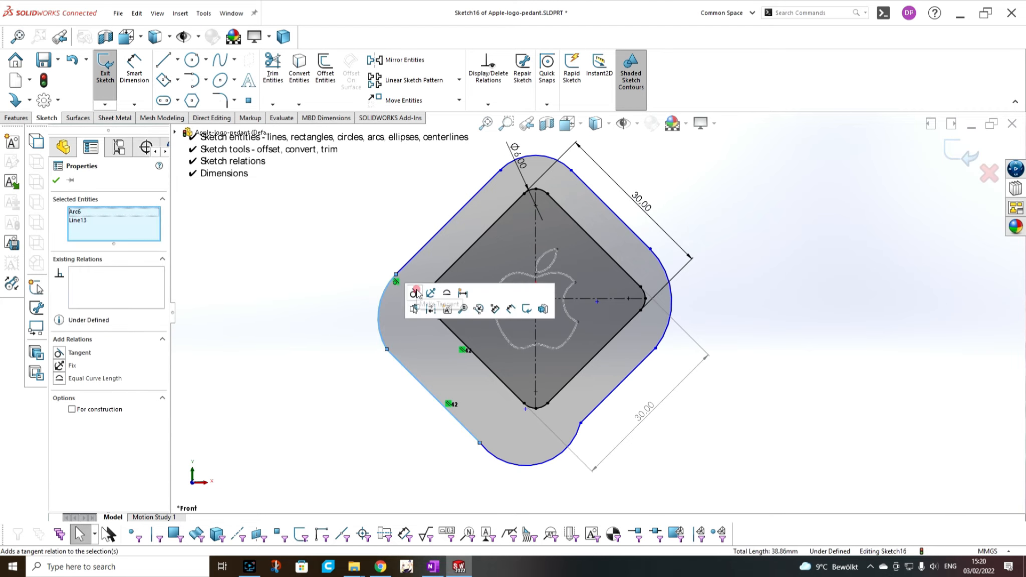
{"action": "left_click", "coordinate": [415, 292]}
Step: Make the bottom outer arc tangent to both the lower-left and lower-right outer lines
{"action": "left_click", "coordinate": [503, 461]}
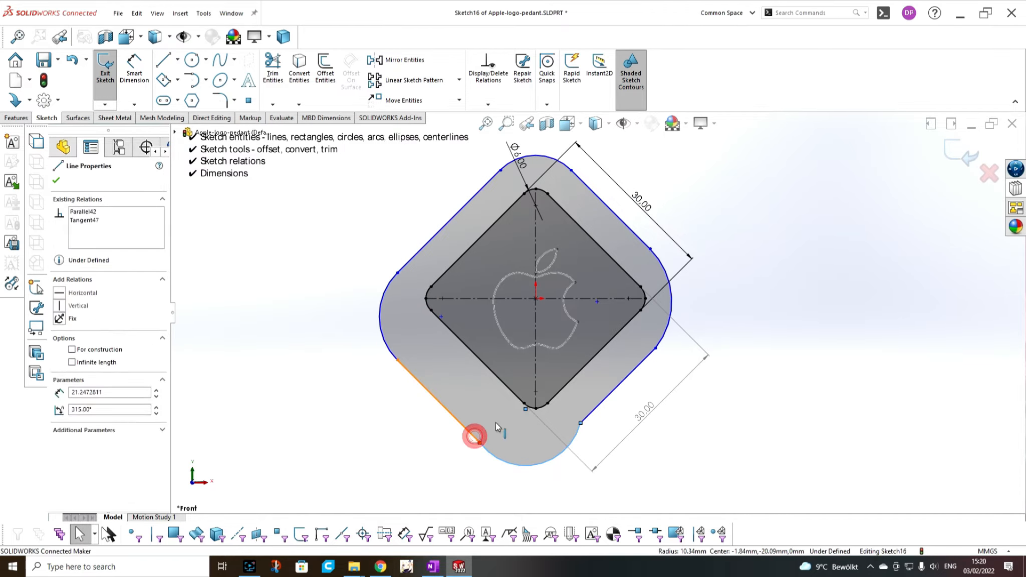
{"action": "left_click", "coordinate": [474, 435], "text": "ctrl"}
{"action": "left_click", "coordinate": [693, 473]}
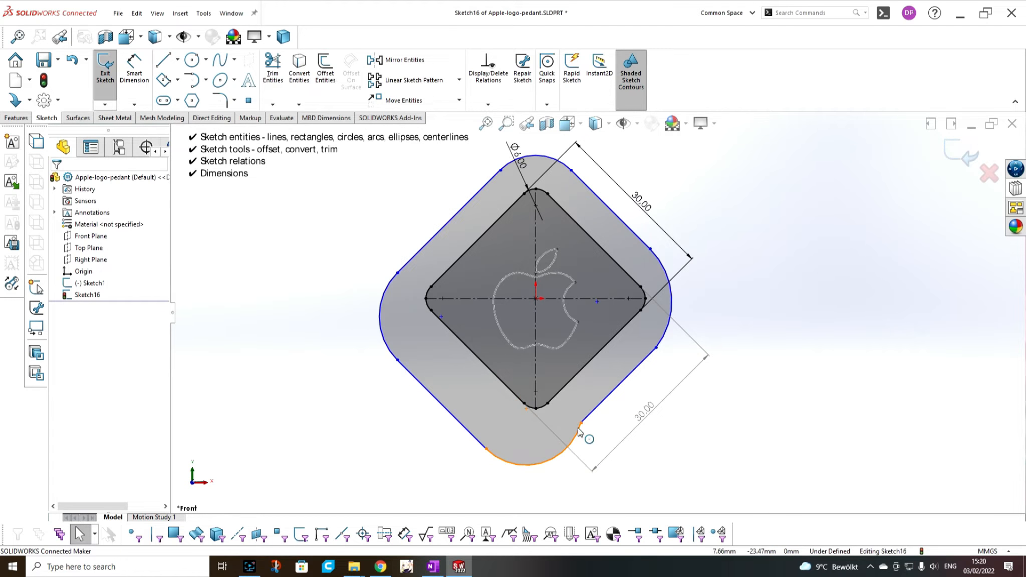
{"action": "left_click", "coordinate": [574, 432]}
{"action": "left_click", "coordinate": [591, 415], "text": "ctrl"}
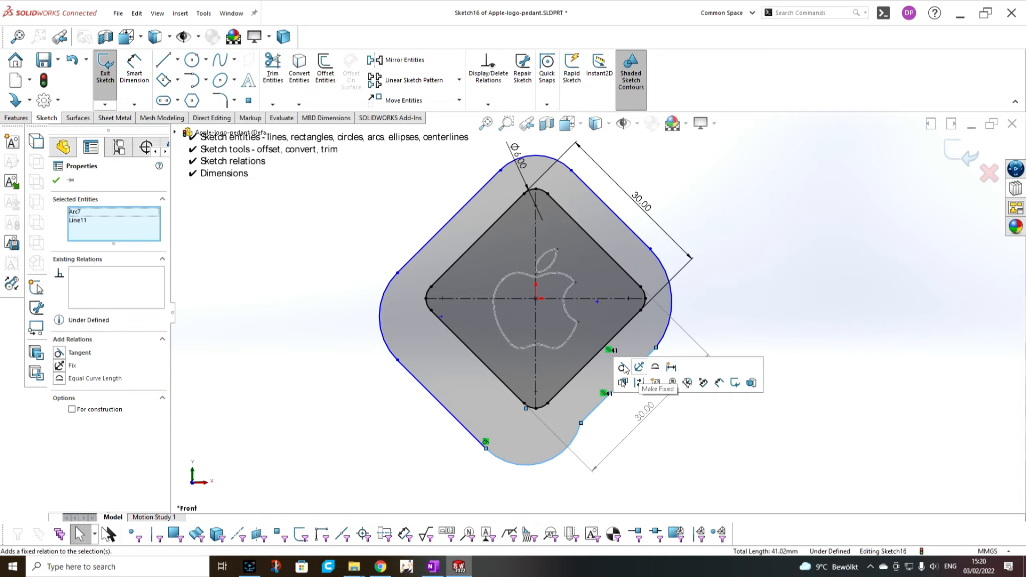
{"action": "left_click", "coordinate": [621, 368]}
{"action": "left_click", "coordinate": [777, 314]}
Step: Make the right outer arc tangent to the lower-right outer line
{"action": "left_click", "coordinate": [677, 311]}
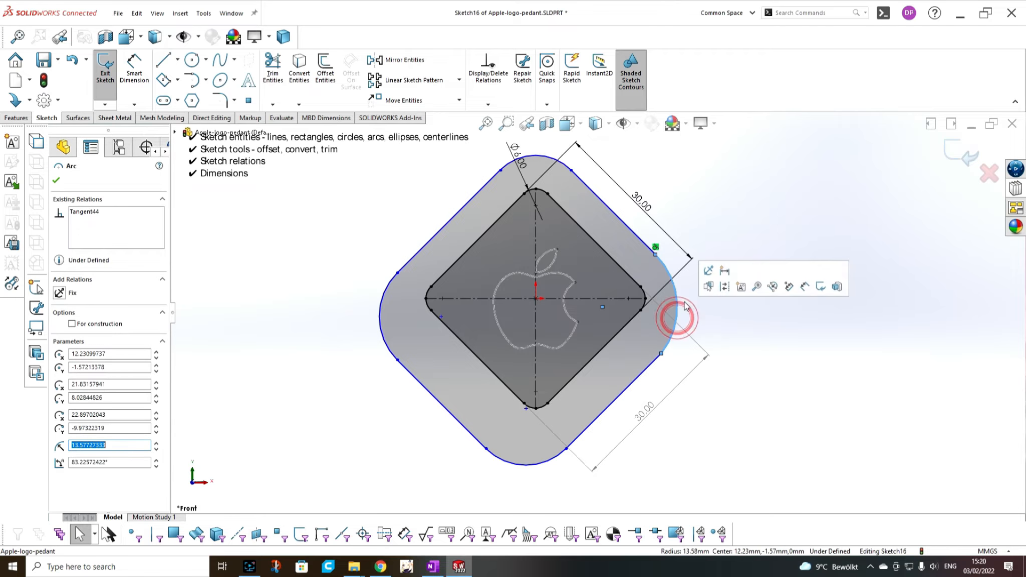
{"action": "left_click", "coordinate": [649, 365], "text": "ctrl"}
{"action": "left_click", "coordinate": [678, 316]}
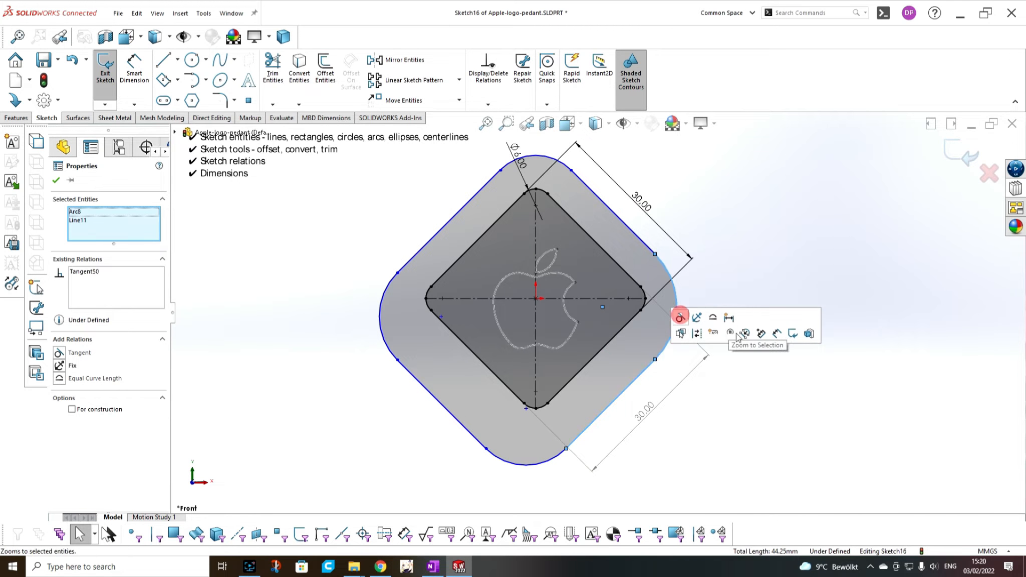
{"action": "left_click", "coordinate": [805, 355]}
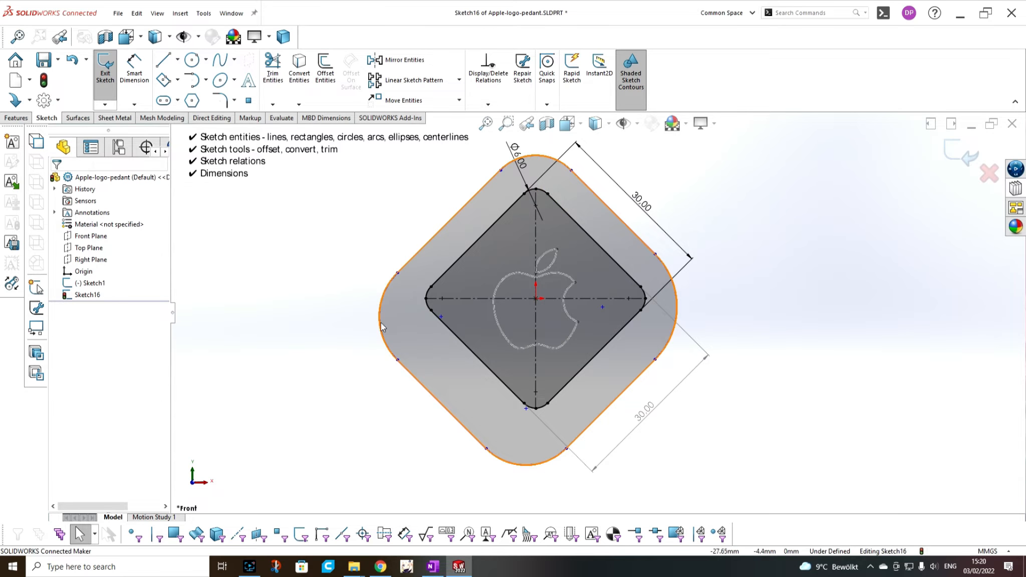
Step: Make the left outer arc concentric with the centre point of the diamond's left corner arc
{"action": "left_click", "coordinate": [381, 298]}
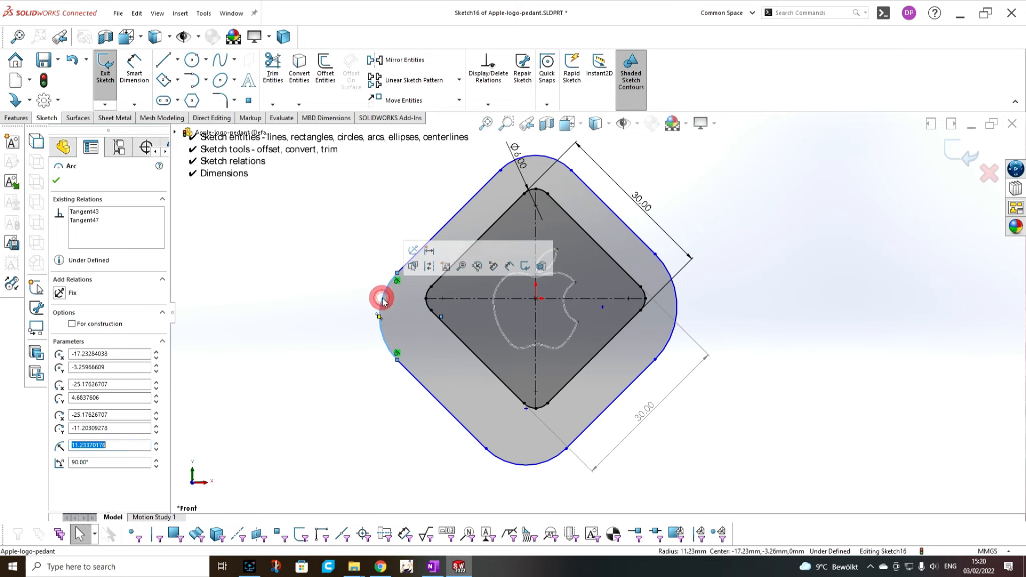
{"action": "left_click", "coordinate": [443, 299], "text": "ctrl"}
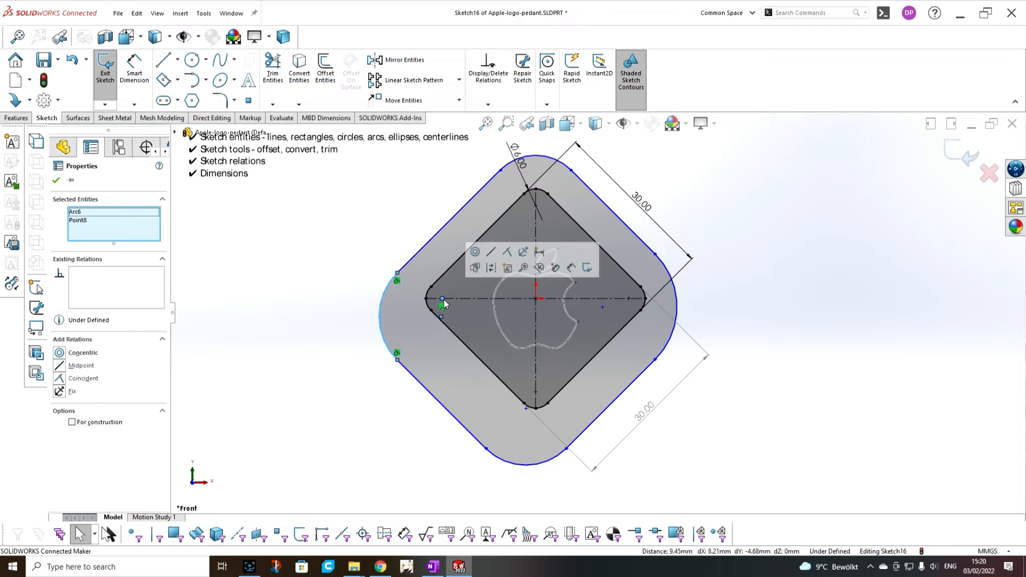
{"action": "left_click", "coordinate": [475, 252]}
{"action": "left_click", "coordinate": [865, 371]}
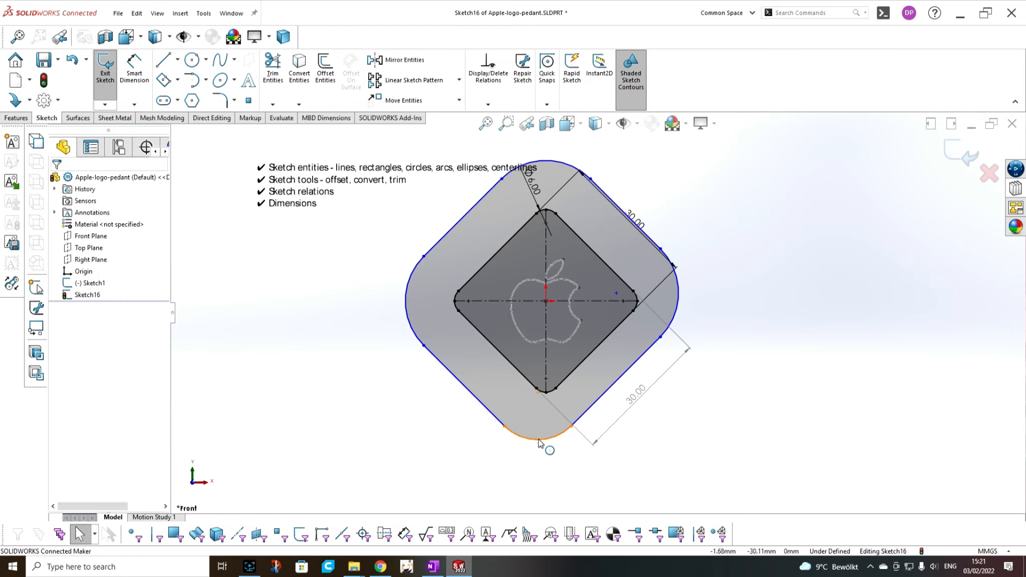
Step: Make the bottom and right outer arcs each concentric with the adjacent corner arc of the inner diamond
{"action": "left_click", "coordinate": [538, 442]}
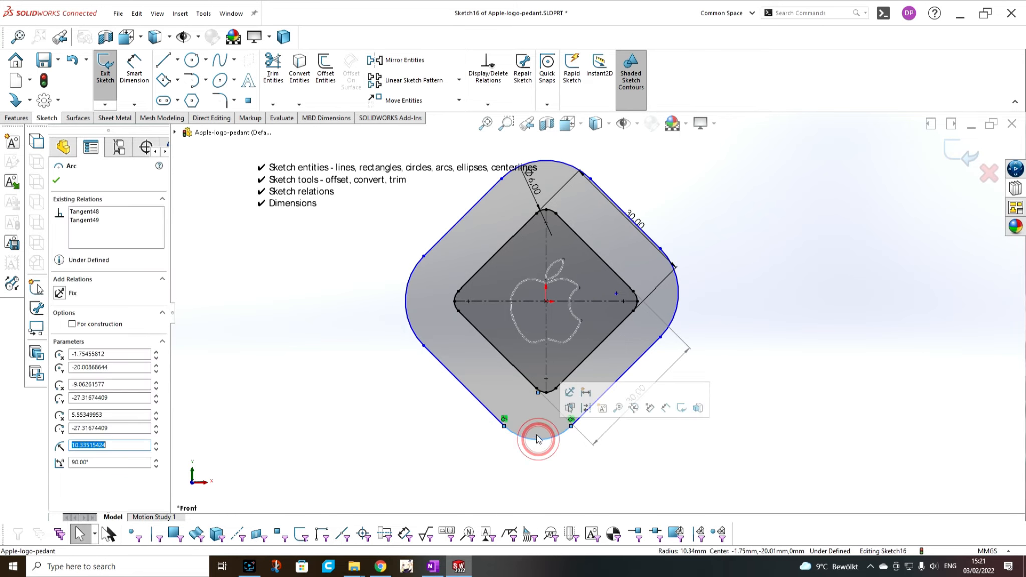
{"action": "left_click", "coordinate": [552, 392], "text": "ctrl"}
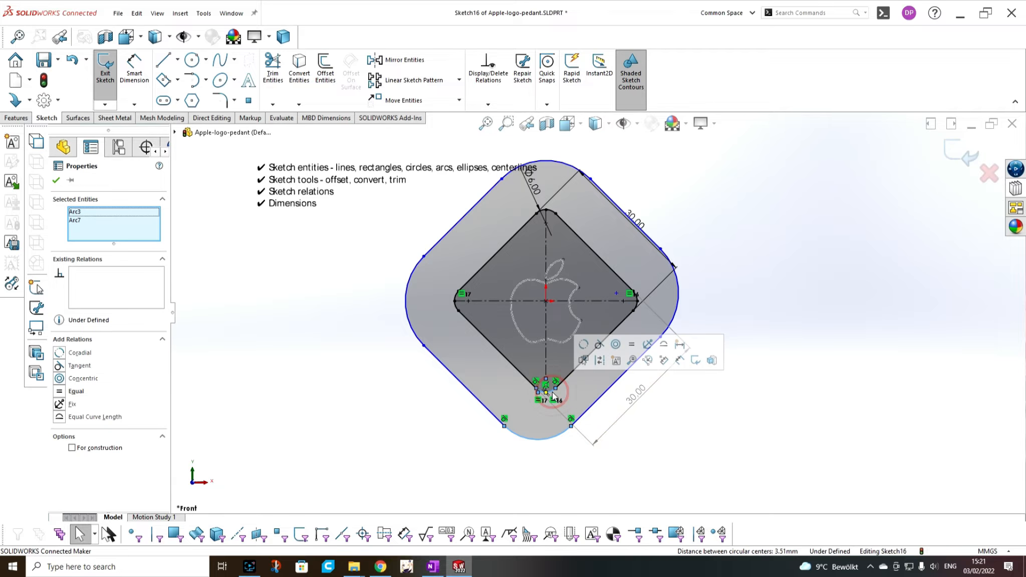
{"action": "left_click", "coordinate": [615, 345]}
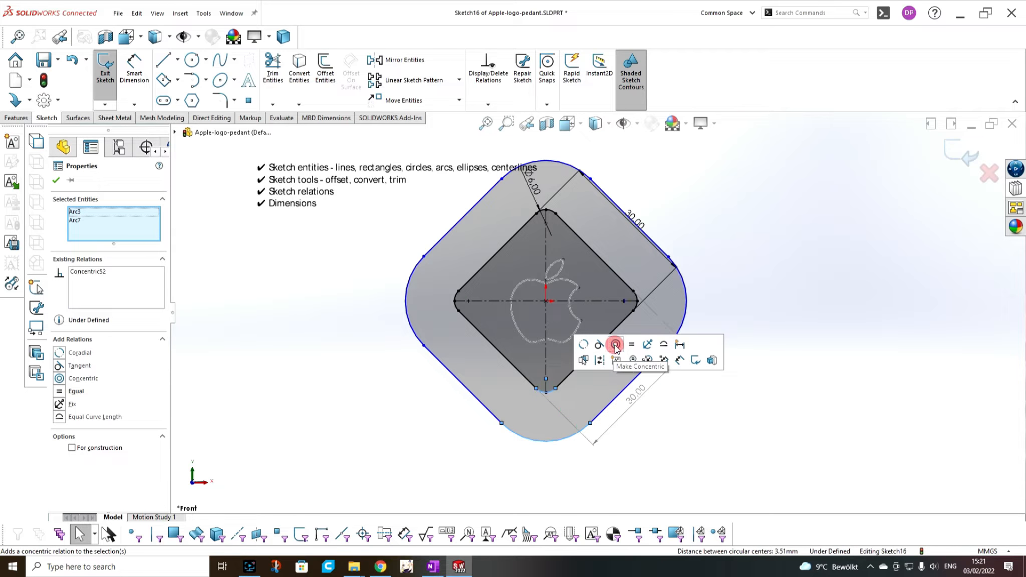
{"action": "left_click", "coordinate": [685, 299]}
{"action": "left_click", "coordinate": [635, 297], "text": "ctrl"}
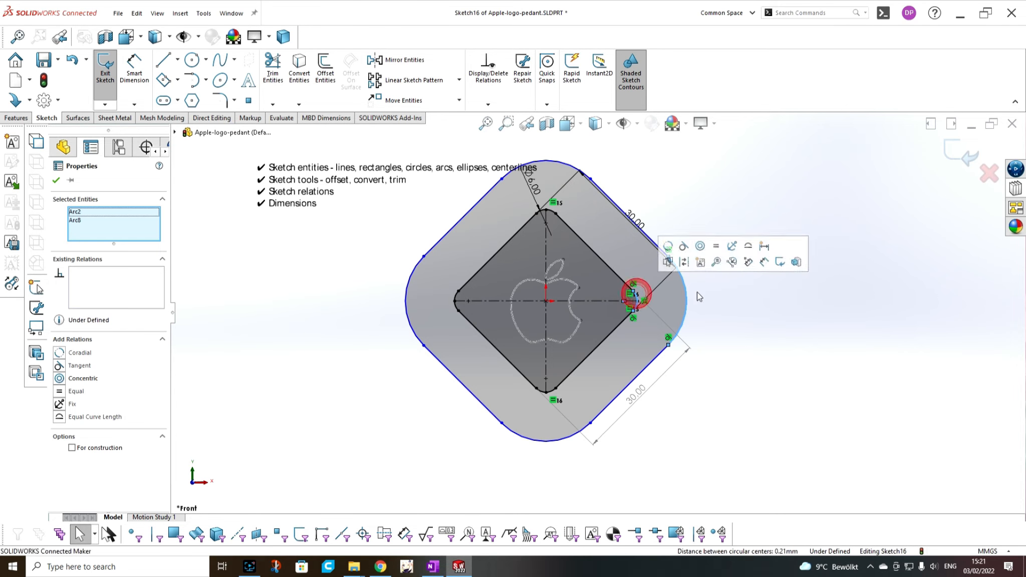
{"action": "left_click", "coordinate": [700, 245]}
{"action": "left_click", "coordinate": [742, 343]}
Step: Dimension the distance between the upper-left inner side and the parallel outer line to 1.5 mm
{"action": "scroll", "coordinate": [636, 291], "scroll_direction": "down", "scroll_amount": 1}
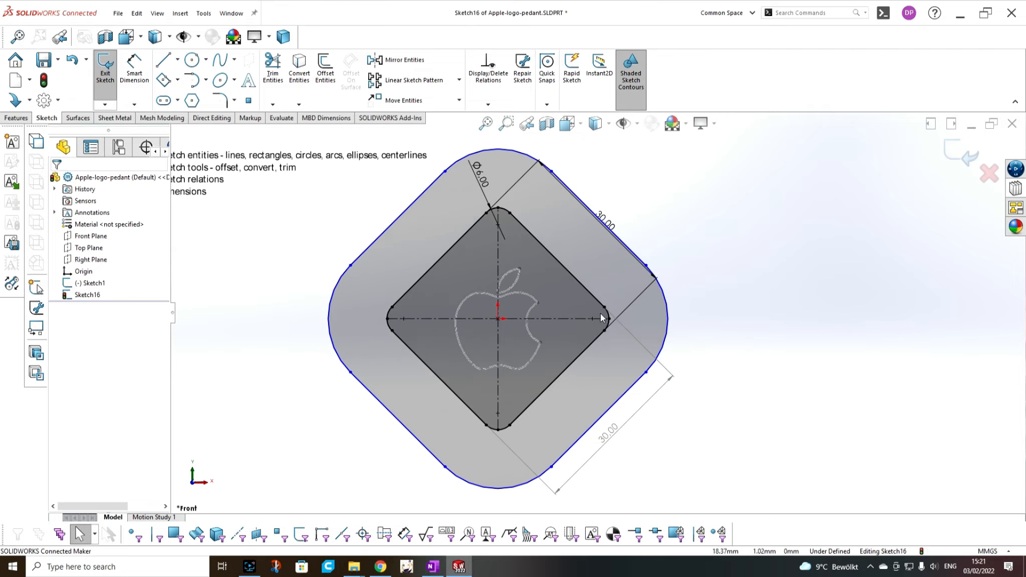
{"action": "scroll", "coordinate": [493, 217], "scroll_direction": "up", "scroll_amount": 1}
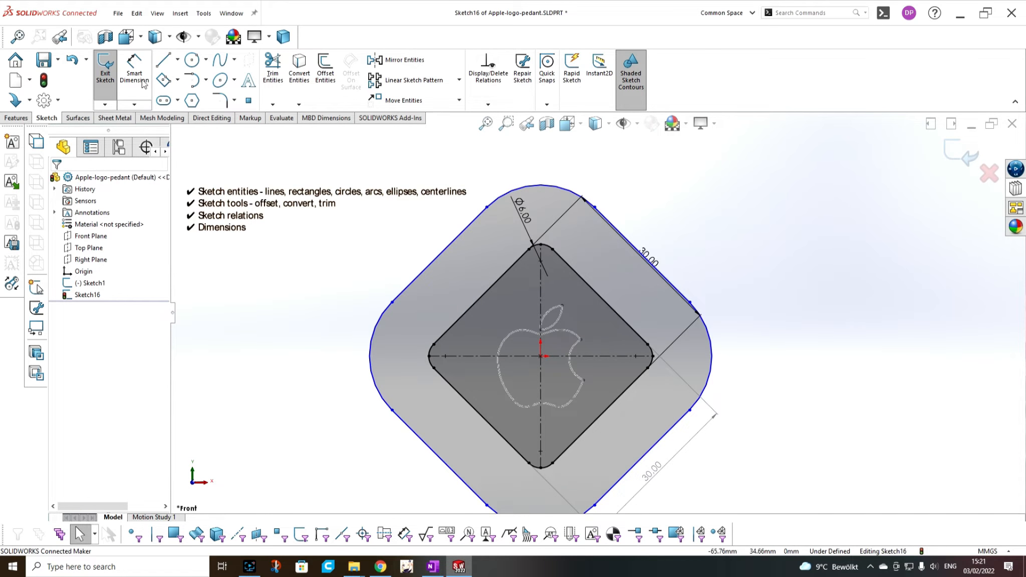
{"action": "left_click", "coordinate": [134, 70]}
{"action": "left_click", "coordinate": [494, 273]}
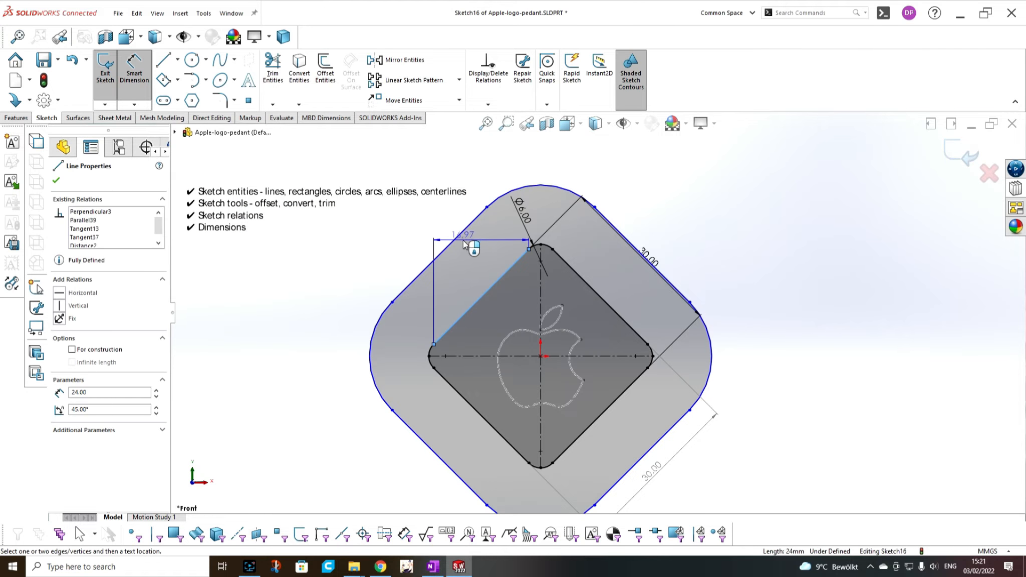
{"action": "left_click", "coordinate": [454, 240]}
{"action": "left_click", "coordinate": [618, 194]}
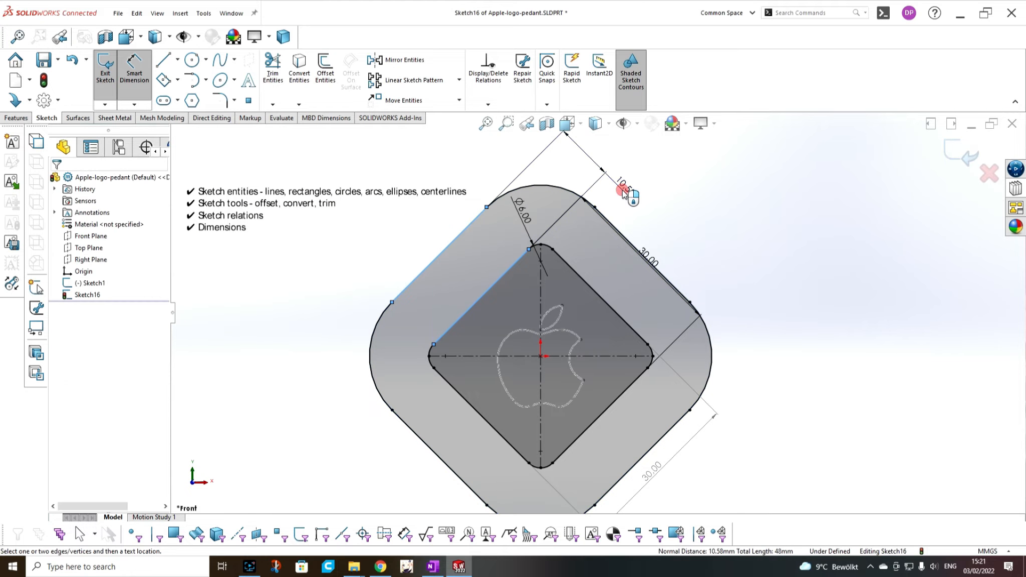
{"action": "type", "text": "1"}
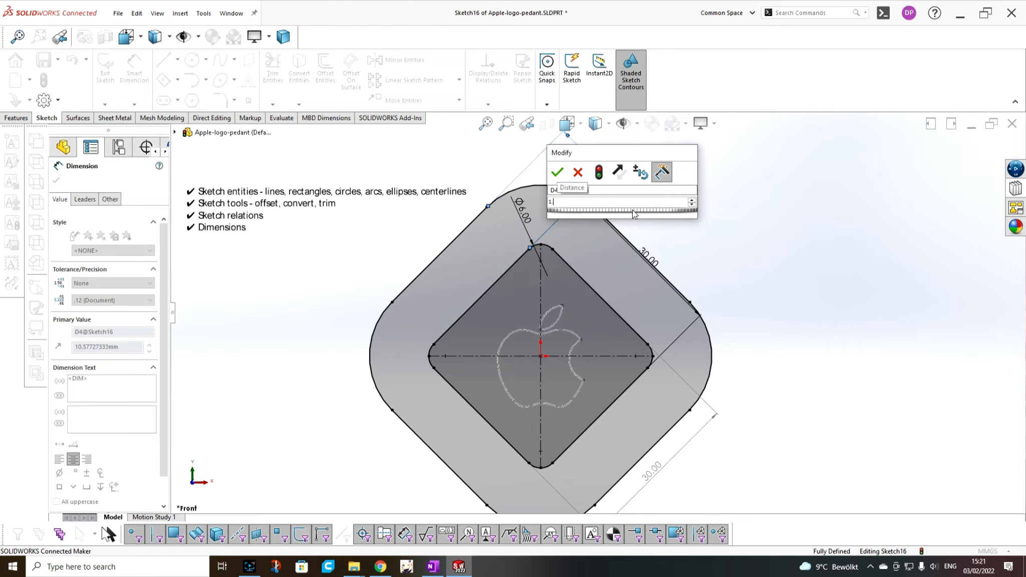
{"action": "type", "text": ".5"}
{"action": "key", "text": "Return"}
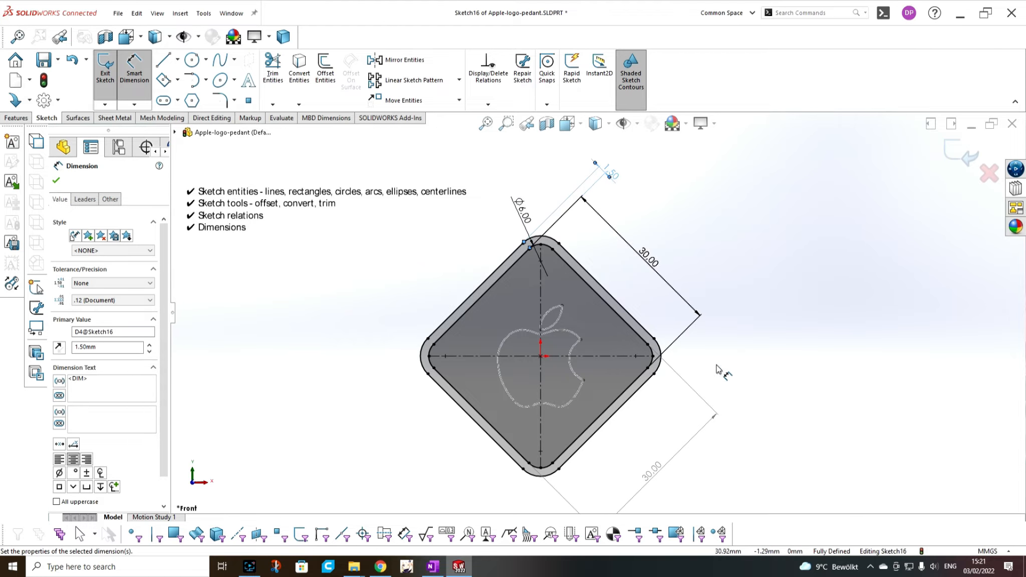
{"action": "left_click", "coordinate": [723, 371]}
{"action": "scroll", "coordinate": [725, 372], "scroll_direction": "down", "scroll_amount": 1}
{"action": "left_click_drag", "start_coordinate": [548, 142], "coordinate": [507, 163]}
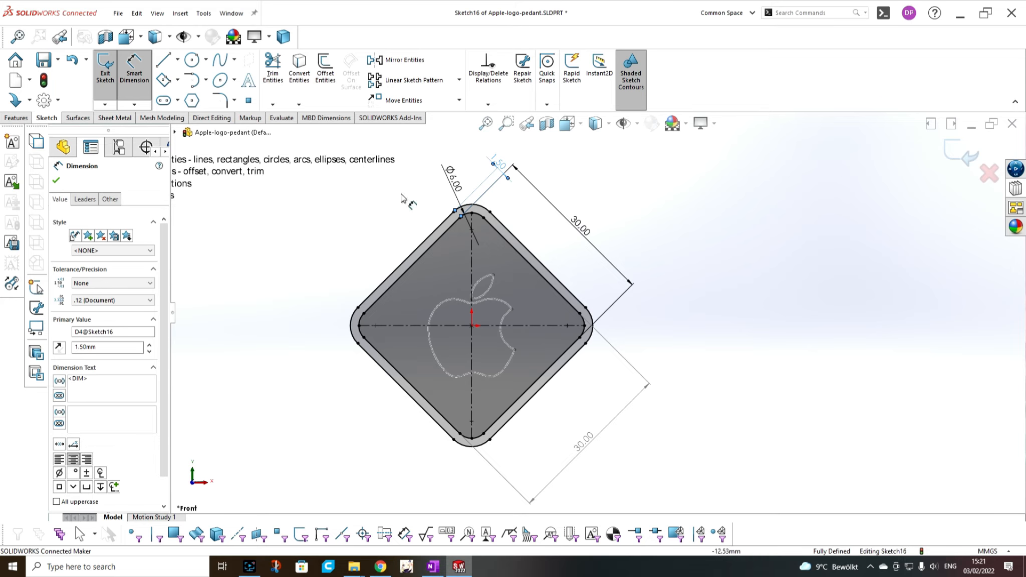
{"action": "scroll", "coordinate": [566, 386], "scroll_direction": "up", "scroll_amount": 2}
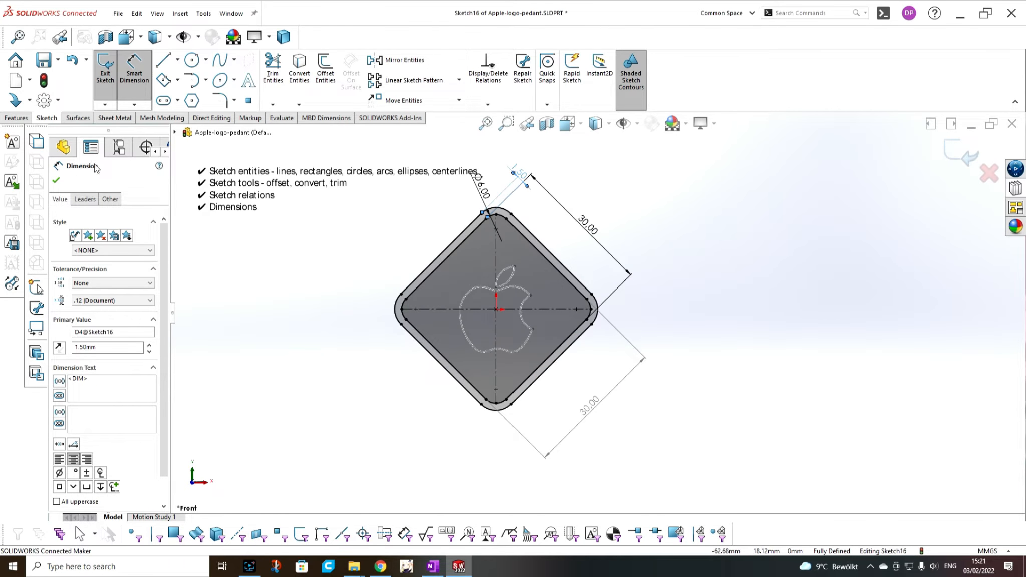
Step: Extrude the frame profile as a boss with the Mid Plane end condition and a depth of 1.5 mm
{"action": "left_click", "coordinate": [23, 121]}
{"action": "left_click", "coordinate": [107, 78]}
{"action": "left_click", "coordinate": [103, 244]}
{"action": "left_click", "coordinate": [116, 276]}
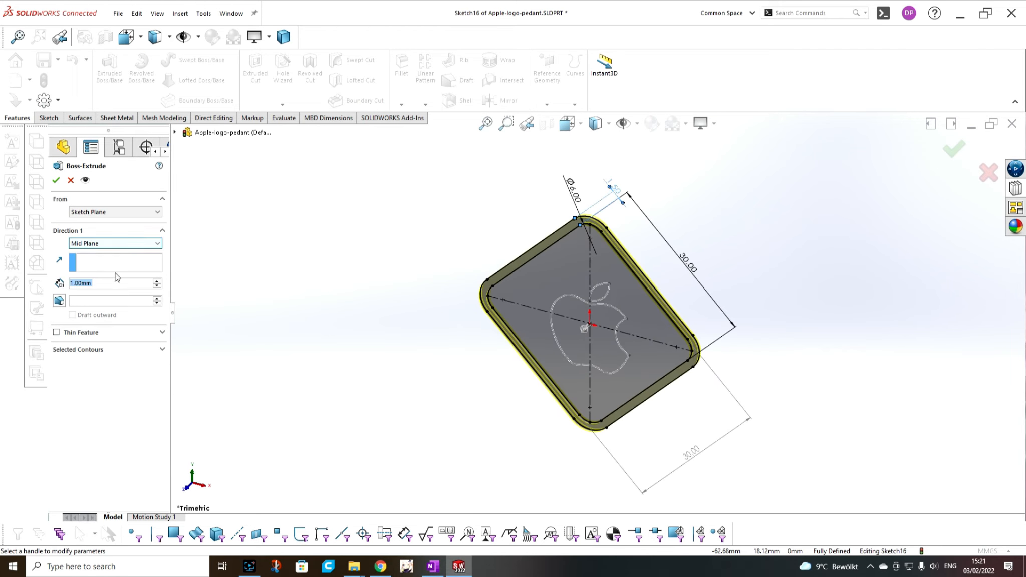
{"action": "type", "text": "1.5"}
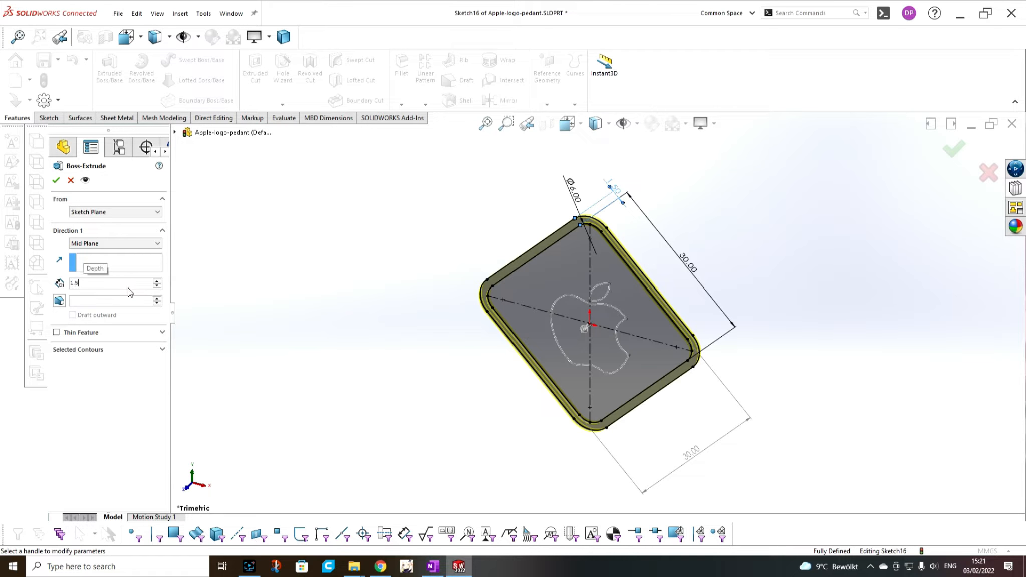
{"action": "key", "text": "Return"}
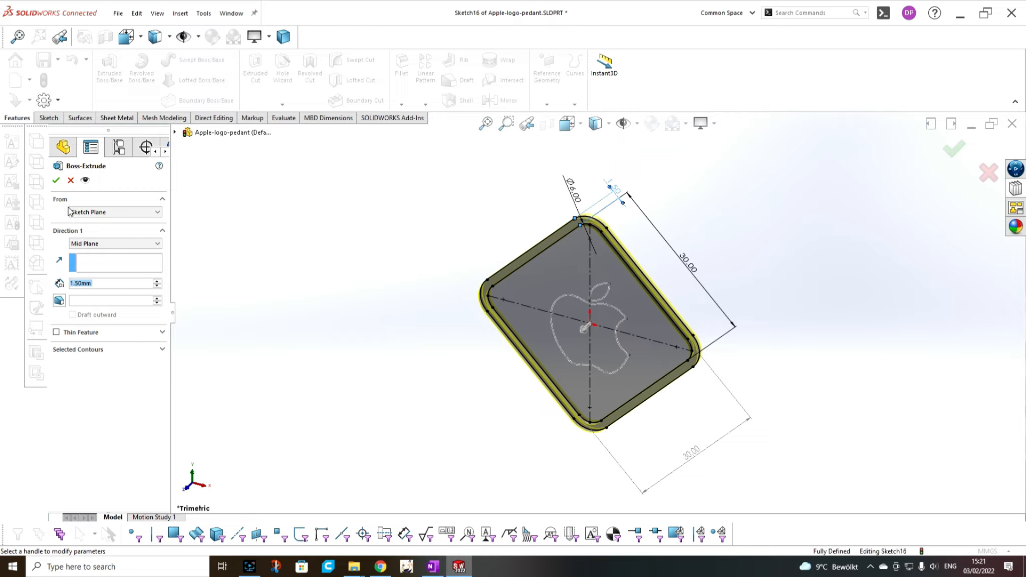
{"action": "left_click", "coordinate": [56, 180]}
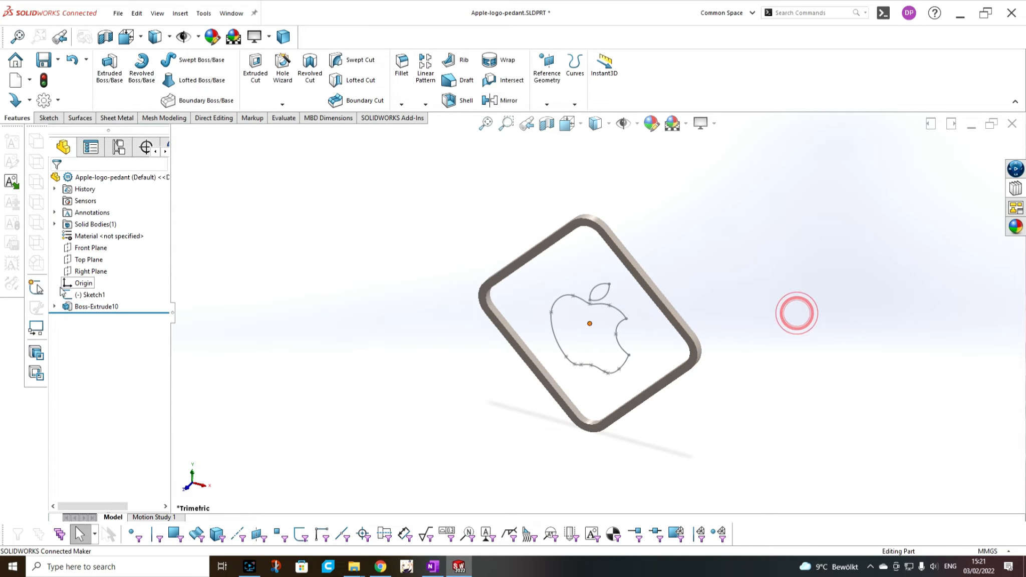
{"action": "left_click", "coordinate": [88, 250]}
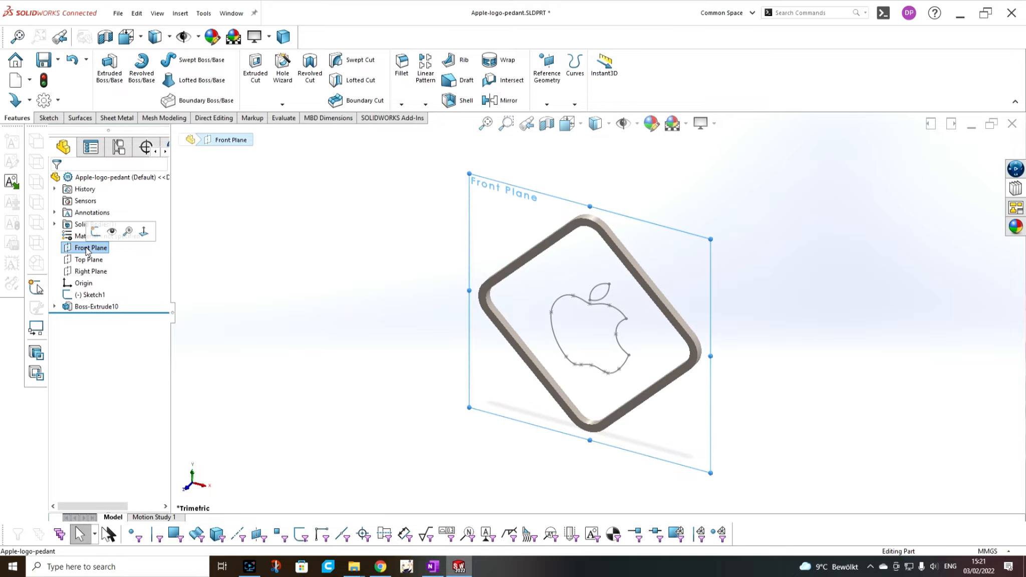
{"action": "left_click", "coordinate": [594, 229]}
{"action": "middle_click_drag", "start_coordinate": [608, 242], "coordinate": [521, 307]}
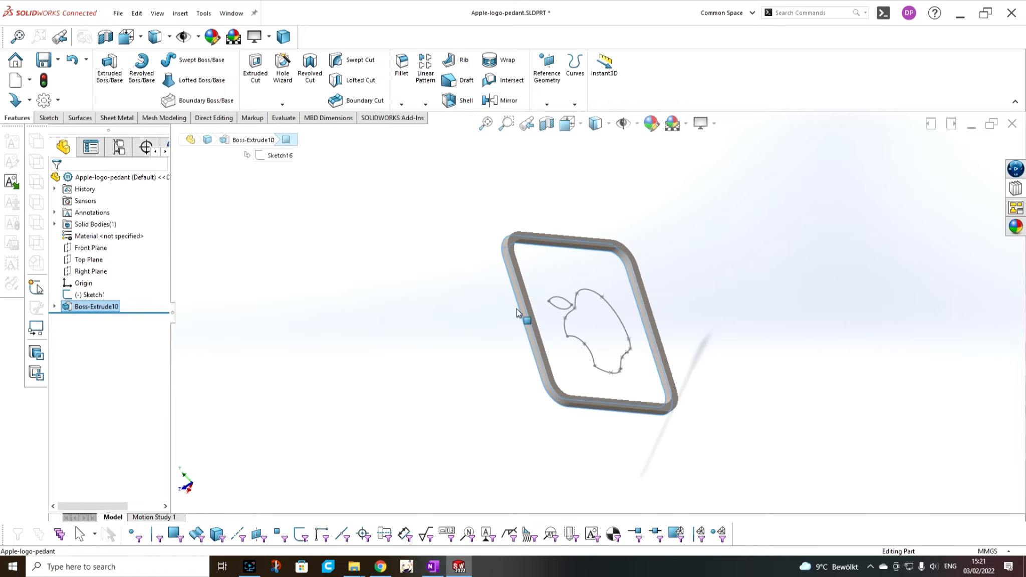
{"action": "mouse_move", "coordinate": [476, 281]}
{"action": "middle_mouse_down"}
{"action": "mouse_move", "coordinate": [584, 268]}
{"action": "mouse_move", "coordinate": [614, 236]}
{"action": "mouse_move", "coordinate": [587, 239]}
{"action": "mouse_move", "coordinate": [604, 239]}
{"action": "middle_mouse_up"}
{"action": "middle_click_drag", "start_coordinate": [654, 293], "coordinate": [689, 271]}
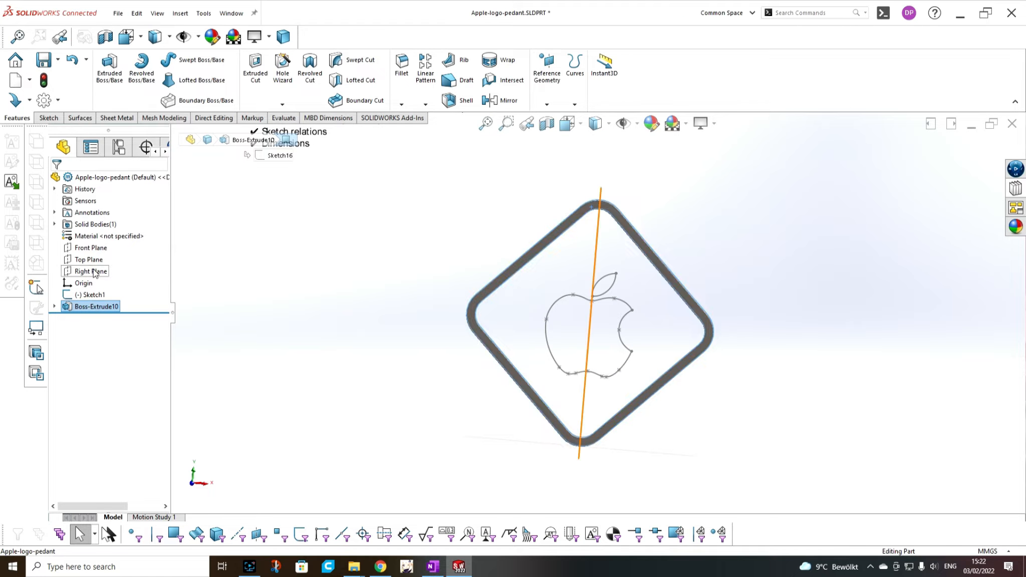
Step: Start a new sketch on the Front Plane
{"action": "left_click", "coordinate": [89, 248]}
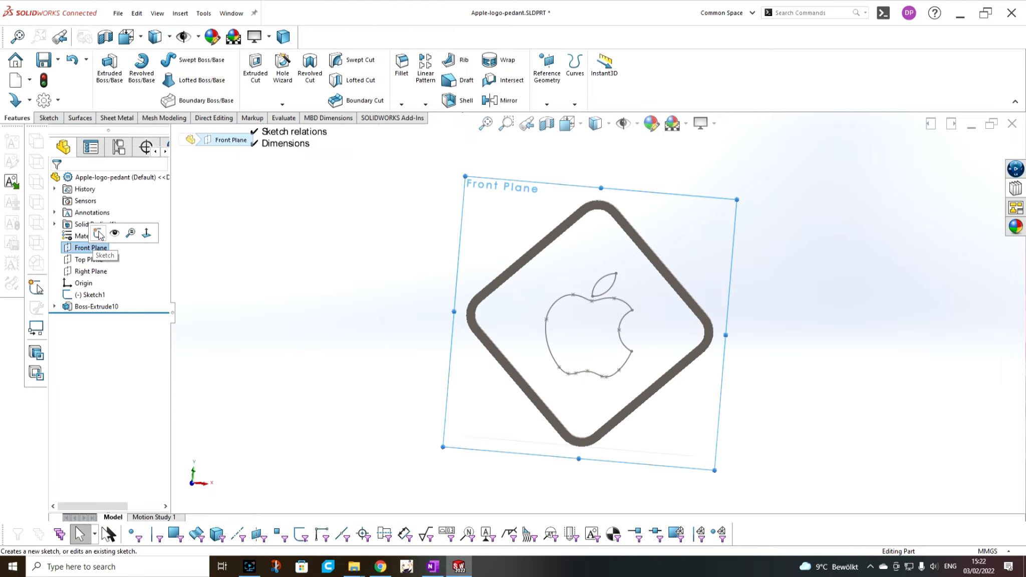
{"action": "left_click", "coordinate": [99, 233]}
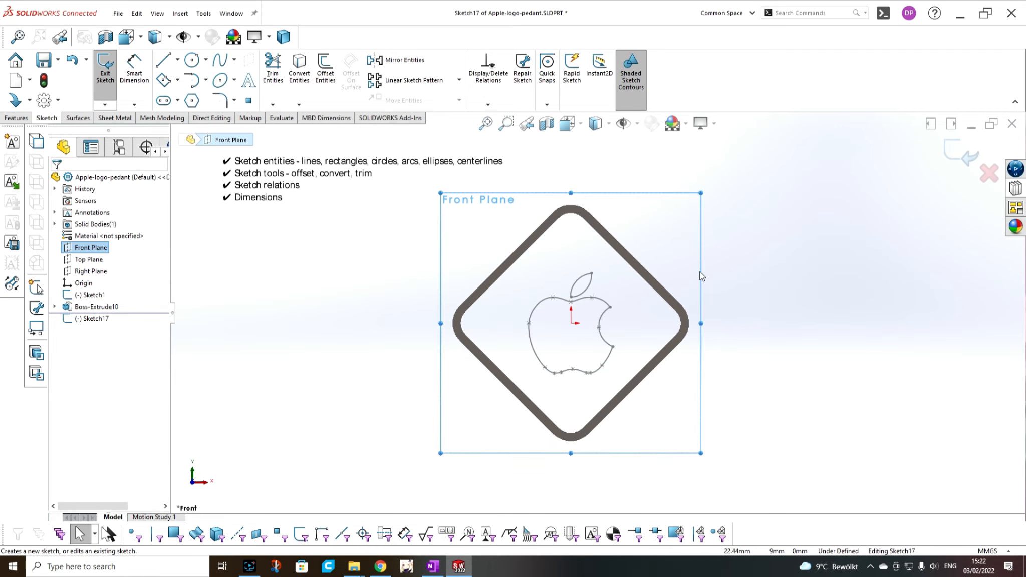
{"action": "scroll", "coordinate": [620, 239], "scroll_direction": "up", "scroll_amount": 1}
{"action": "scroll", "coordinate": [591, 225], "scroll_direction": "down", "scroll_amount": 2}
{"action": "scroll", "coordinate": [565, 226], "scroll_direction": "up", "scroll_amount": 1}
{"action": "scroll", "coordinate": [564, 226], "scroll_direction": "down", "scroll_amount": 1}
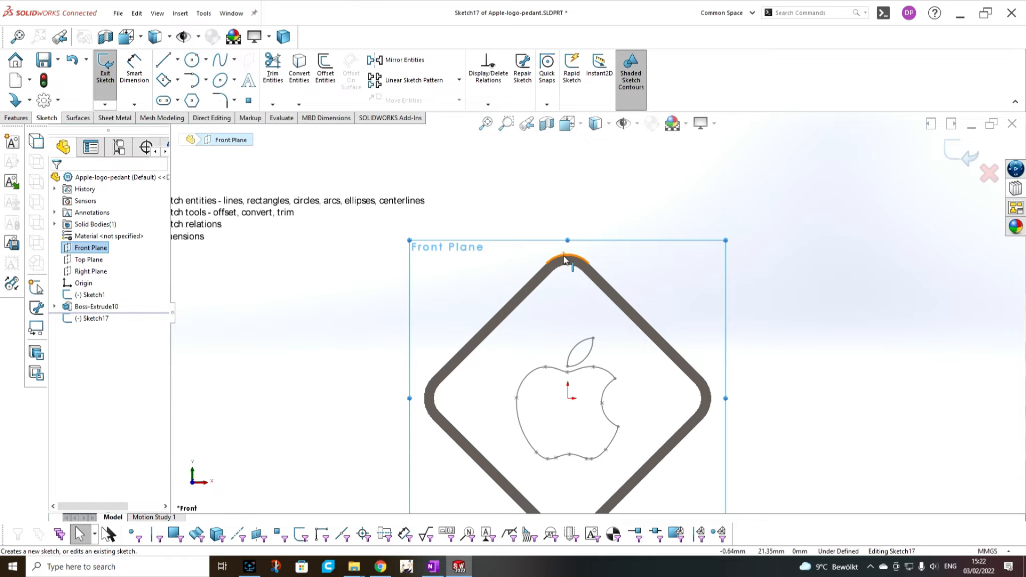
{"action": "scroll", "coordinate": [576, 270], "scroll_direction": "up", "scroll_amount": 1}
{"action": "scroll", "coordinate": [614, 277], "scroll_direction": "down", "scroll_amount": 1}
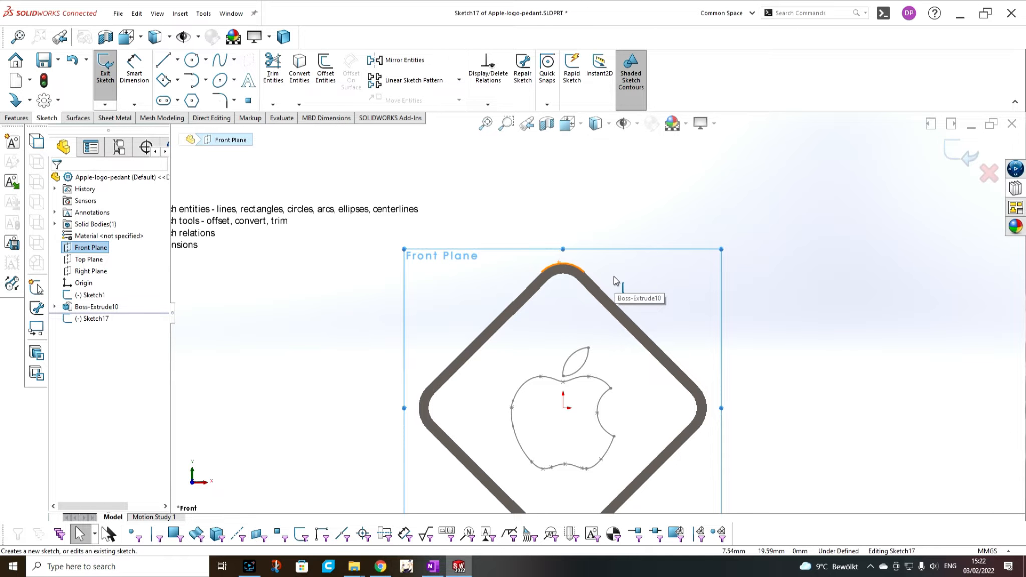
{"action": "scroll", "coordinate": [614, 277], "scroll_direction": "up", "scroll_amount": 1}
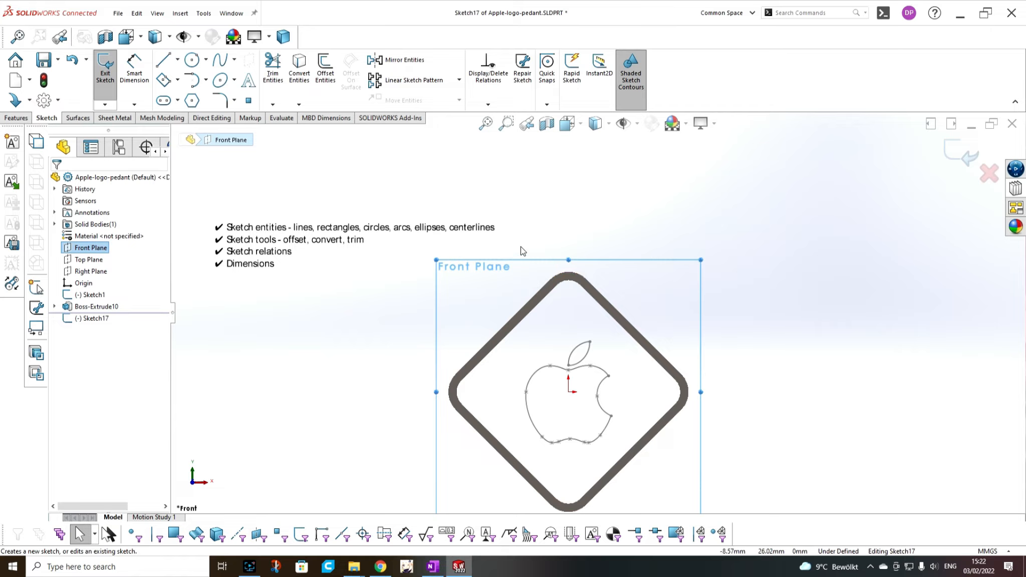
{"action": "scroll", "coordinate": [601, 269], "scroll_direction": "down", "scroll_amount": 1}
{"action": "scroll", "coordinate": [600, 269], "scroll_direction": "up", "scroll_amount": 1}
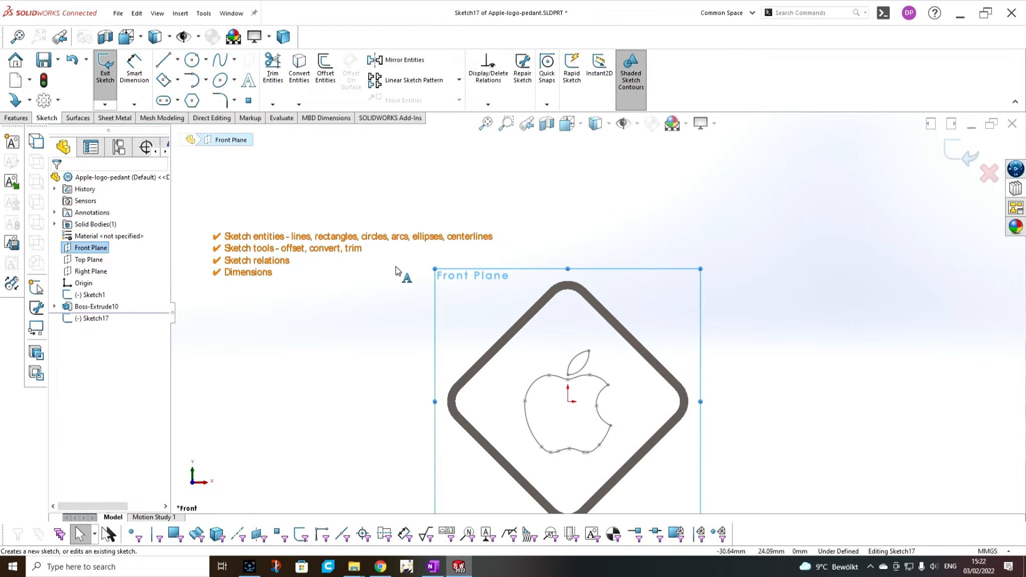
Step: Draw an upright ellipse with a major radius of about 6.4 mm above the frame's top corner
{"action": "left_click", "coordinate": [221, 81]}
{"action": "scroll", "coordinate": [774, 337], "scroll_direction": "down", "scroll_amount": 1}
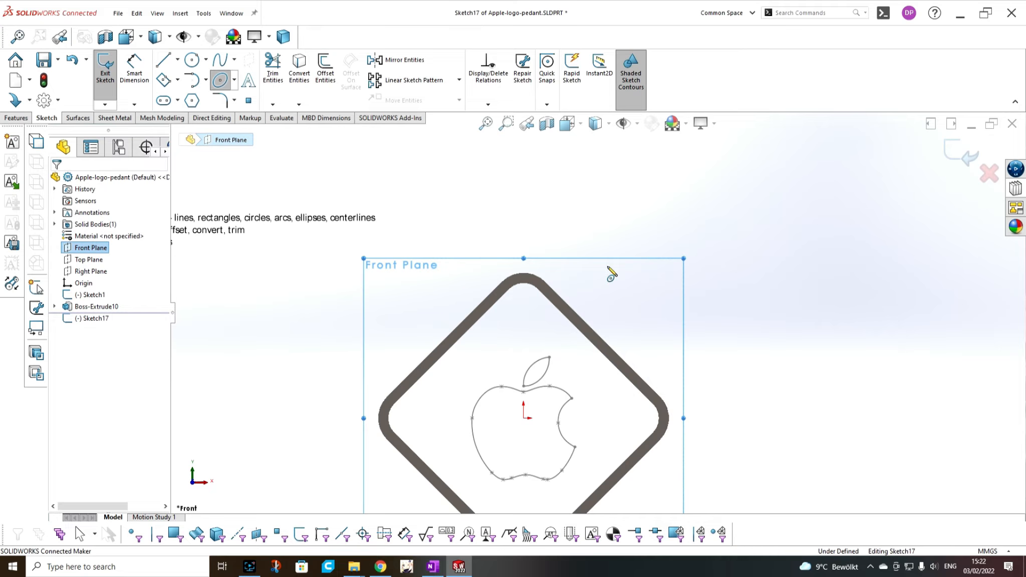
{"action": "left_click", "coordinate": [463, 210]}
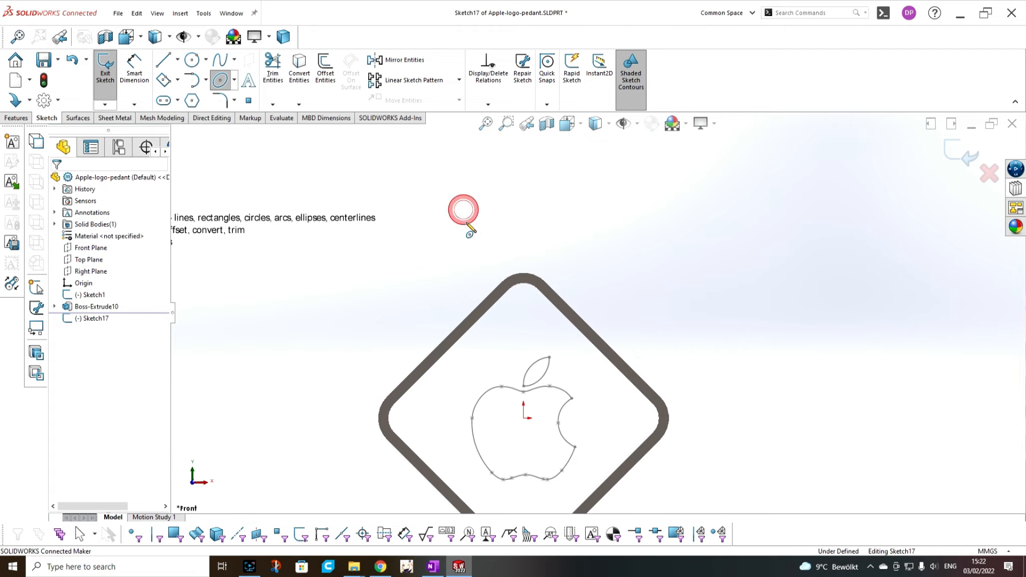
{"action": "left_click", "coordinate": [465, 253]}
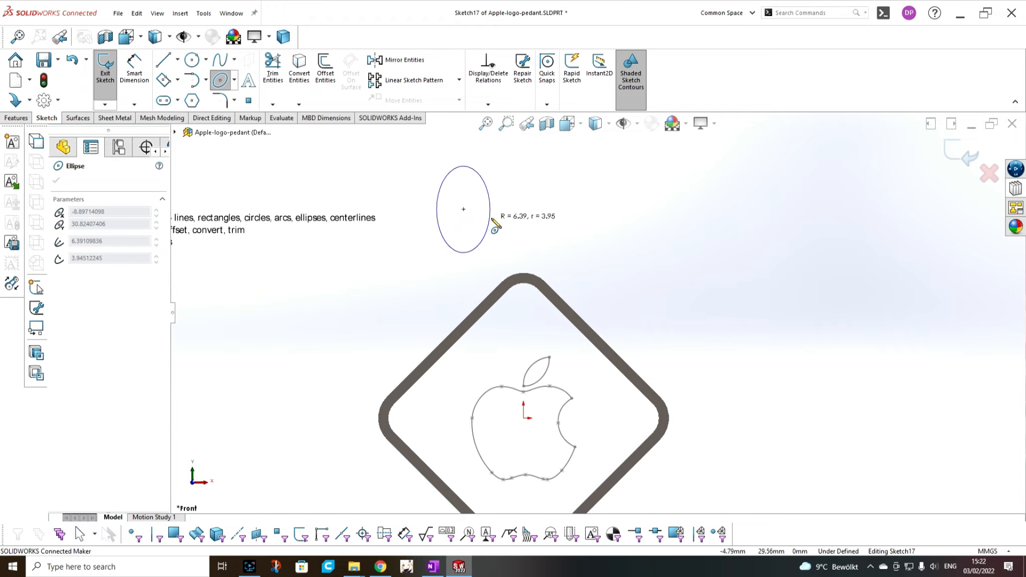
{"action": "left_click", "coordinate": [494, 208]}
{"action": "key", "text": "Escape"}
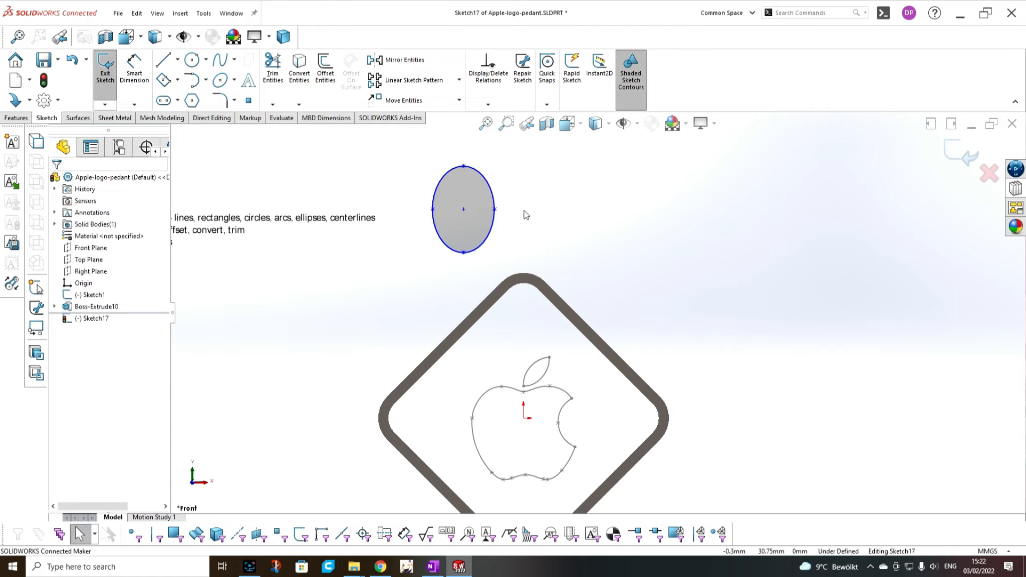
Step: Make the ellipse tangent to the outer arc of the frame's top corner and stretch it into a wider shape
{"action": "left_click", "coordinate": [465, 252]}
{"action": "left_click", "coordinate": [529, 274], "text": "ctrl"}
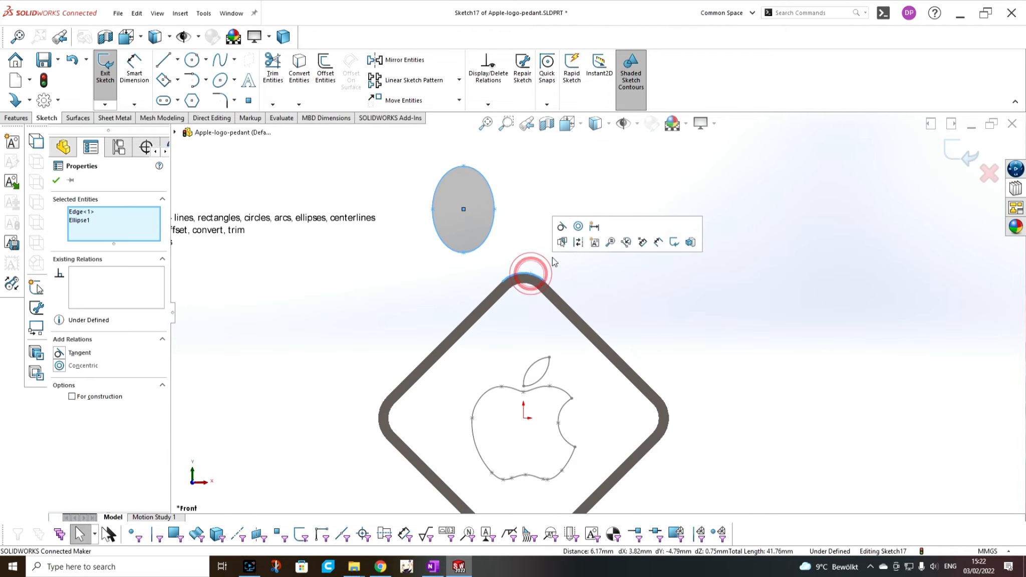
{"action": "left_click", "coordinate": [561, 227]}
{"action": "left_click", "coordinate": [596, 296]}
{"action": "left_click_drag", "start_coordinate": [487, 239], "coordinate": [483, 217]}
{"action": "mouse_move", "coordinate": [490, 287]}
{"action": "left_mouse_down"}
{"action": "mouse_move", "coordinate": [501, 273]}
{"action": "mouse_move", "coordinate": [522, 280]}
{"action": "mouse_move", "coordinate": [502, 273]}
{"action": "left_mouse_up"}
{"action": "left_click", "coordinate": [698, 313]}
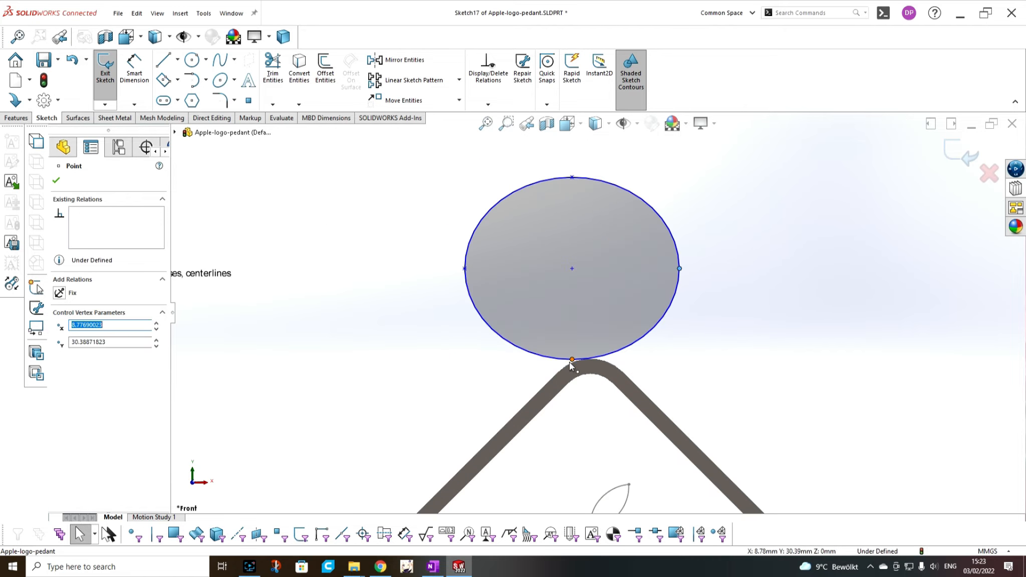
Step: Align the ellipse's bottom point and centre with the sketch origin using a Vertical relation
{"action": "left_click", "coordinate": [571, 360]}
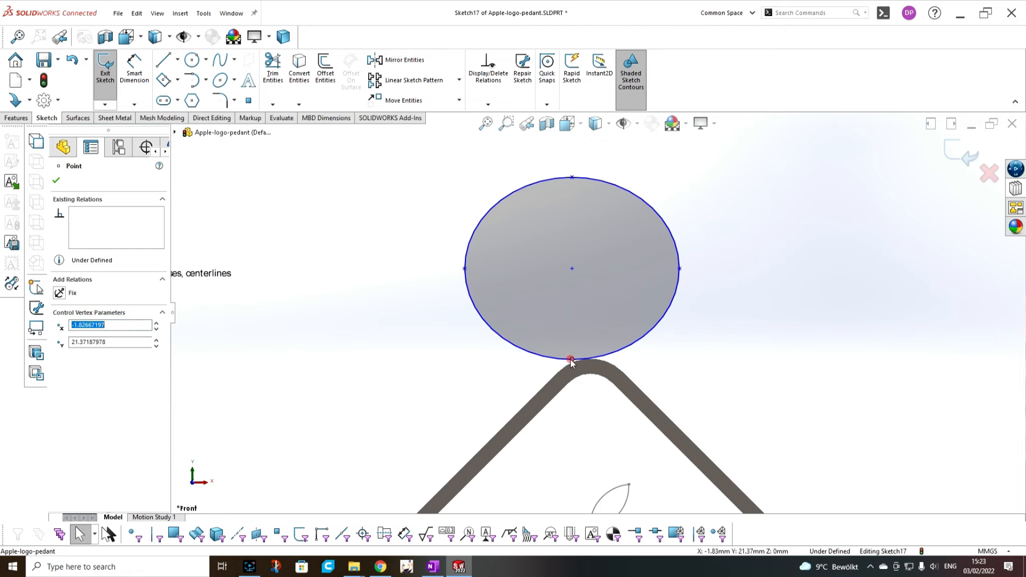
{"action": "left_click", "coordinate": [572, 268], "text": "ctrl"}
{"action": "scroll", "coordinate": [597, 312], "scroll_direction": "up", "scroll_amount": 3}
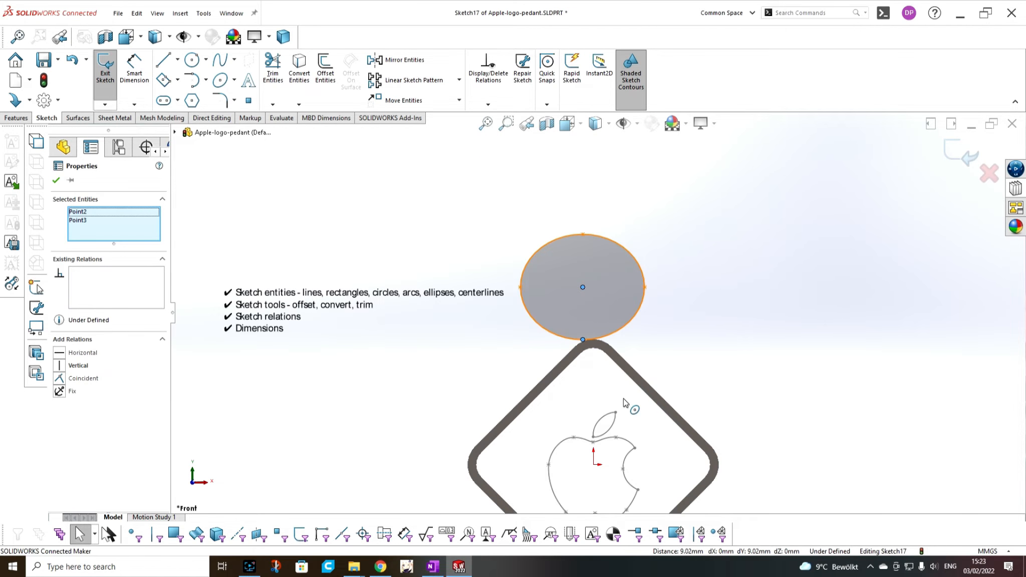
{"action": "left_click", "coordinate": [593, 465], "text": "ctrl"}
{"action": "left_click", "coordinate": [639, 418]}
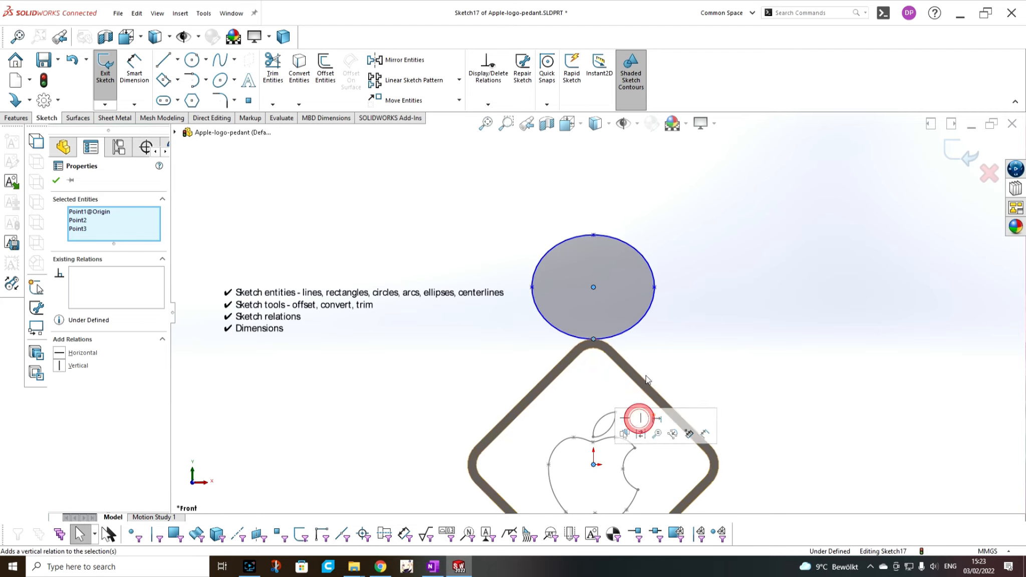
{"action": "left_click", "coordinate": [708, 254]}
Step: Add a Vertical relation between the ellipse's top point and centre, and narrow the ellipse to about 13.4 mm wide
{"action": "left_click", "coordinate": [593, 234]}
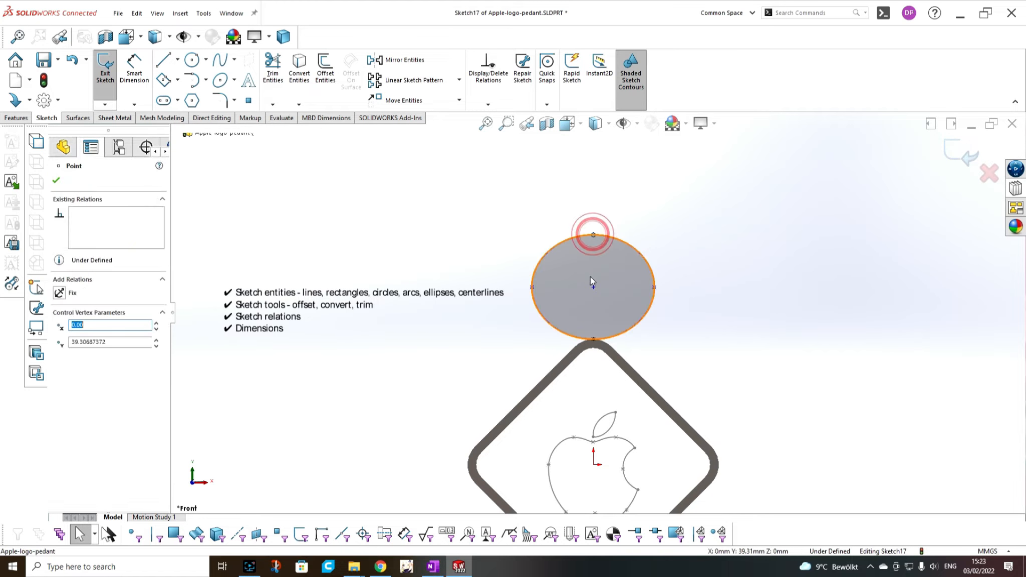
{"action": "left_click", "coordinate": [593, 287], "text": "ctrl"}
{"action": "left_click", "coordinate": [644, 242]}
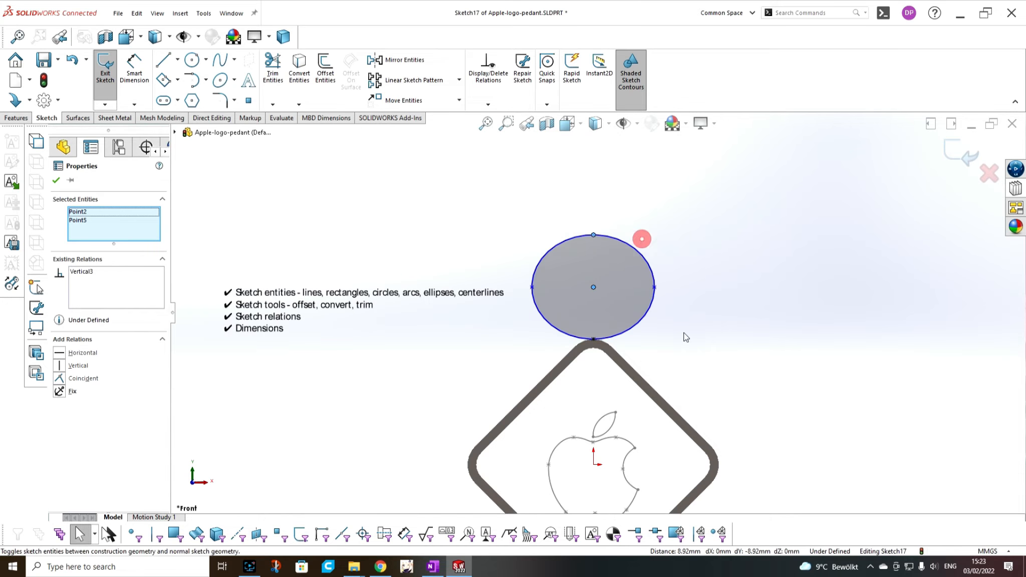
{"action": "left_click", "coordinate": [679, 331]}
{"action": "scroll", "coordinate": [607, 274], "scroll_direction": "up", "scroll_amount": 2}
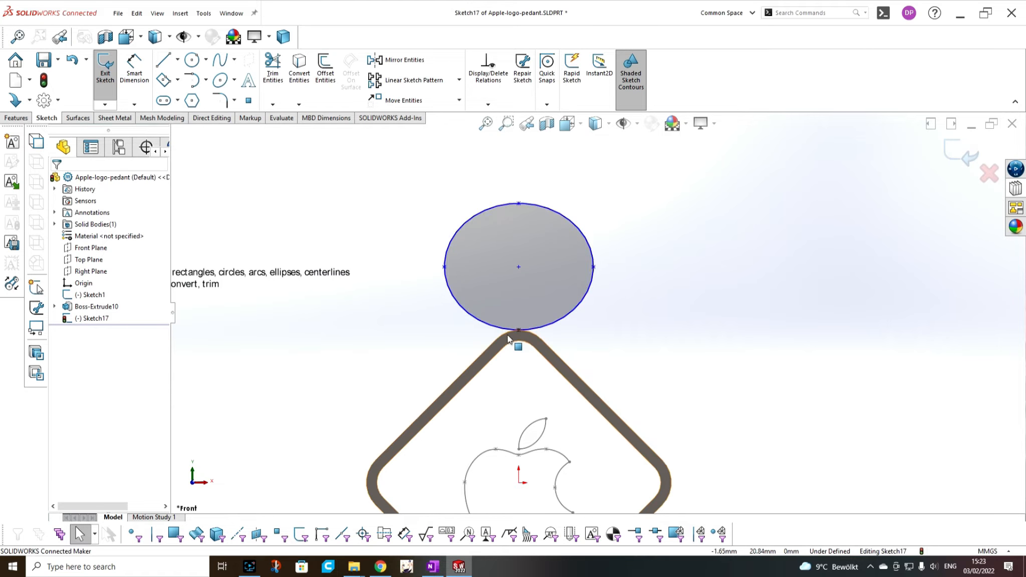
{"action": "left_click_drag", "start_coordinate": [445, 266], "coordinate": [471, 265]}
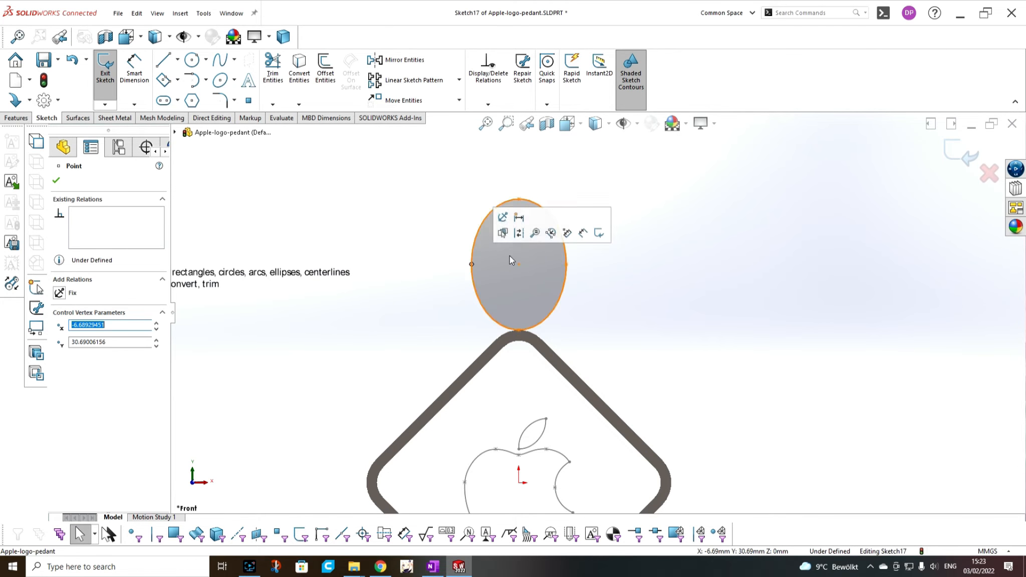
{"action": "left_click", "coordinate": [694, 354]}
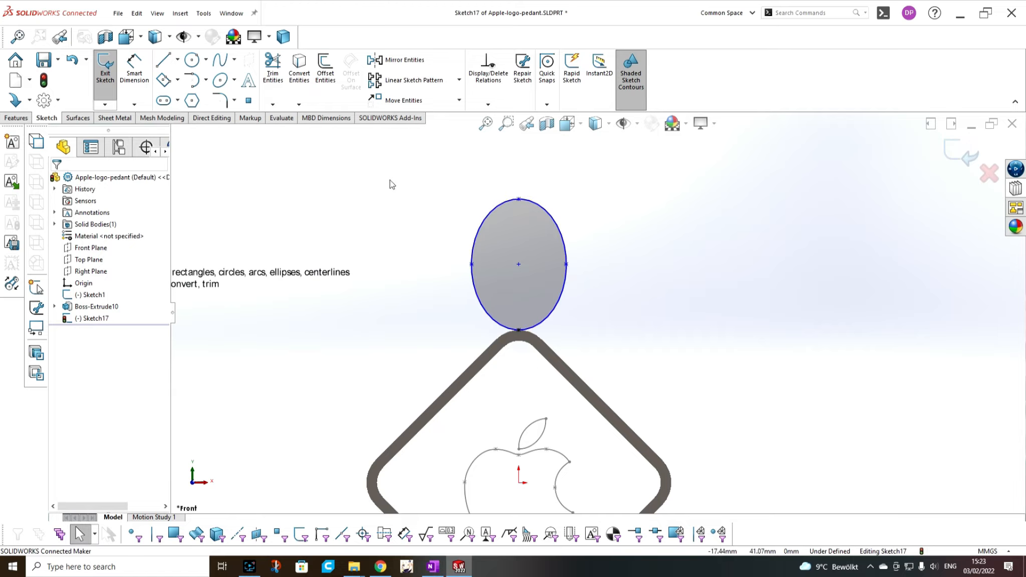
Step: Dimension the ellipse's height between its top and bottom points to 4 mm
{"action": "left_click", "coordinate": [135, 65]}
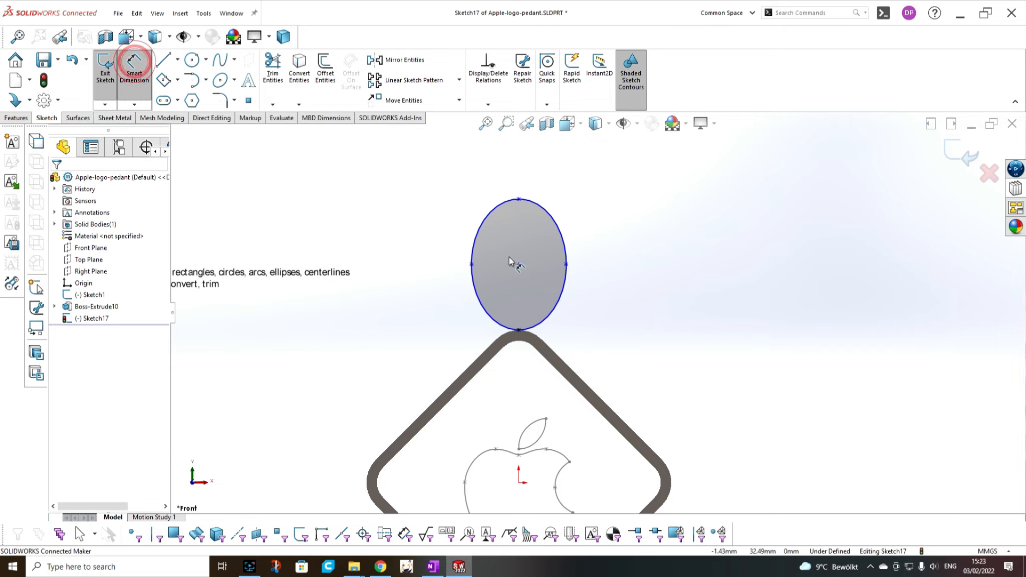
{"action": "left_click", "coordinate": [519, 330]}
{"action": "left_click", "coordinate": [520, 199]}
{"action": "left_click", "coordinate": [600, 263]}
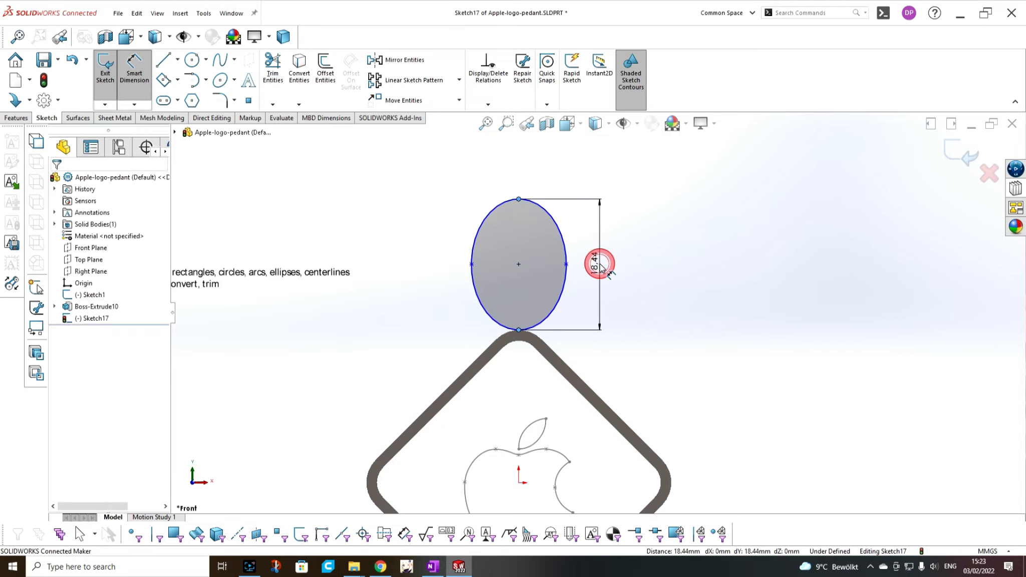
{"action": "type", "text": "4"}
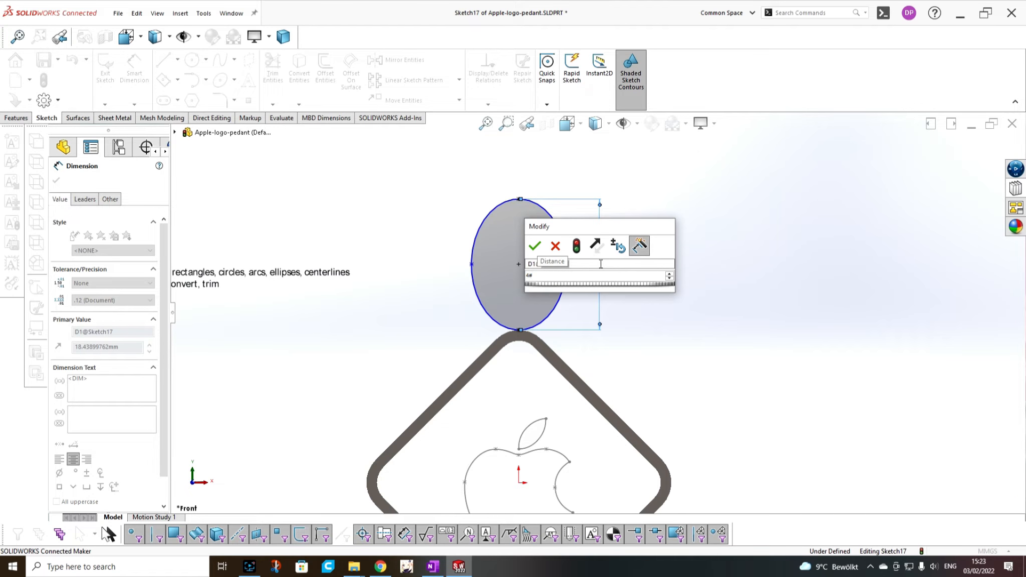
{"action": "key", "text": "Return"}
{"action": "scroll", "coordinate": [553, 319], "scroll_direction": "down", "scroll_amount": 2}
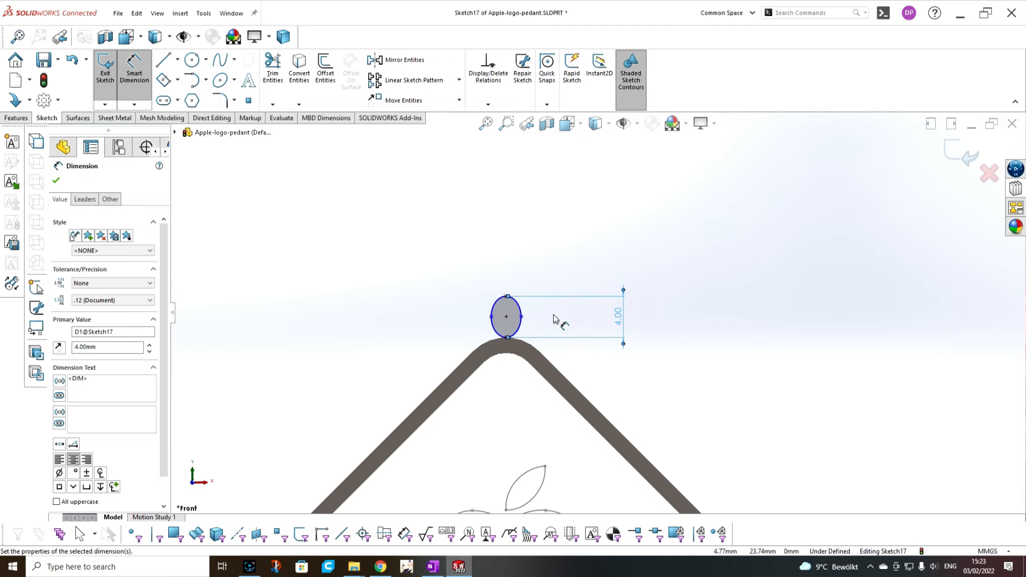
Step: Dimension the ellipse's width between its two side points to 3 mm
{"action": "left_click", "coordinate": [491, 317]}
{"action": "left_click", "coordinate": [521, 317]}
{"action": "left_click", "coordinate": [552, 257]}
{"action": "type", "text": "3"}
{"action": "key", "text": "Return"}
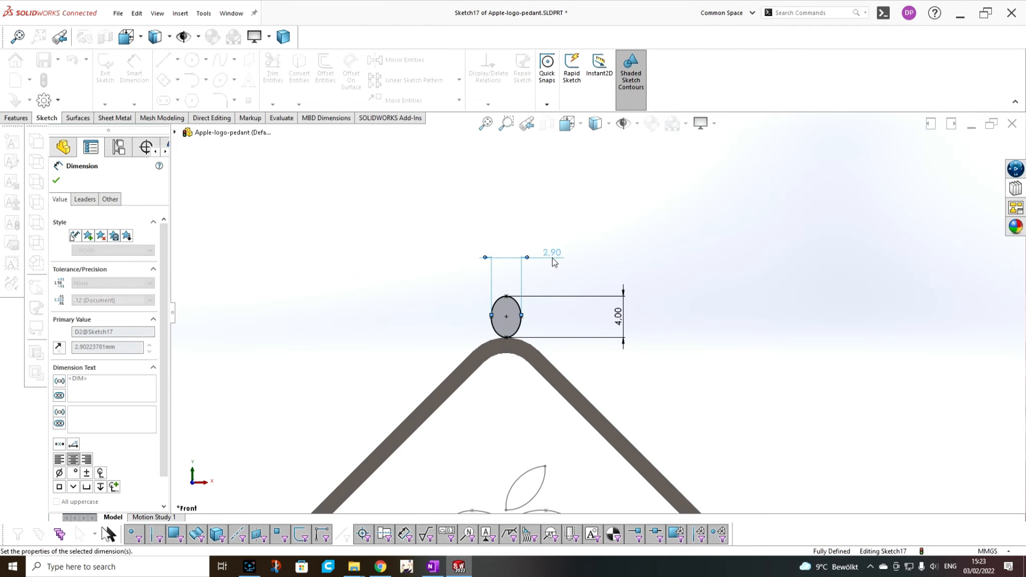
{"action": "left_click", "coordinate": [745, 437]}
{"action": "scroll", "coordinate": [648, 394], "scroll_direction": "up", "scroll_amount": 2}
{"action": "scroll", "coordinate": [602, 370], "scroll_direction": "down", "scroll_amount": 4}
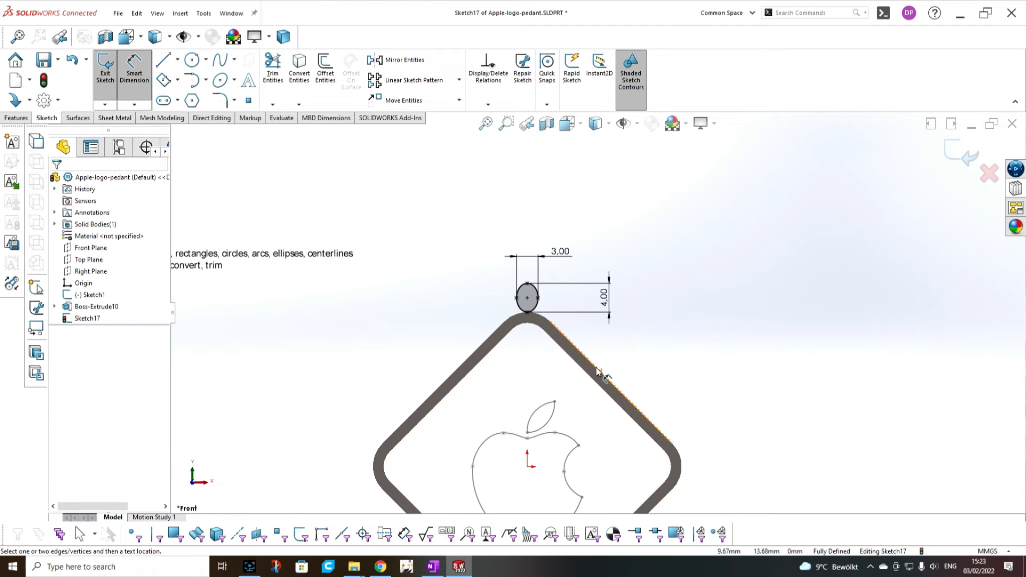
{"action": "key", "text": "Escape"}
Step: Offset the ellipse outward by 1 mm with a driving dimension to form the hanging loop's outline
{"action": "scroll", "coordinate": [591, 308], "scroll_direction": "up", "scroll_amount": 1}
{"action": "scroll", "coordinate": [558, 312], "scroll_direction": "down", "scroll_amount": 1}
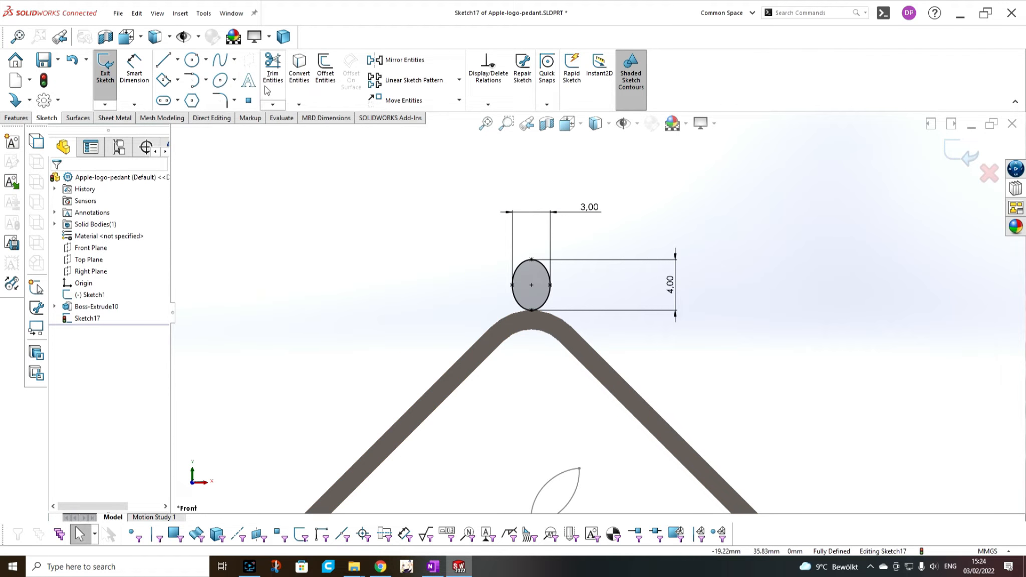
{"action": "left_click", "coordinate": [318, 70]}
{"action": "left_click", "coordinate": [515, 269]}
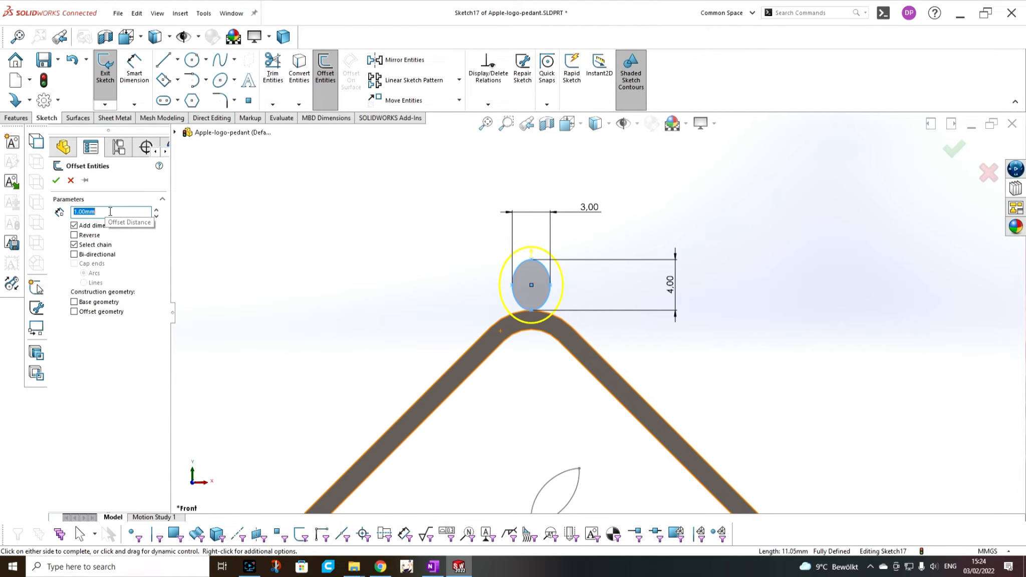
{"action": "left_click", "coordinate": [74, 235]}
{"action": "left_click", "coordinate": [74, 235]}
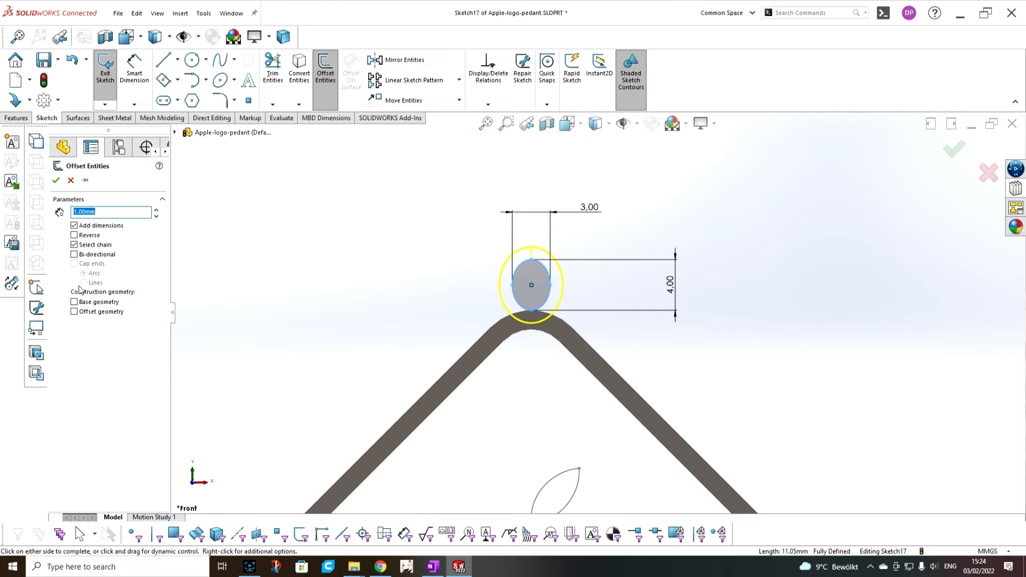
{"action": "left_click", "coordinate": [57, 182]}
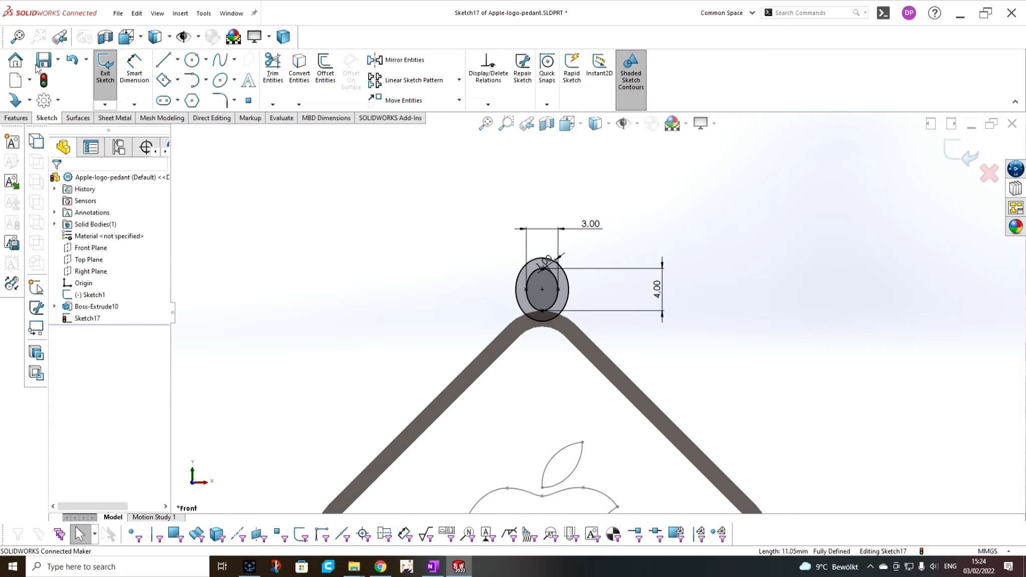
Step: Extrude the loop profile as a boss with the Mid Plane end condition and a depth of 1 mm
{"action": "left_click", "coordinate": [24, 122]}
{"action": "left_click", "coordinate": [109, 64]}
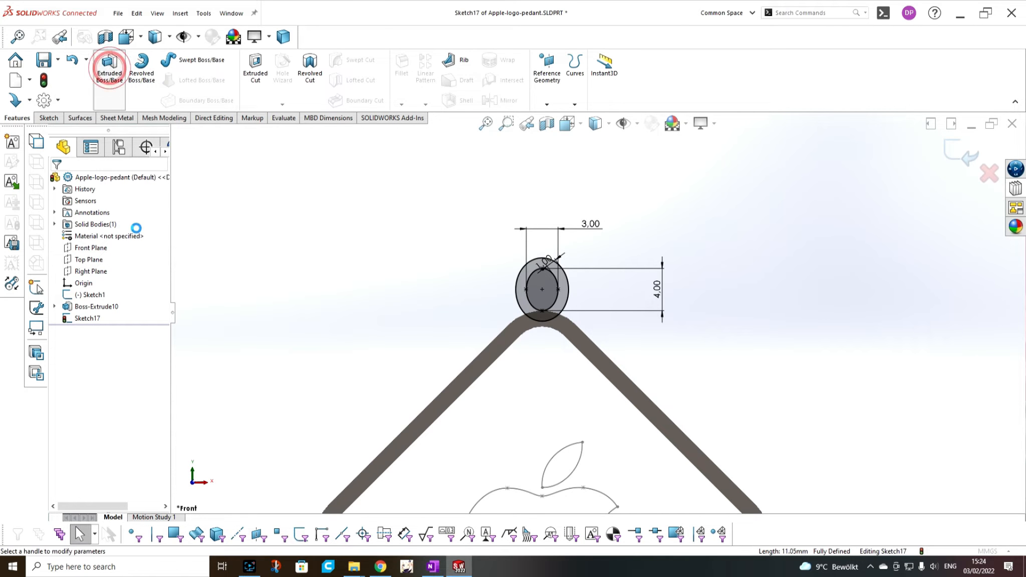
{"action": "type", "text": "1"}
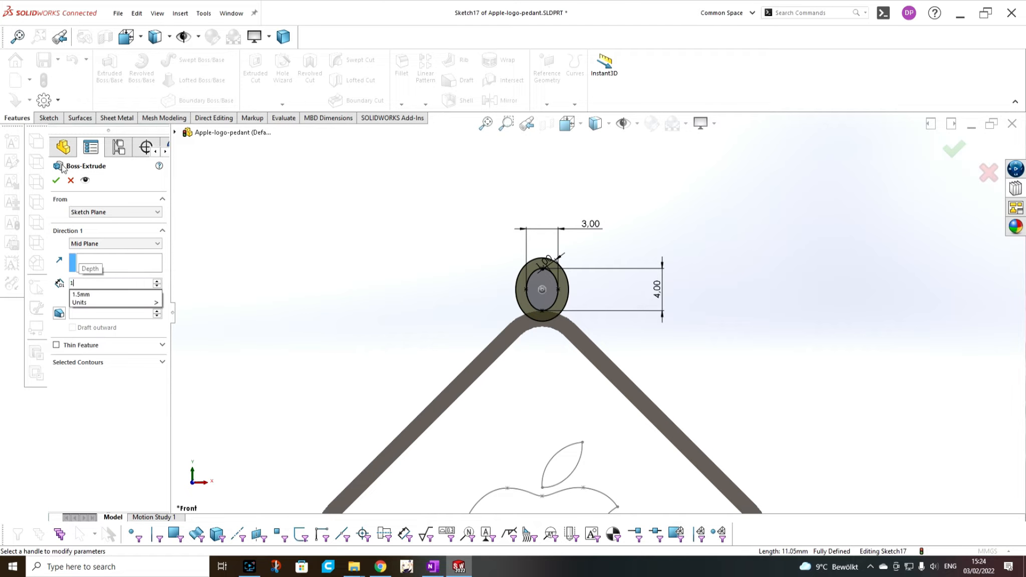
{"action": "left_click", "coordinate": [56, 181]}
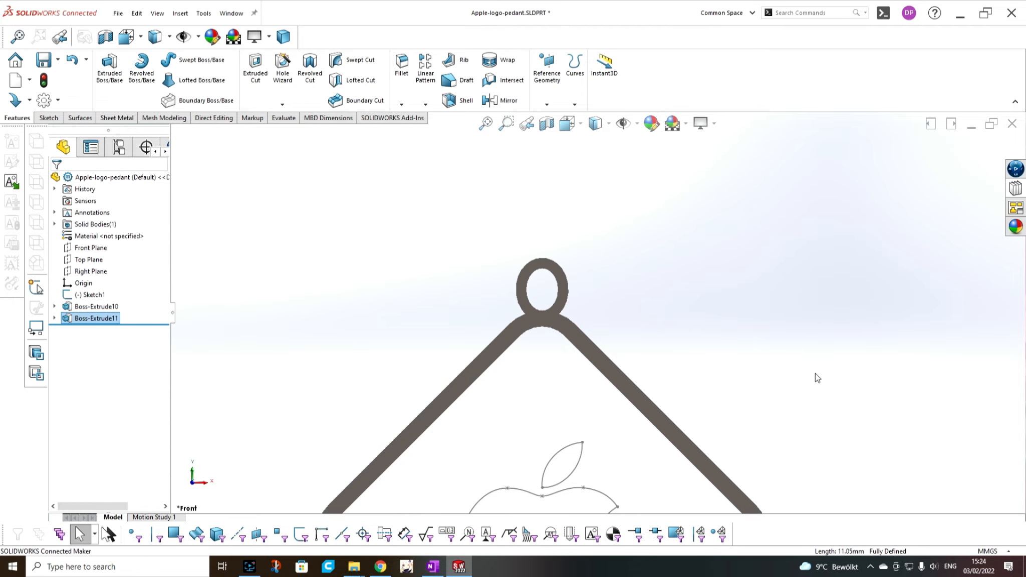
{"action": "scroll", "coordinate": [812, 371], "scroll_direction": "up", "scroll_amount": 3}
{"action": "scroll", "coordinate": [651, 385], "scroll_direction": "up", "scroll_amount": 2}
{"action": "scroll", "coordinate": [651, 385], "scroll_direction": "down", "scroll_amount": 2}
{"action": "scroll", "coordinate": [582, 336], "scroll_direction": "down", "scroll_amount": 1}
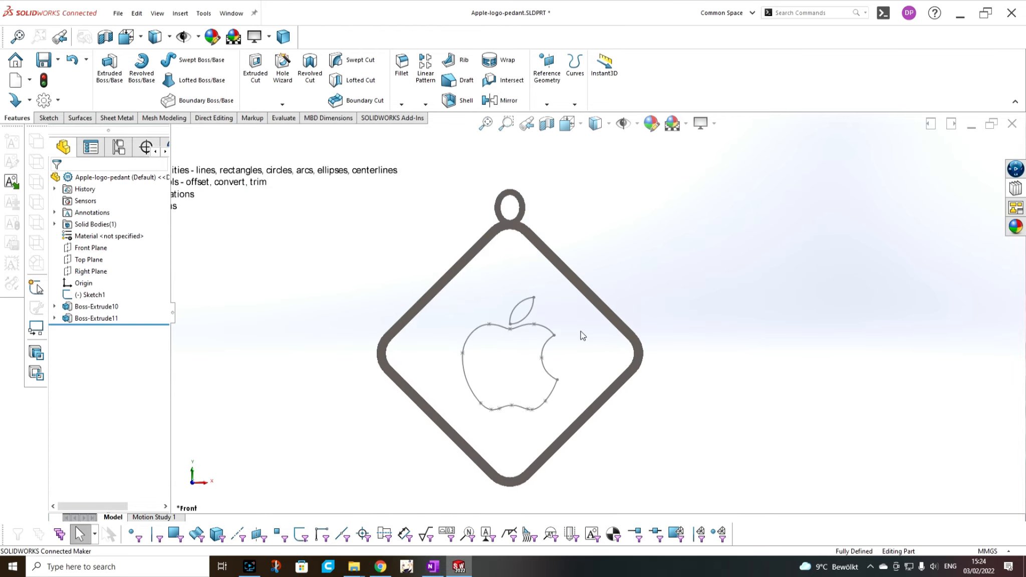
Step: Start another sketch on the Front Plane
{"action": "left_click", "coordinate": [88, 259]}
{"action": "left_click", "coordinate": [88, 247]}
{"action": "left_click", "coordinate": [89, 235]}
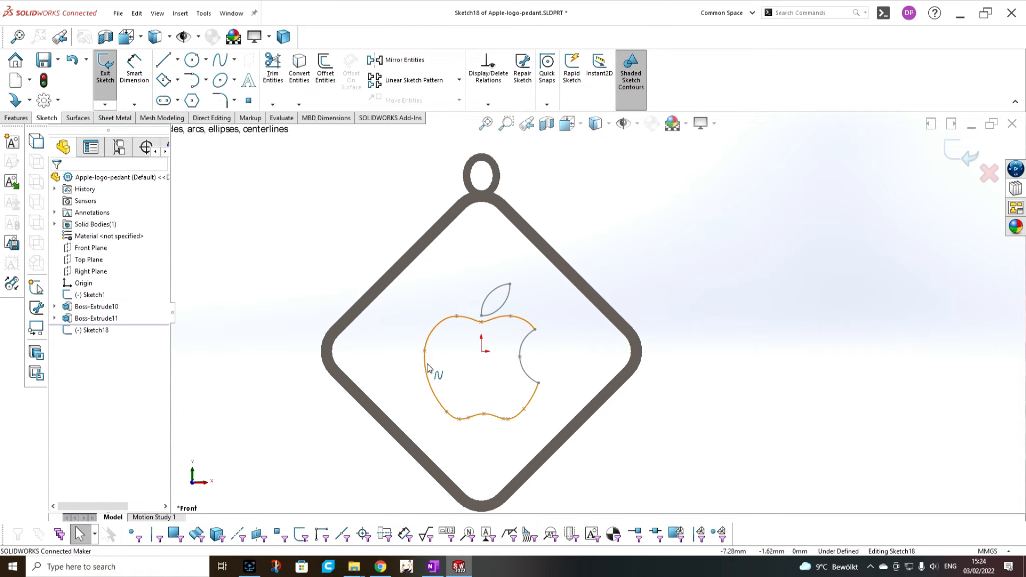
Step: Draw a circle centred on the origin around the apple logo, reaching roughly to the diamond frame's inner edges
{"action": "left_click", "coordinate": [193, 61]}
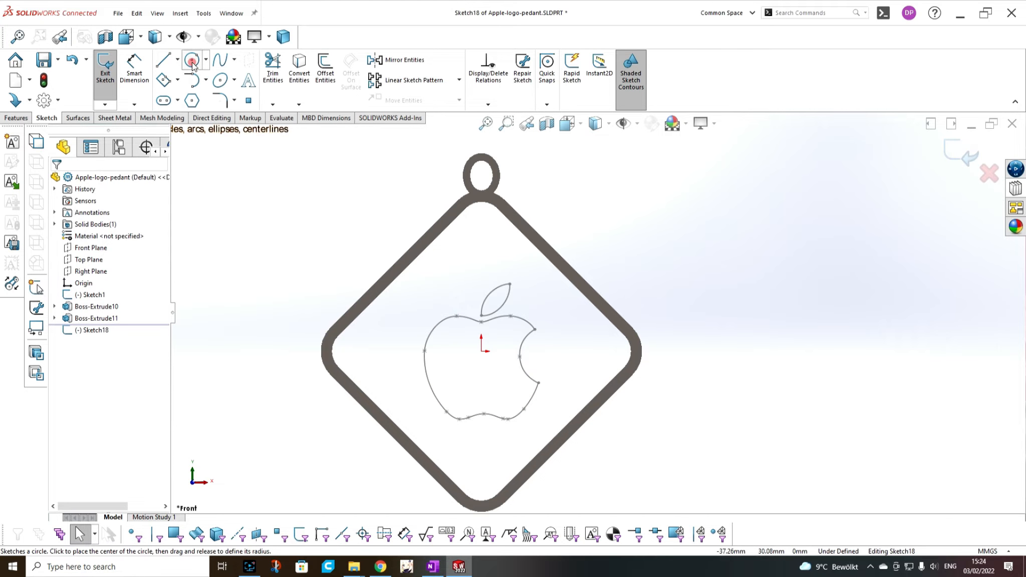
{"action": "left_click", "coordinate": [481, 351]}
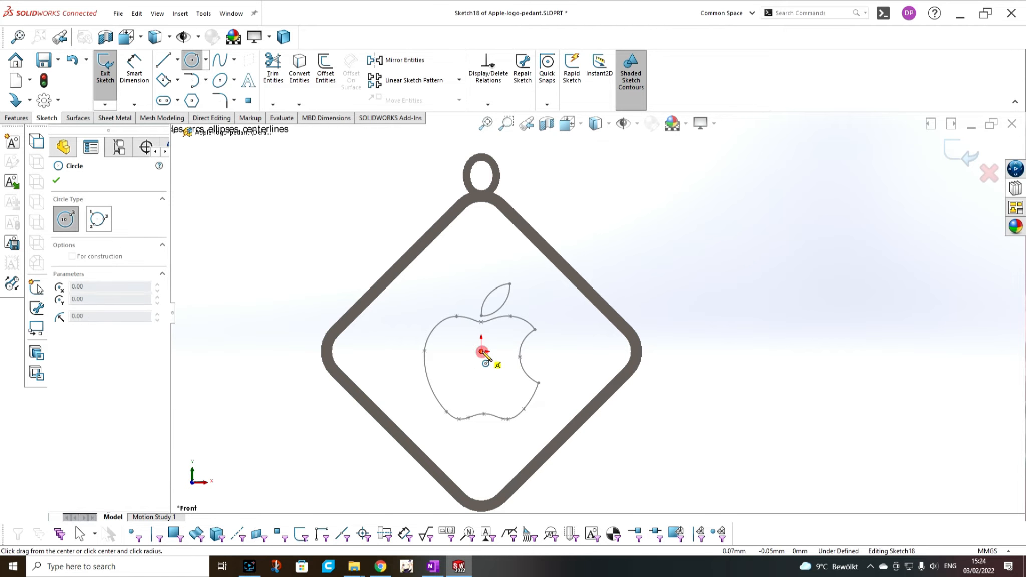
{"action": "left_click", "coordinate": [404, 274]}
{"action": "key", "text": "Escape"}
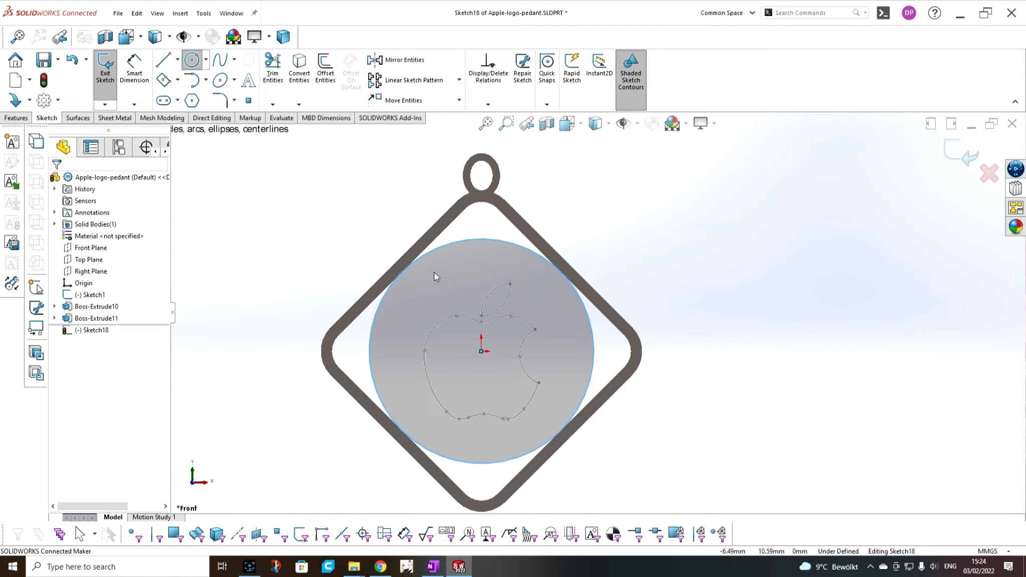
Step: Make the circle tangent to the upper-left straight edge of the diamond frame
{"action": "left_click", "coordinate": [427, 248], "text": "ctrl"}
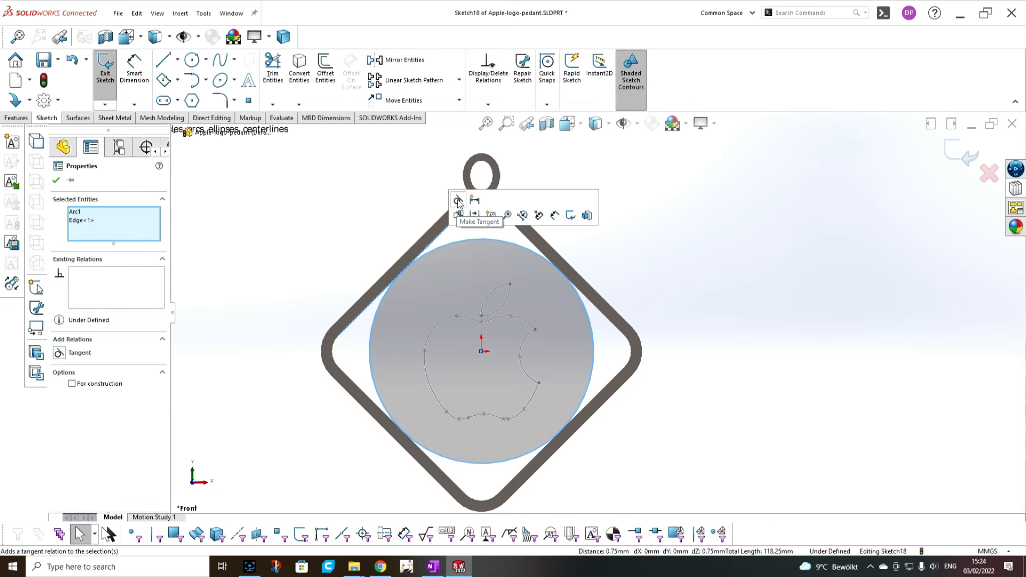
{"action": "left_click", "coordinate": [457, 200]}
{"action": "left_click", "coordinate": [726, 295]}
{"action": "scroll", "coordinate": [655, 367], "scroll_direction": "up", "scroll_amount": 1}
{"action": "scroll", "coordinate": [630, 366], "scroll_direction": "down", "scroll_amount": 1}
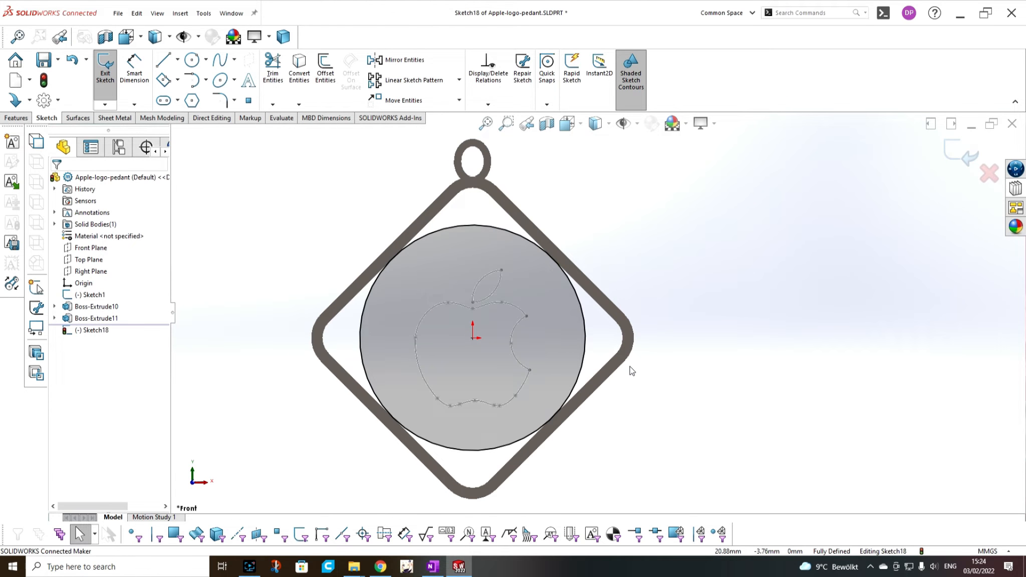
Step: Convert the apple body and leaf outlines of the logo sketch into the current sketch as two chains, with Select chain enabled
{"action": "left_click", "coordinate": [295, 90]}
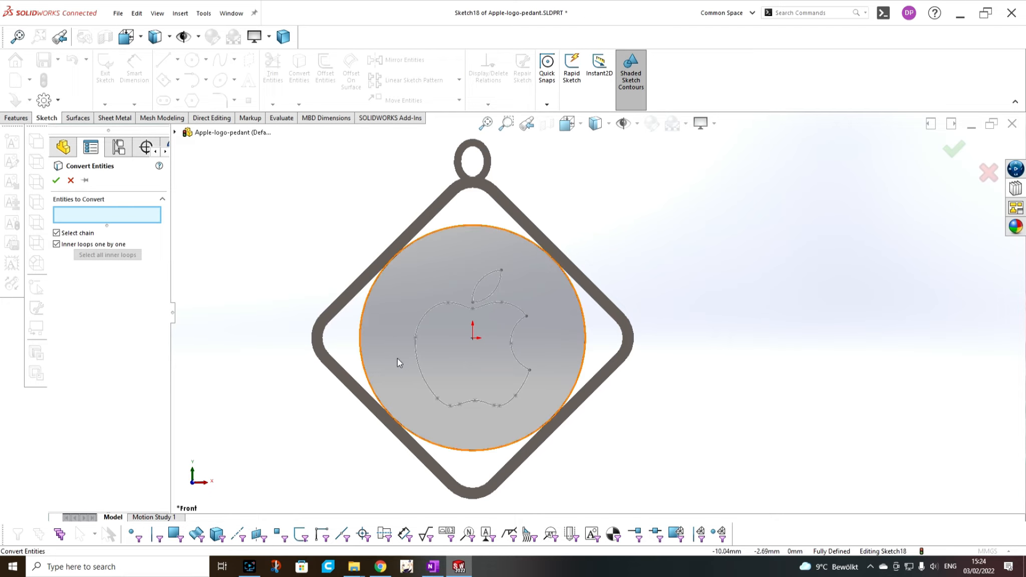
{"action": "left_click", "coordinate": [57, 233]}
{"action": "left_click", "coordinate": [460, 304]}
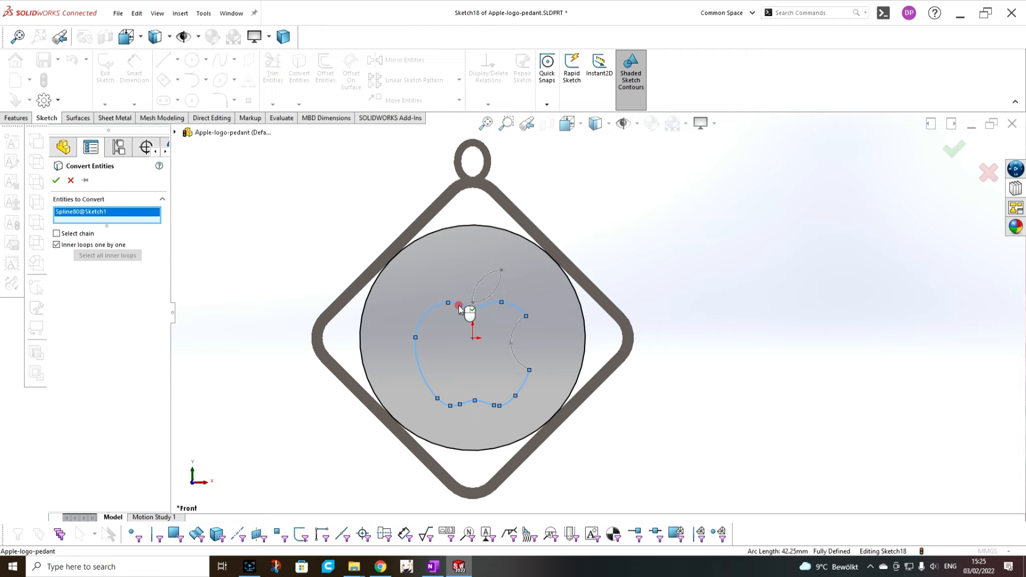
{"action": "left_click", "coordinate": [518, 322]}
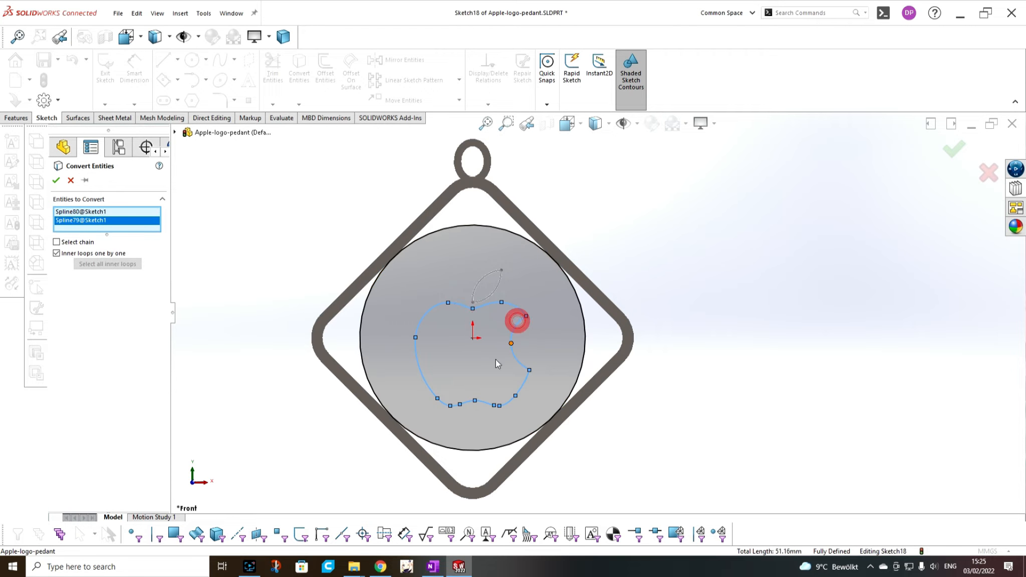
{"action": "right_click", "coordinate": [106, 223]}
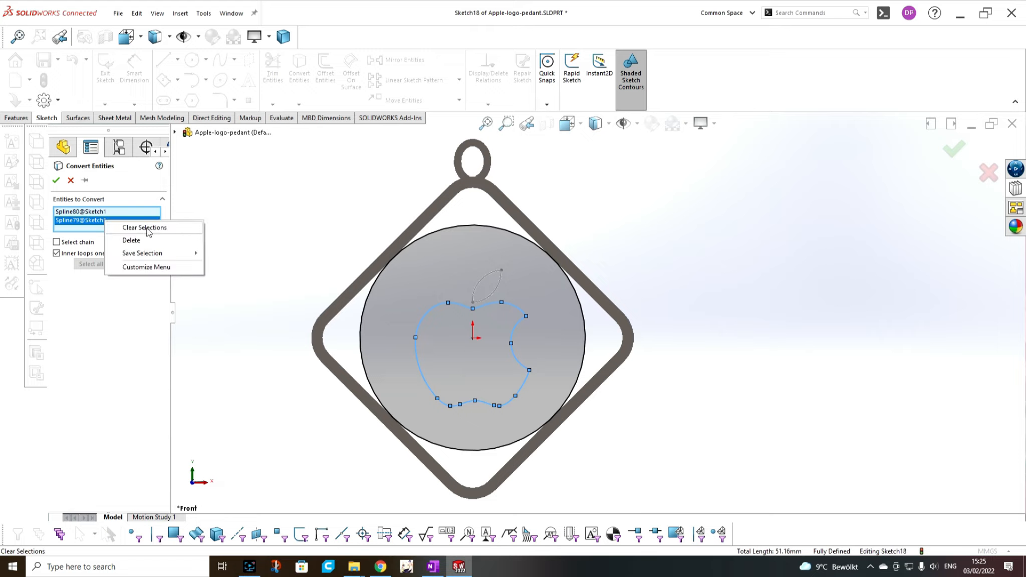
{"action": "left_click", "coordinate": [145, 228]}
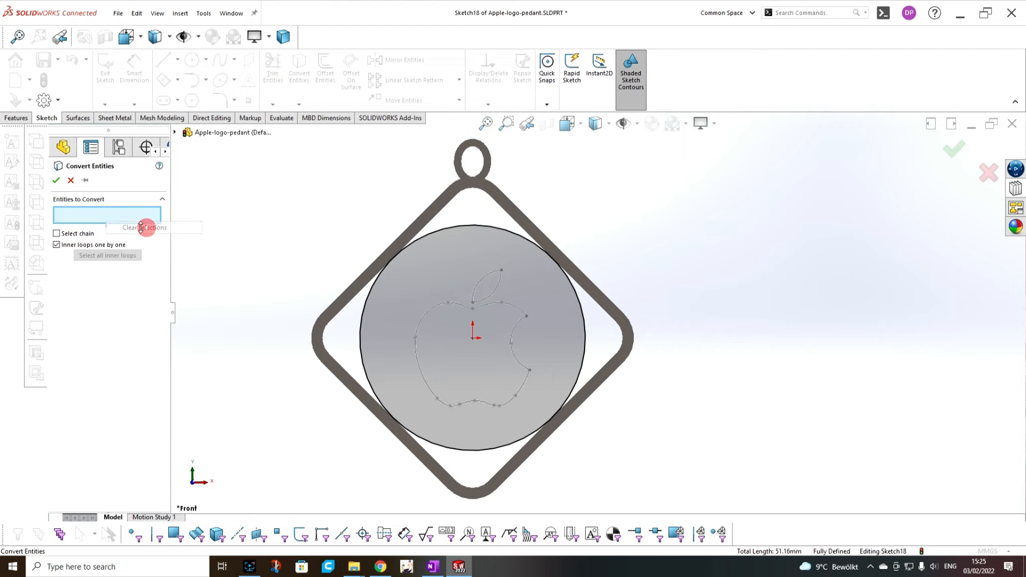
{"action": "left_click", "coordinate": [57, 233]}
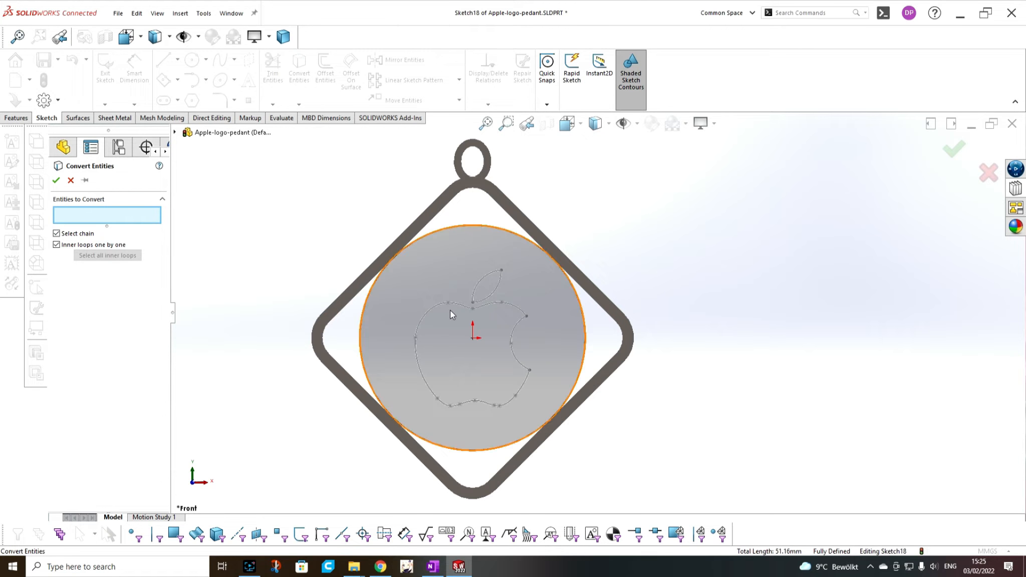
{"action": "left_click", "coordinate": [465, 306]}
{"action": "left_click", "coordinate": [495, 289]}
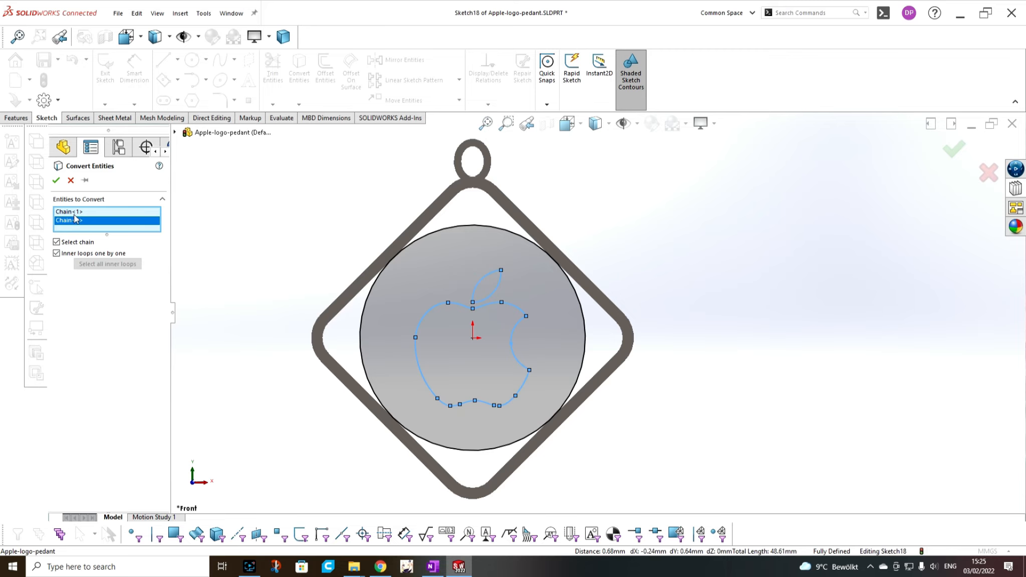
{"action": "left_click", "coordinate": [56, 181]}
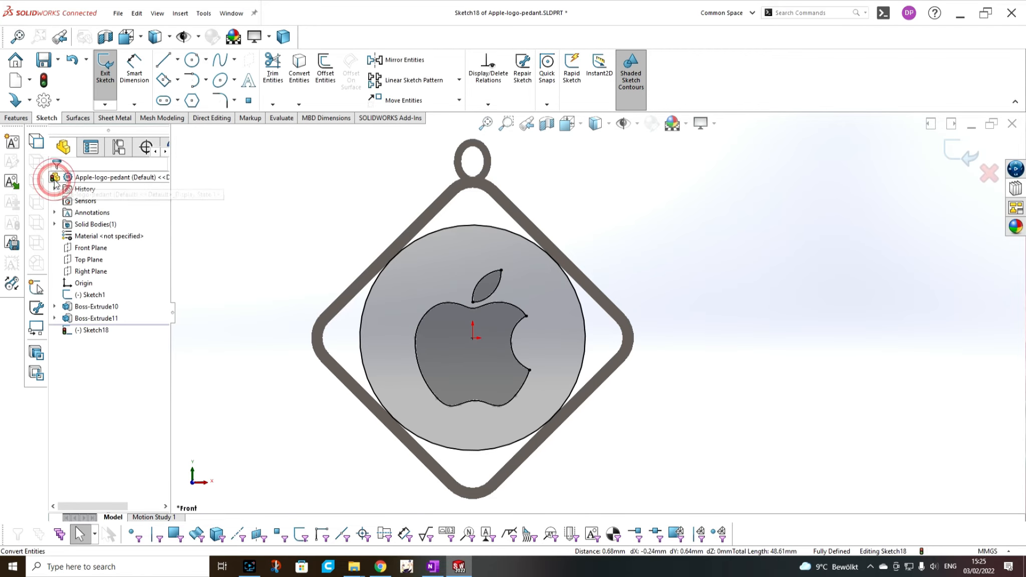
Step: Extrude the disc around the logo cut-out as a merged boss with the Mid Plane end condition and a depth of 1 mm
{"action": "left_click", "coordinate": [699, 294]}
{"action": "left_click", "coordinate": [17, 118]}
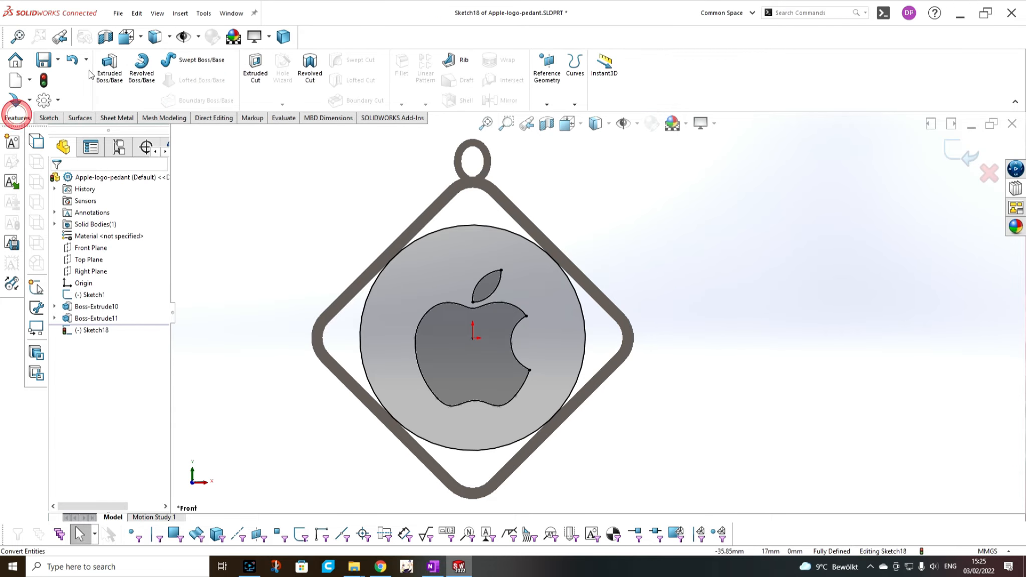
{"action": "left_click", "coordinate": [109, 68]}
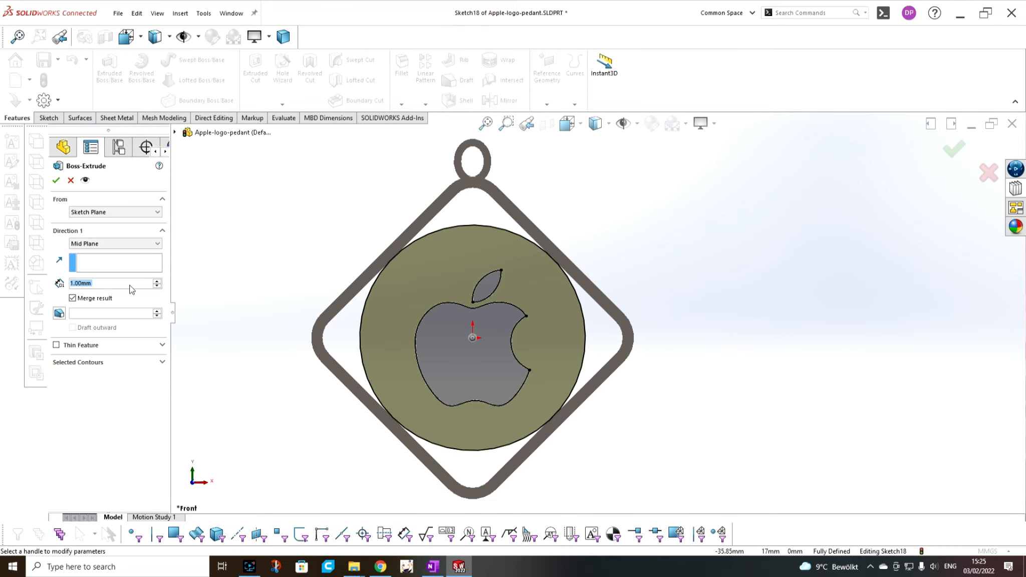
{"action": "left_click", "coordinate": [56, 180]}
{"action": "left_click", "coordinate": [661, 272]}
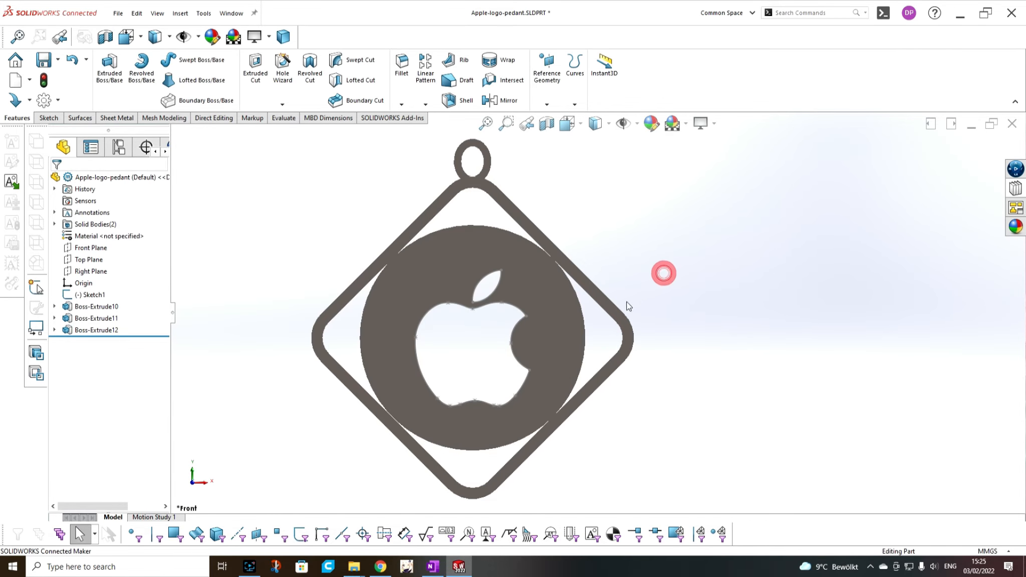
Step: Hide the original apple logo sketch, Sketch1
{"action": "scroll", "coordinate": [616, 373], "scroll_direction": "up", "scroll_amount": 2}
{"action": "scroll", "coordinate": [616, 373], "scroll_direction": "down", "scroll_amount": 1}
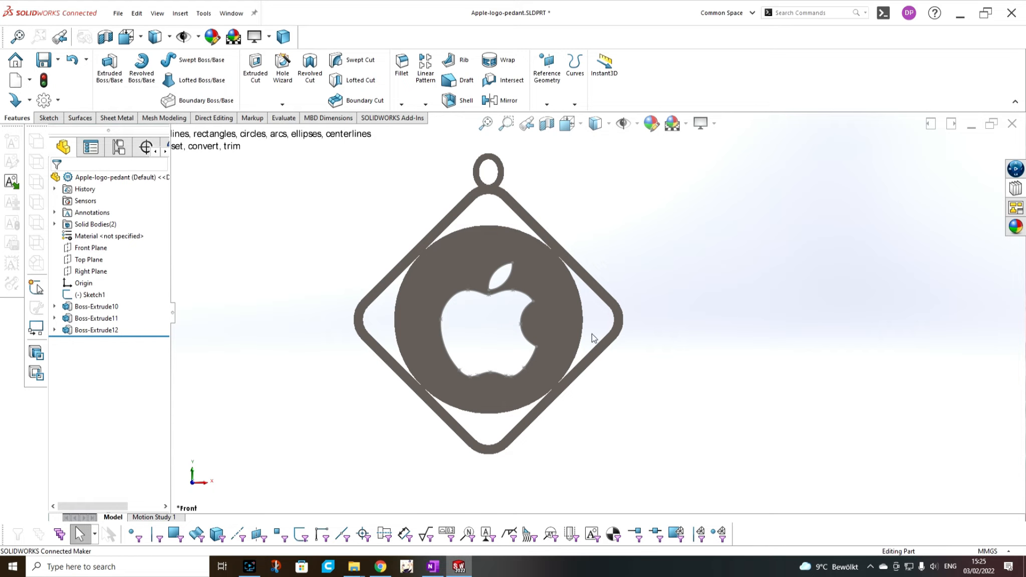
{"action": "left_click", "coordinate": [87, 294]}
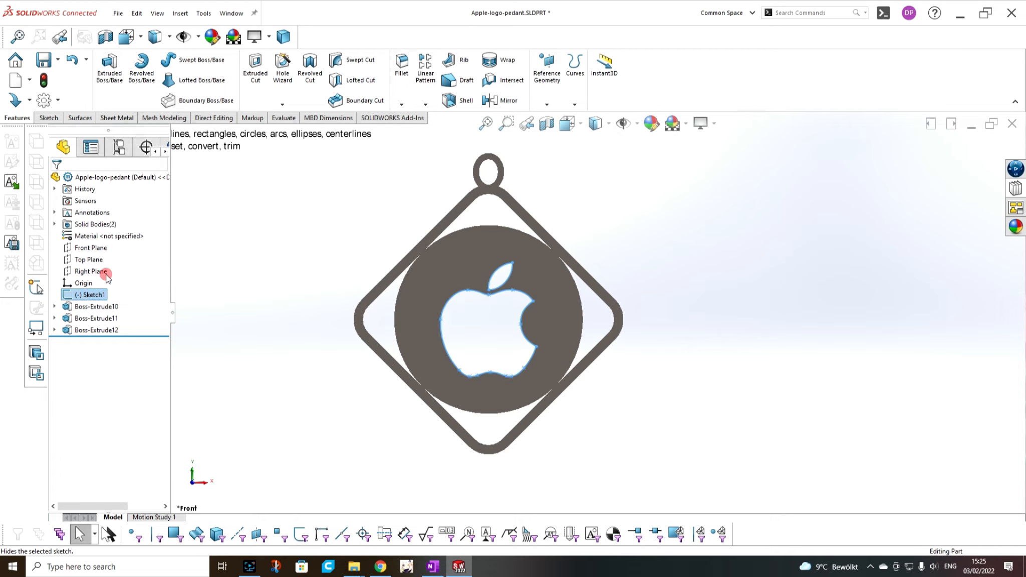
{"action": "left_click", "coordinate": [289, 328]}
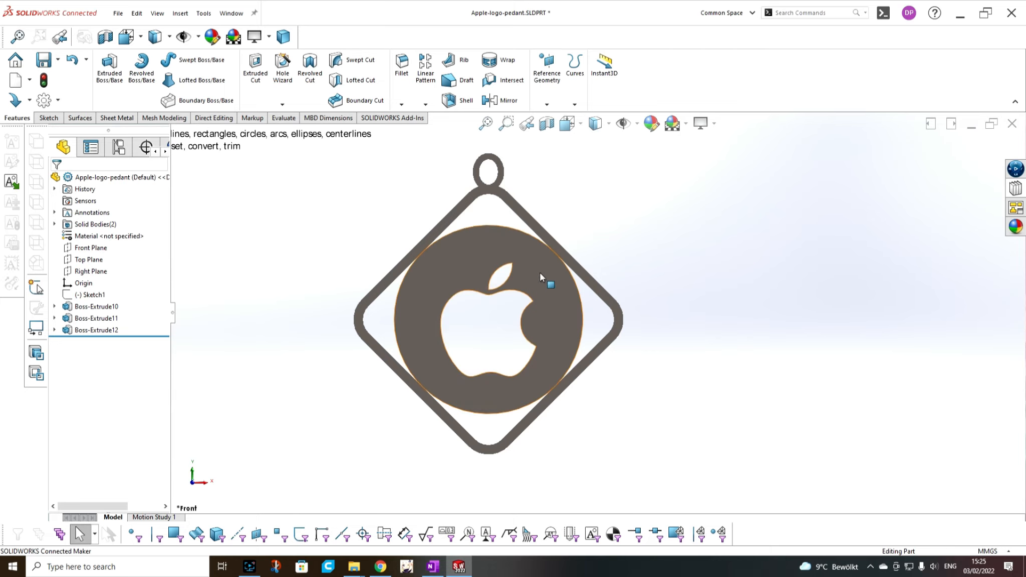
{"action": "scroll", "coordinate": [568, 273], "scroll_direction": "down", "scroll_amount": 1}
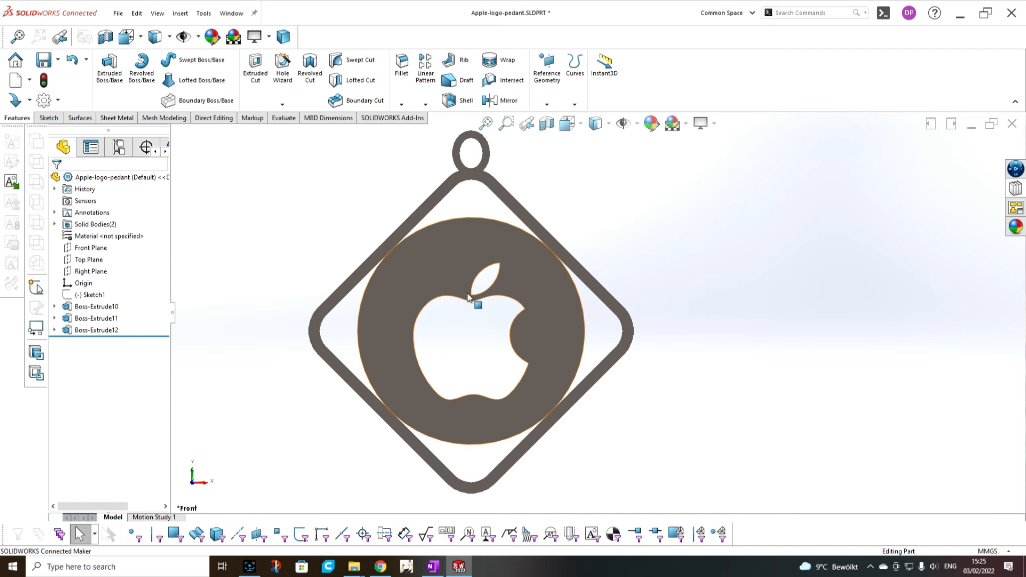
{"action": "scroll", "coordinate": [468, 297], "scroll_direction": "up", "scroll_amount": 2}
{"action": "scroll", "coordinate": [570, 273], "scroll_direction": "down", "scroll_amount": 2}
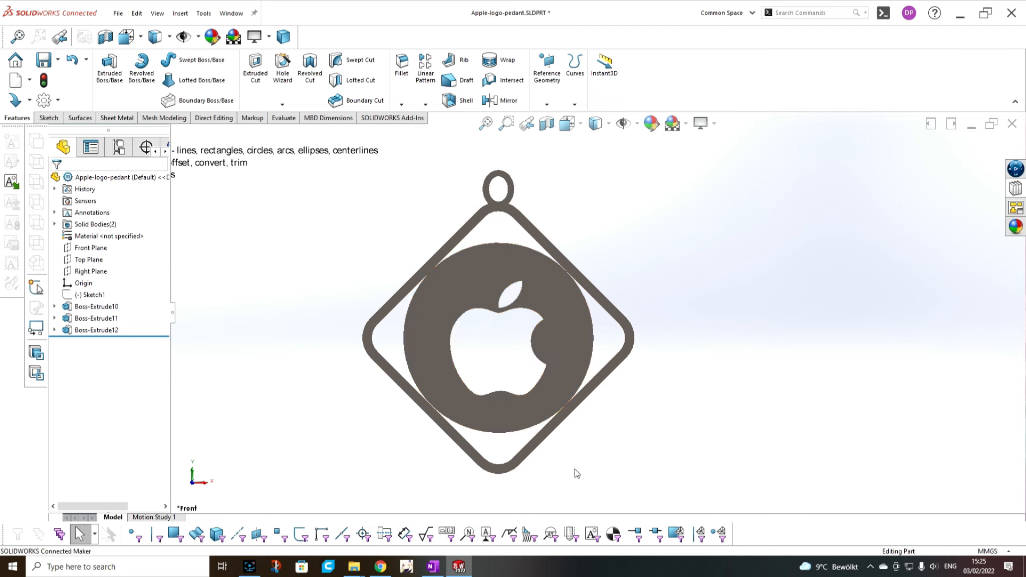
Step: Start a sketch on the Front Plane and draw a tilted 3 Point Center Rectangle at the origin, one side about 30 mm long
{"action": "left_click", "coordinate": [88, 249]}
{"action": "left_click", "coordinate": [82, 234]}
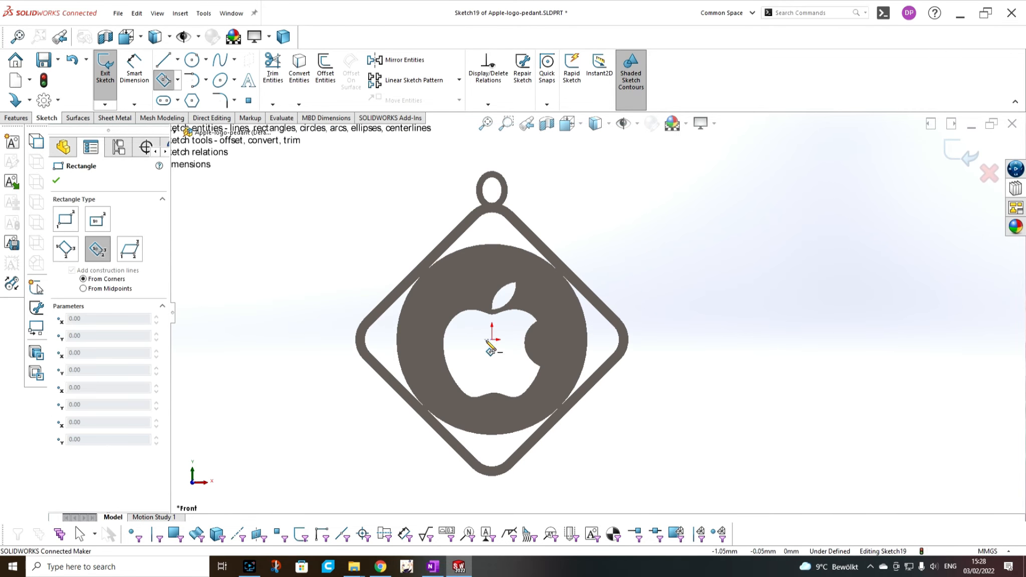
{"action": "left_click", "coordinate": [490, 340]}
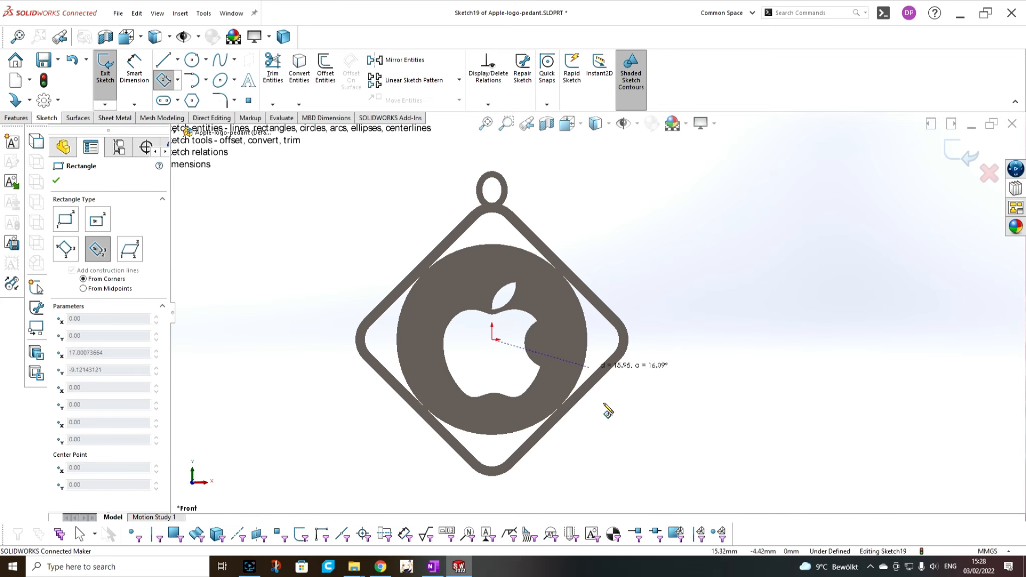
{"action": "left_click", "coordinate": [469, 236]}
{"action": "left_click", "coordinate": [573, 255]}
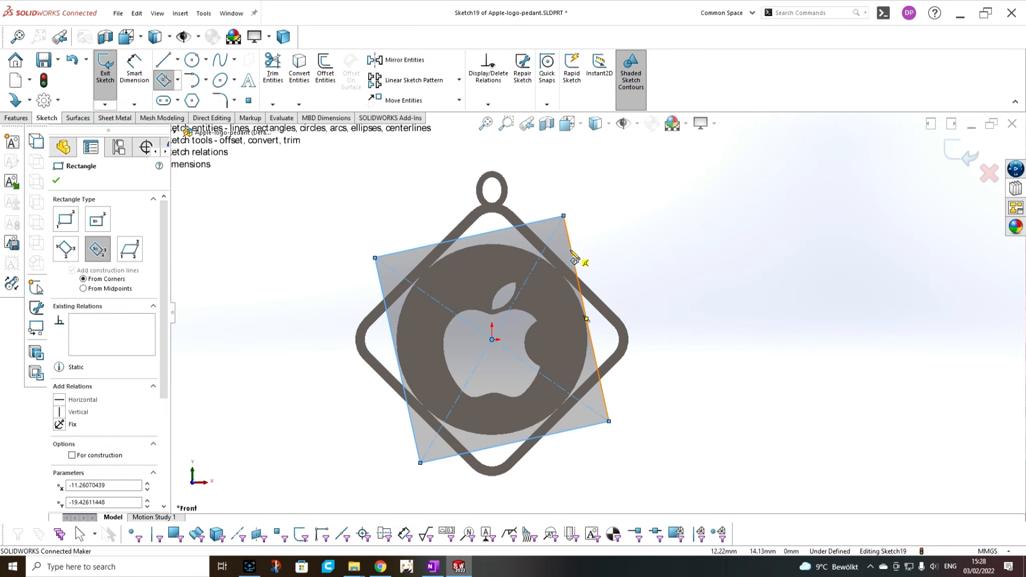
{"action": "key", "text": "Escape"}
Step: Make two adjacent sides of the rectangle equal and move its upper-left corner to about X -14.3 mm, Y 20.6 mm
{"action": "left_click", "coordinate": [525, 226]}
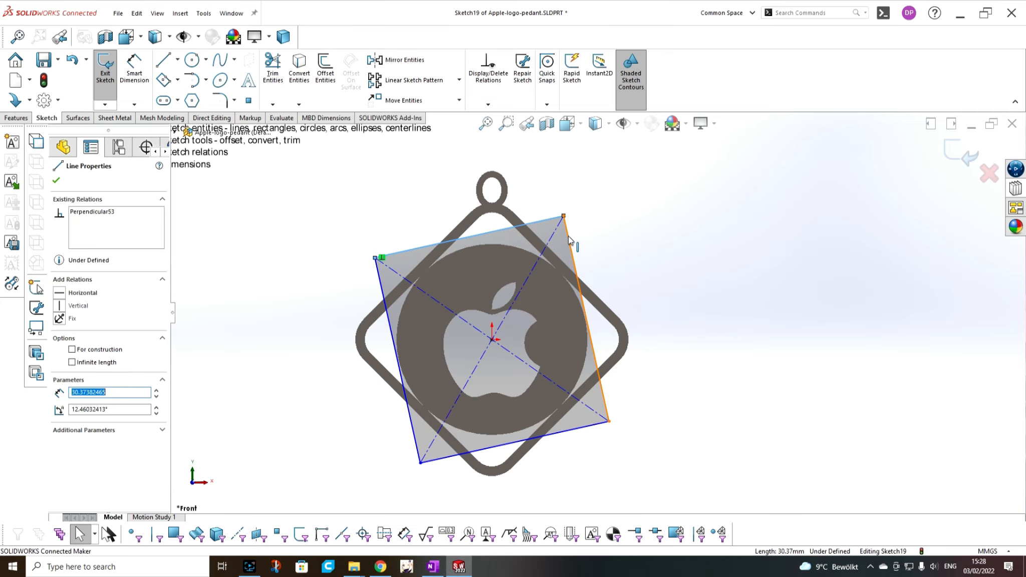
{"action": "left_click", "coordinate": [569, 240], "text": "ctrl"}
{"action": "left_click", "coordinate": [678, 189]}
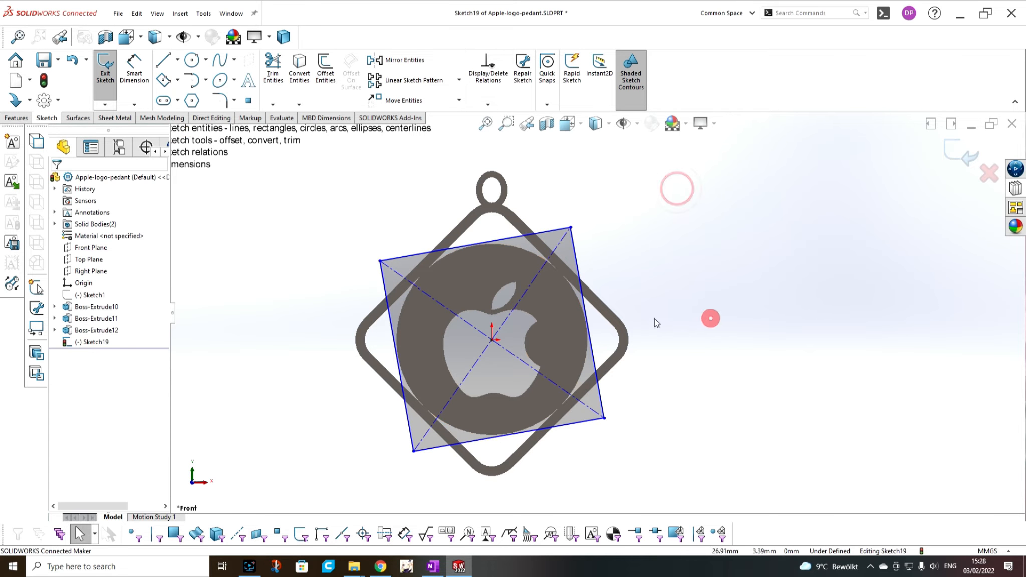
{"action": "left_click_drag", "start_coordinate": [377, 258], "coordinate": [401, 208]}
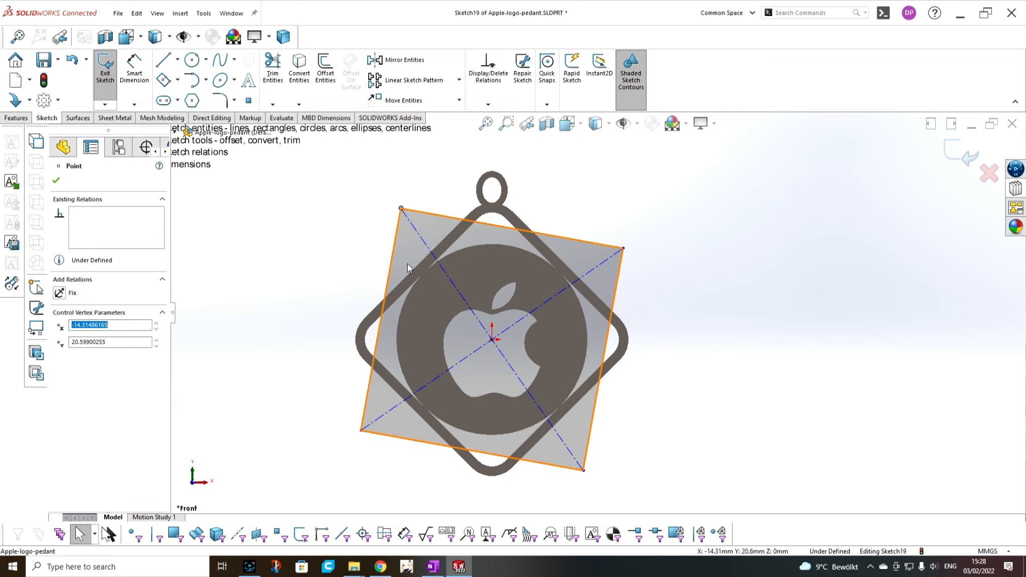
Step: Draw a vertical centerline about 29.5 mm long from the origin up past the hanging loop
{"action": "left_click", "coordinate": [177, 60]}
{"action": "left_click", "coordinate": [167, 89]}
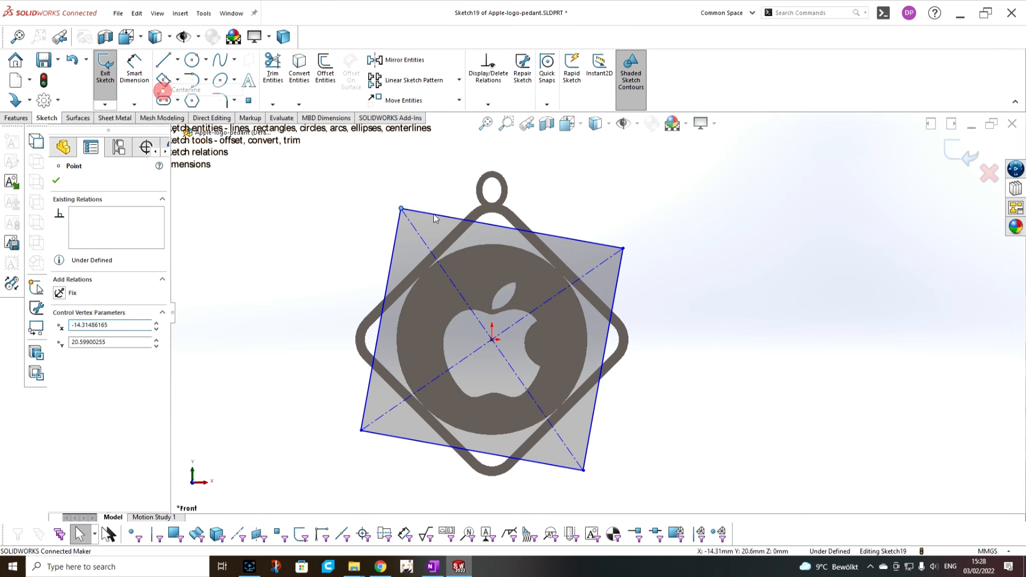
{"action": "left_click", "coordinate": [491, 339]}
{"action": "left_click", "coordinate": [492, 152]}
{"action": "double_click", "coordinate": [543, 171]}
{"action": "key", "text": "Escape"}
Step: Dimension the angle between the square's upper-left diagonal and the vertical centerline to 25°
{"action": "left_click", "coordinate": [134, 70]}
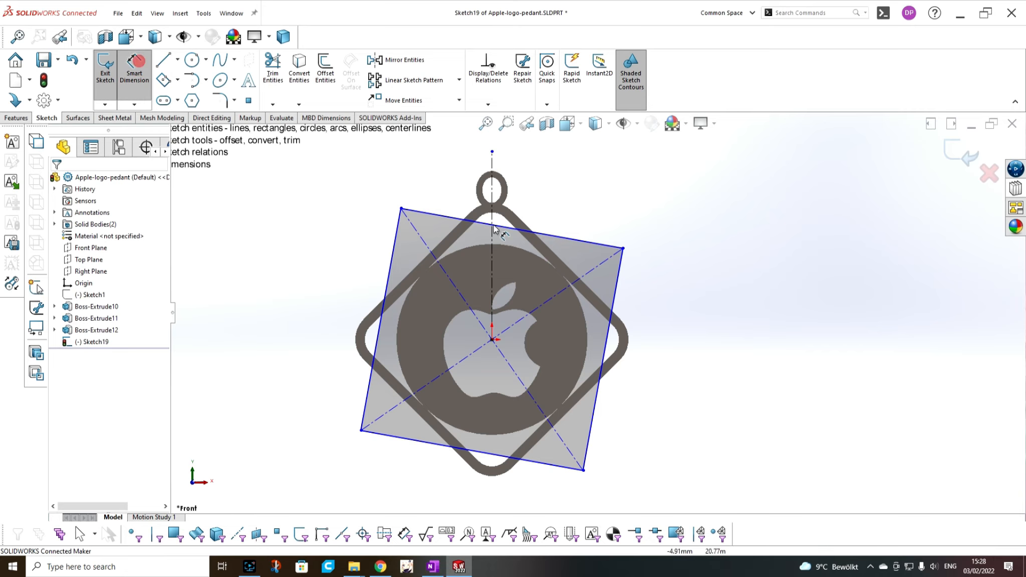
{"action": "left_click", "coordinate": [455, 286]}
{"action": "left_click", "coordinate": [492, 266]}
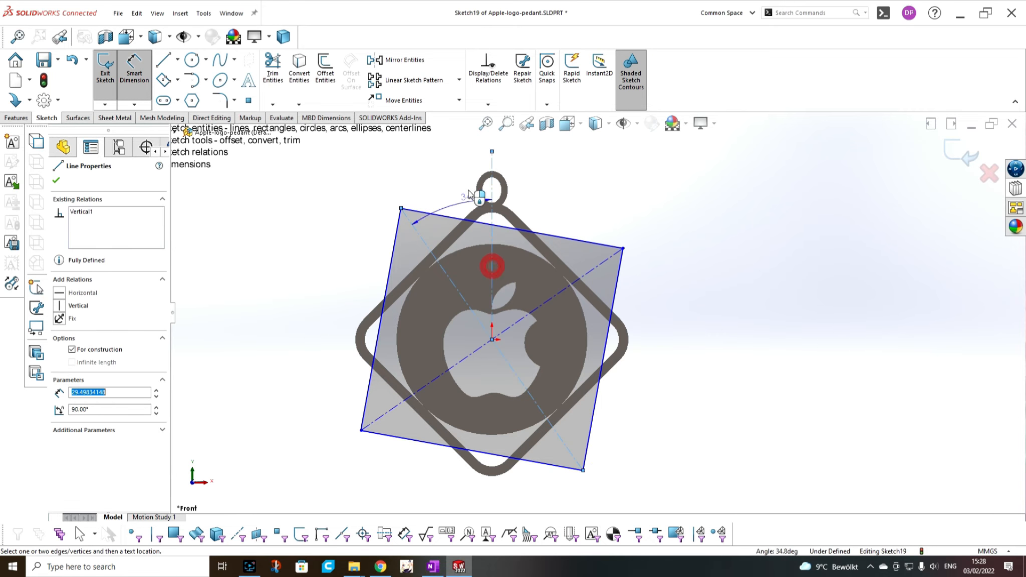
{"action": "left_click", "coordinate": [447, 161]}
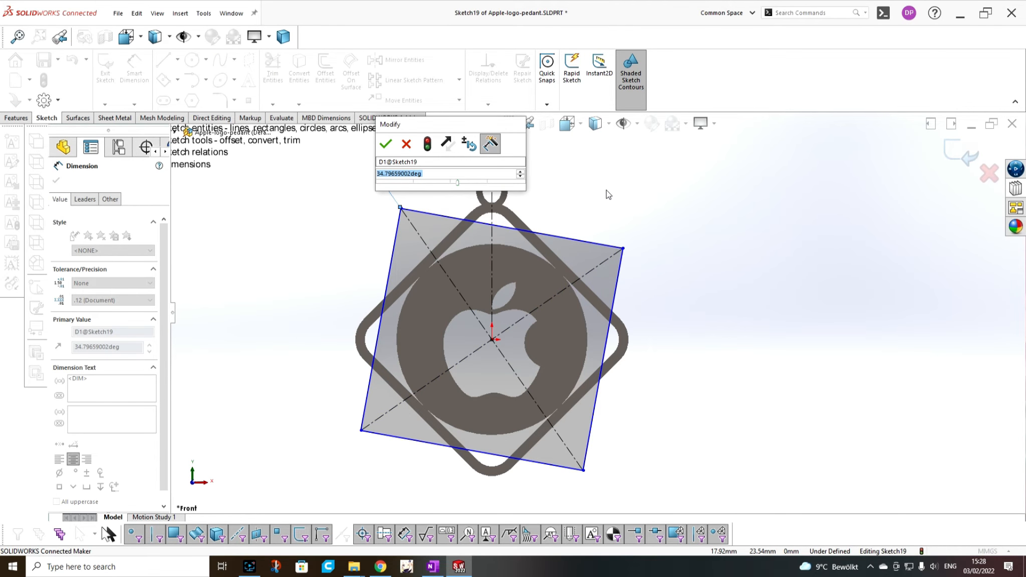
{"action": "key", "text": "Return"}
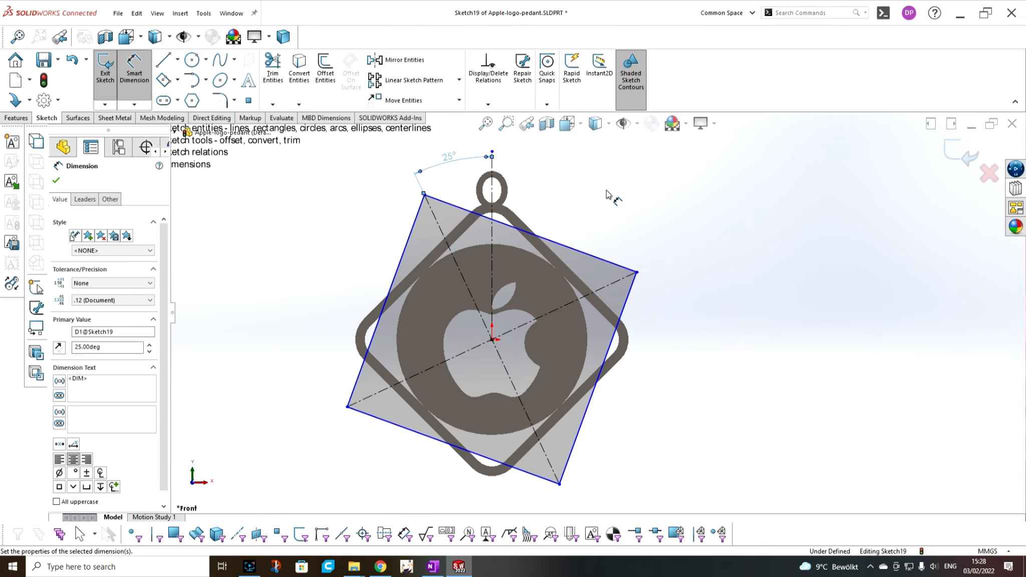
Step: Dimension the distance between the square's left and right sides to 30 mm
{"action": "left_click", "coordinate": [407, 247]}
{"action": "left_click", "coordinate": [608, 344]}
{"action": "left_click", "coordinate": [596, 179]}
{"action": "type", "text": "30"}
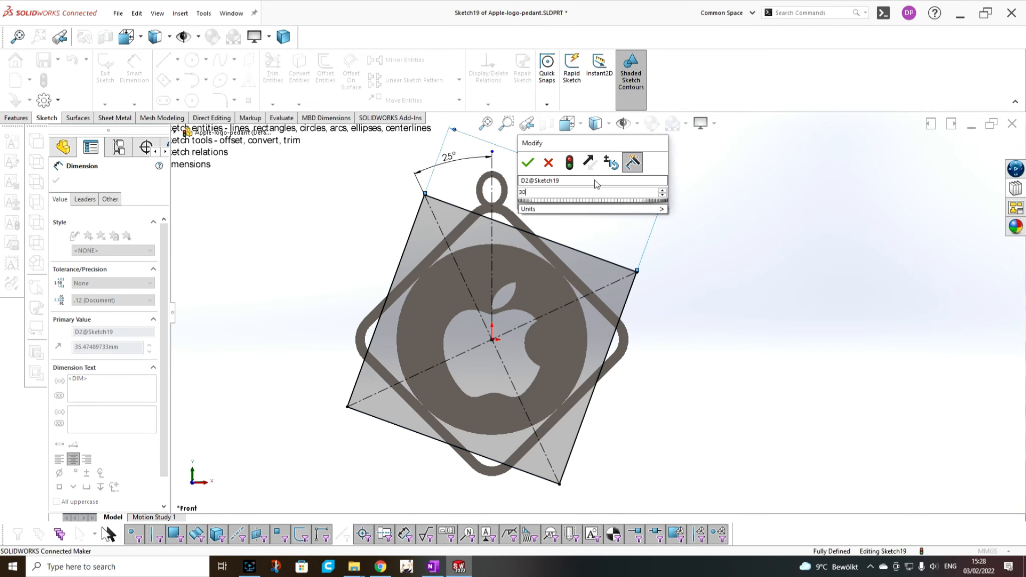
{"action": "key", "text": "Return"}
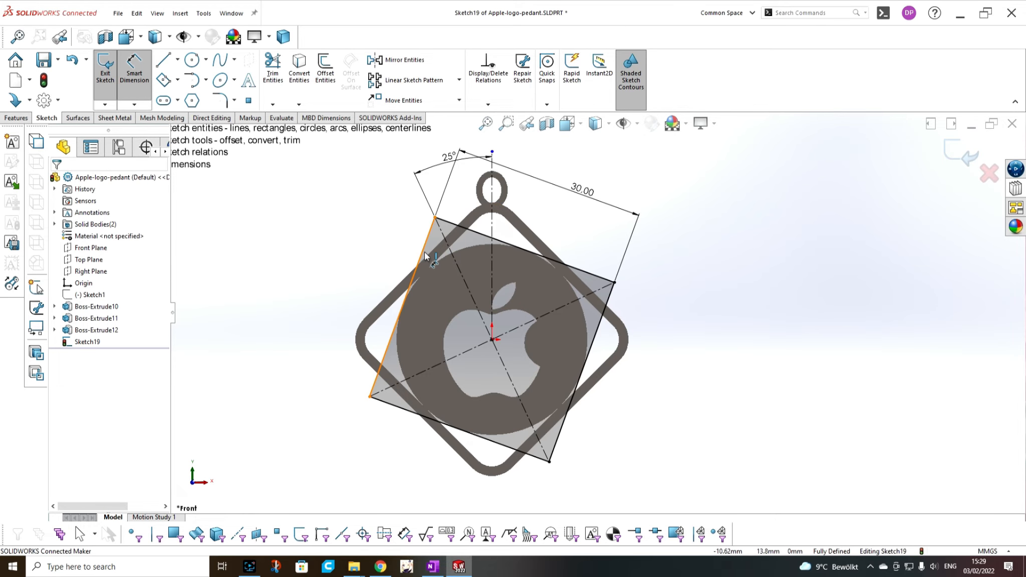
Step: Convert the outer outline of the diamond frame's face into the current sketch
{"action": "left_click", "coordinate": [299, 76]}
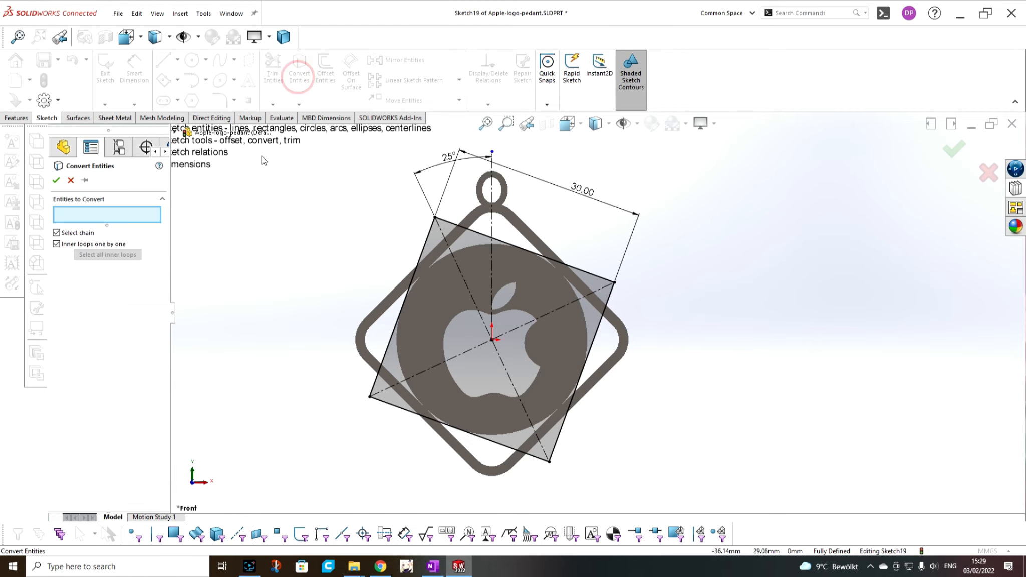
{"action": "left_click", "coordinate": [483, 217]}
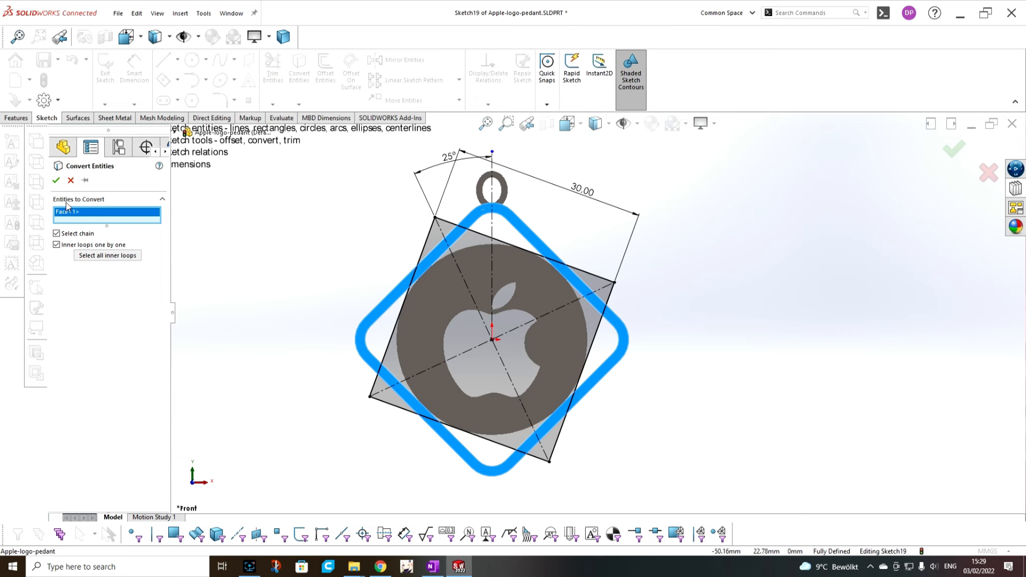
{"action": "left_click", "coordinate": [56, 181]}
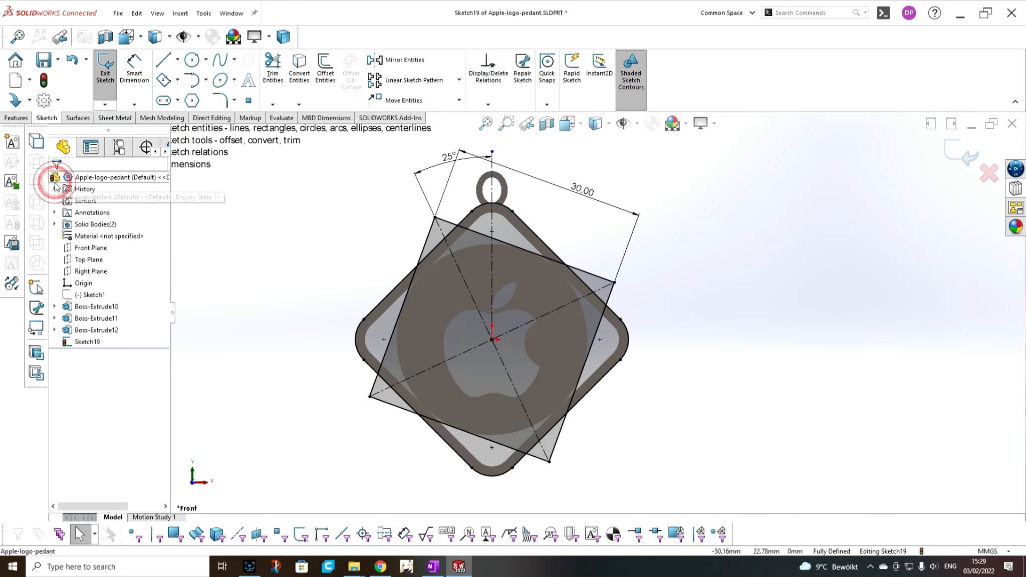
Step: Turn the converted diamond outline, all four lines and four corner arcs, into construction geometry
{"action": "left_click", "coordinate": [376, 334]}
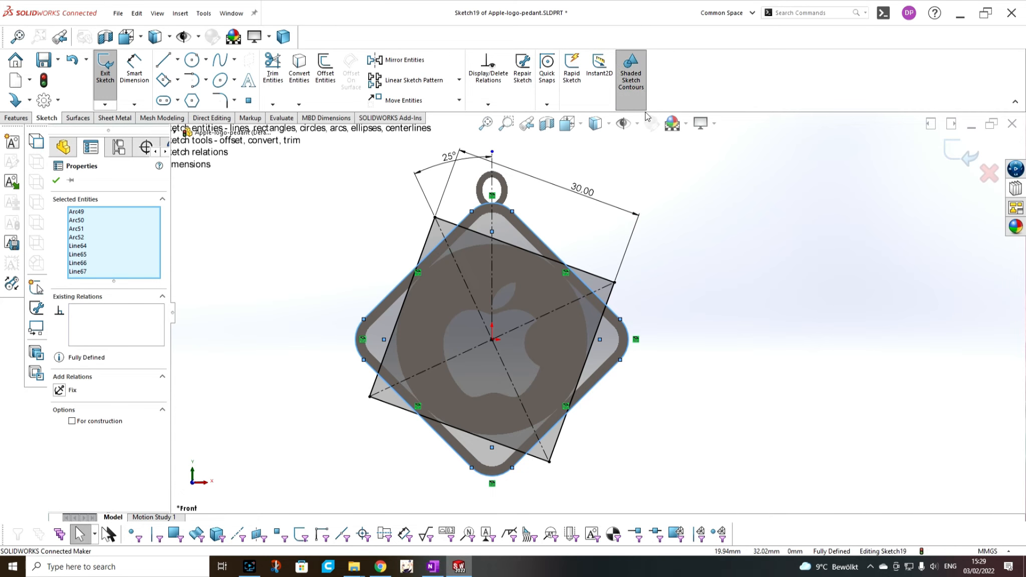
{"action": "left_click", "coordinate": [630, 82]}
{"action": "left_click", "coordinate": [677, 336]}
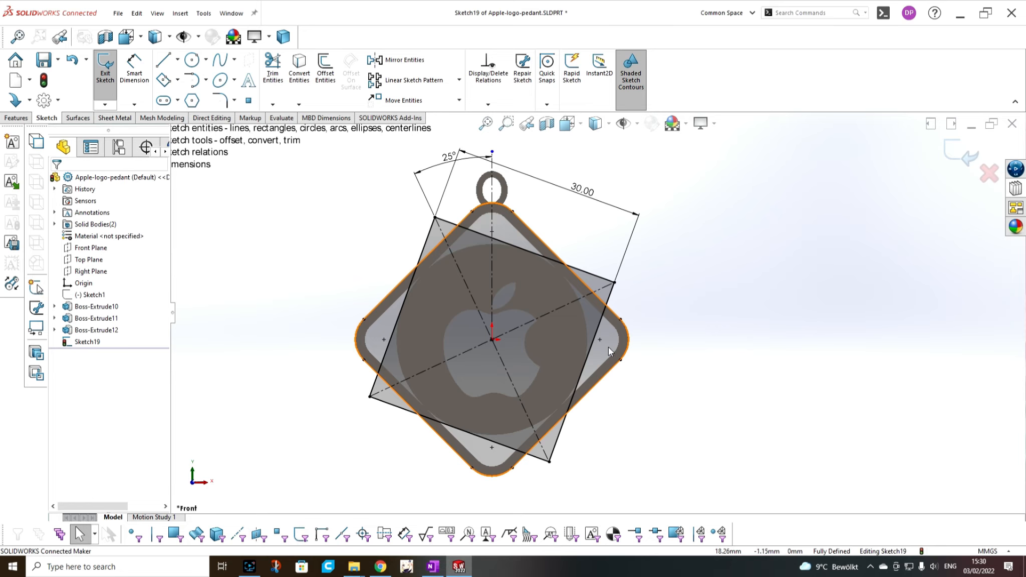
{"action": "left_click", "coordinate": [608, 347]}
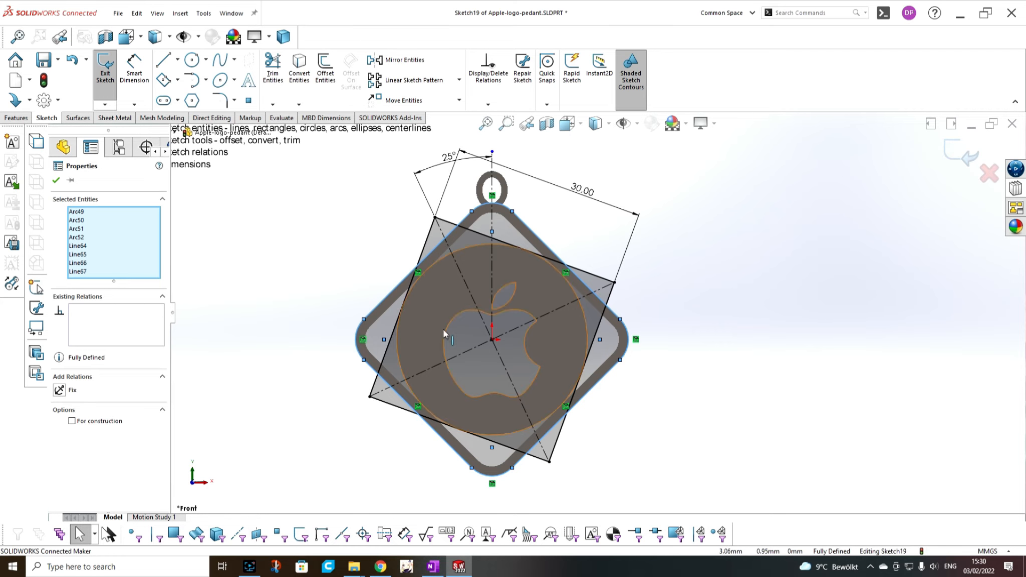
{"action": "left_click", "coordinate": [72, 422]}
{"action": "left_click", "coordinate": [223, 452]}
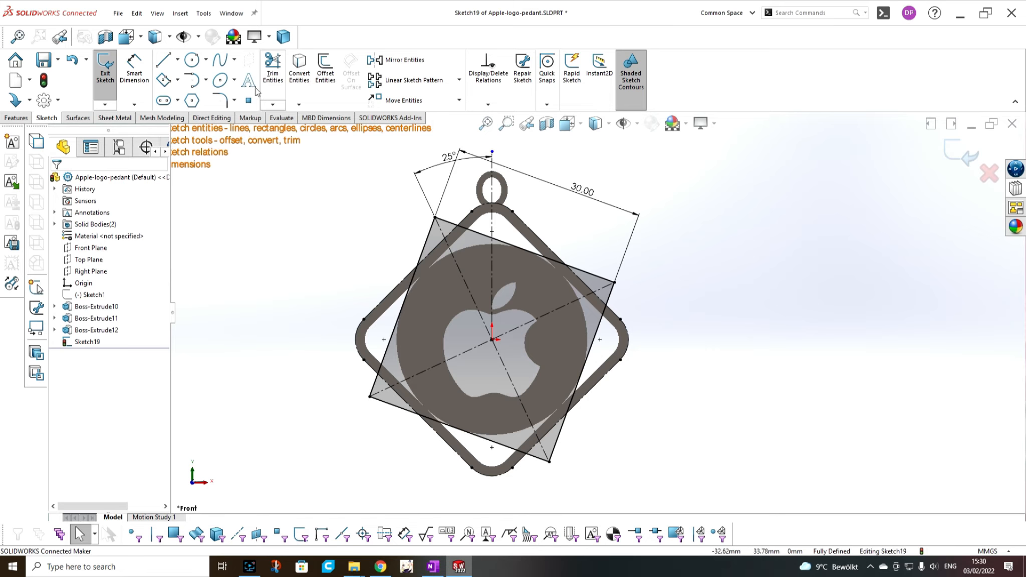
Step: Trim away the middle part of all four tilted square sides inside the diamond frame with Trim to closest
{"action": "left_click", "coordinate": [272, 69]}
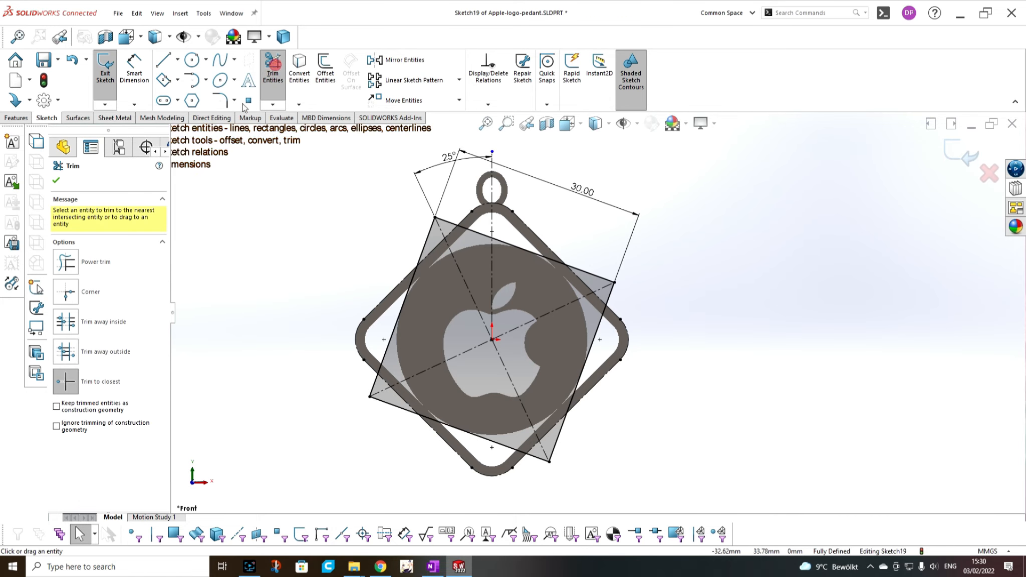
{"action": "left_click", "coordinate": [79, 382]}
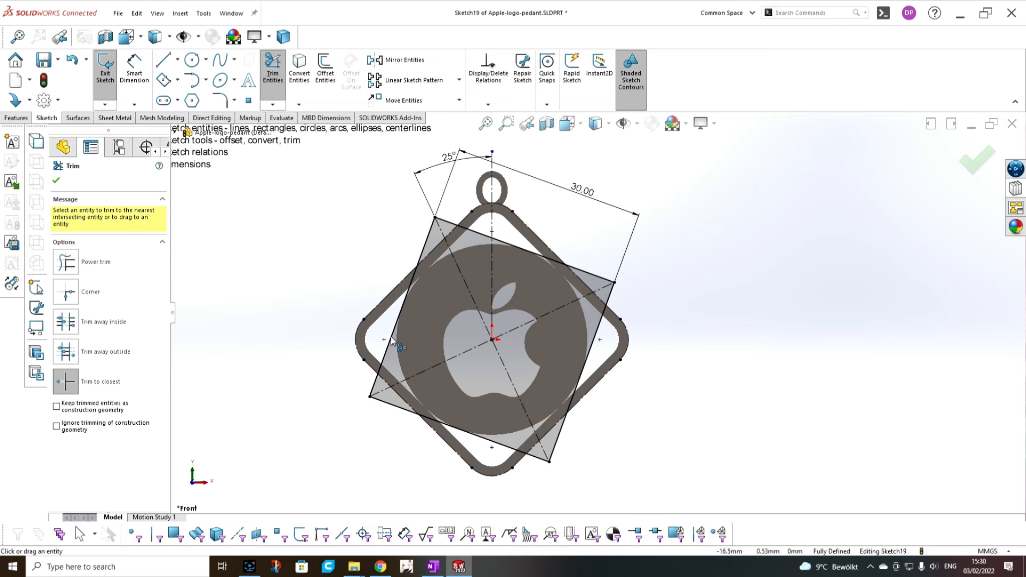
{"action": "left_click", "coordinate": [391, 337]}
{"action": "left_click", "coordinate": [510, 244]}
{"action": "left_click", "coordinate": [538, 291]}
{"action": "left_click", "coordinate": [485, 234]}
{"action": "left_click", "coordinate": [595, 337]}
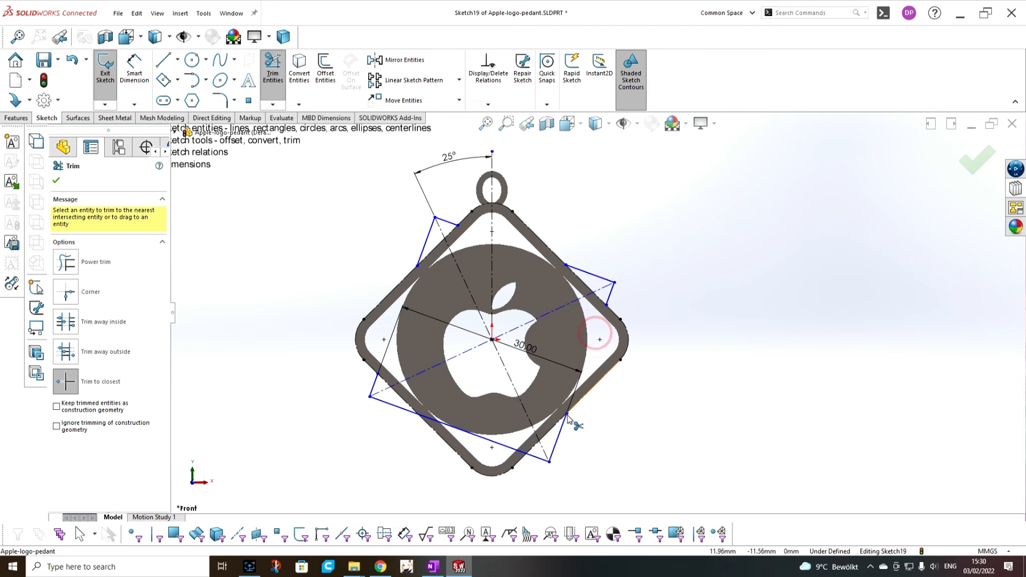
{"action": "left_click", "coordinate": [491, 440]}
Step: Round the four protruding corners of the tilted square with 3 mm sketch fillets
{"action": "left_click", "coordinate": [219, 100]}
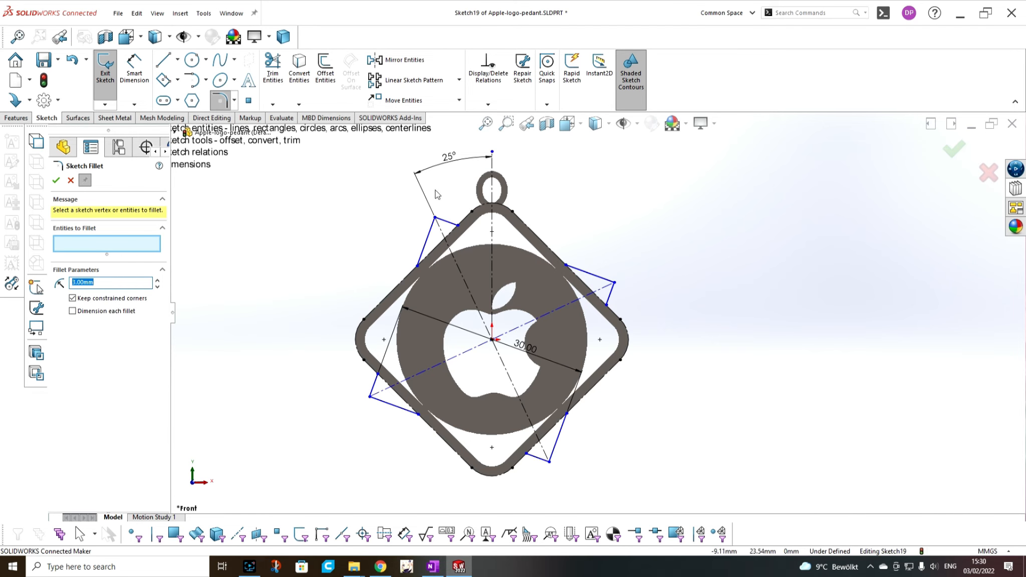
{"action": "left_click", "coordinate": [435, 217]}
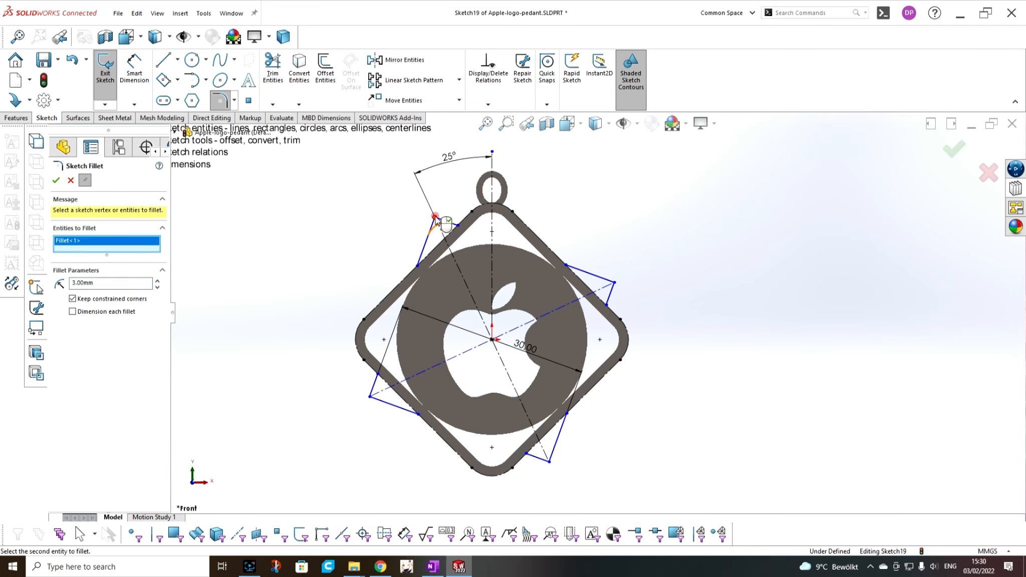
{"action": "left_click", "coordinate": [596, 273]}
{"action": "left_click", "coordinate": [611, 295]}
{"action": "left_click", "coordinate": [549, 461]}
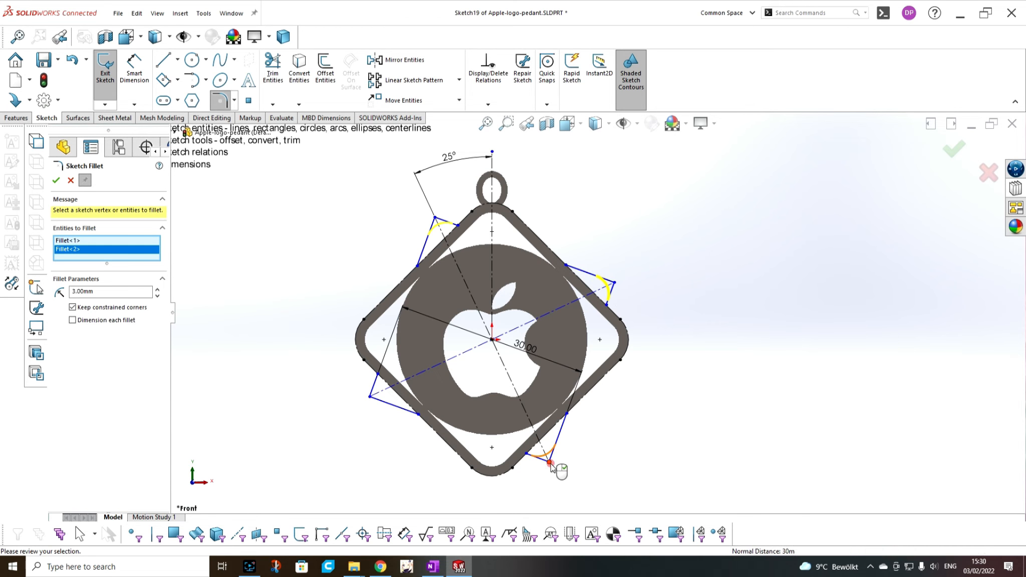
{"action": "left_click", "coordinate": [370, 396]}
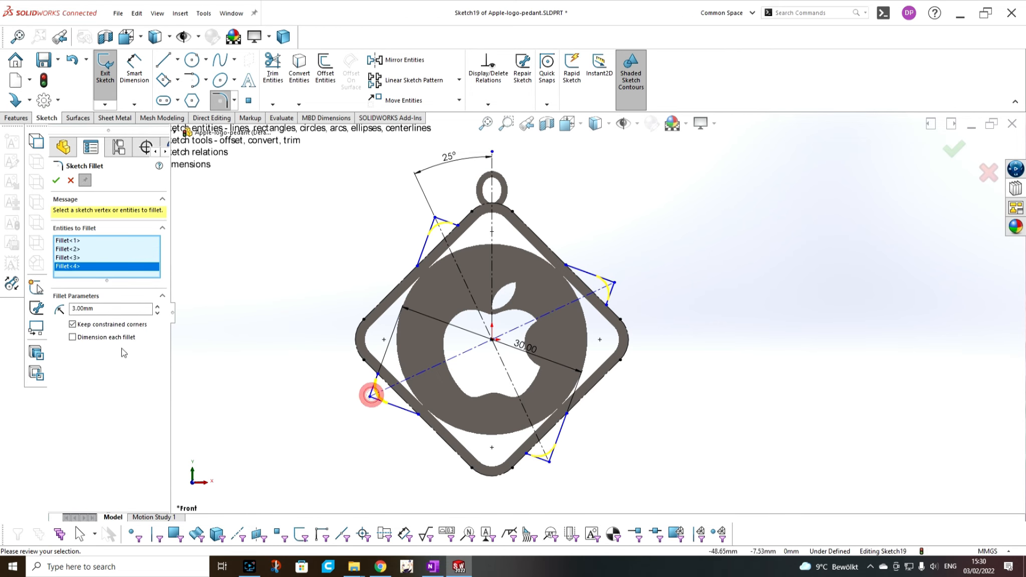
{"action": "left_click", "coordinate": [57, 180]}
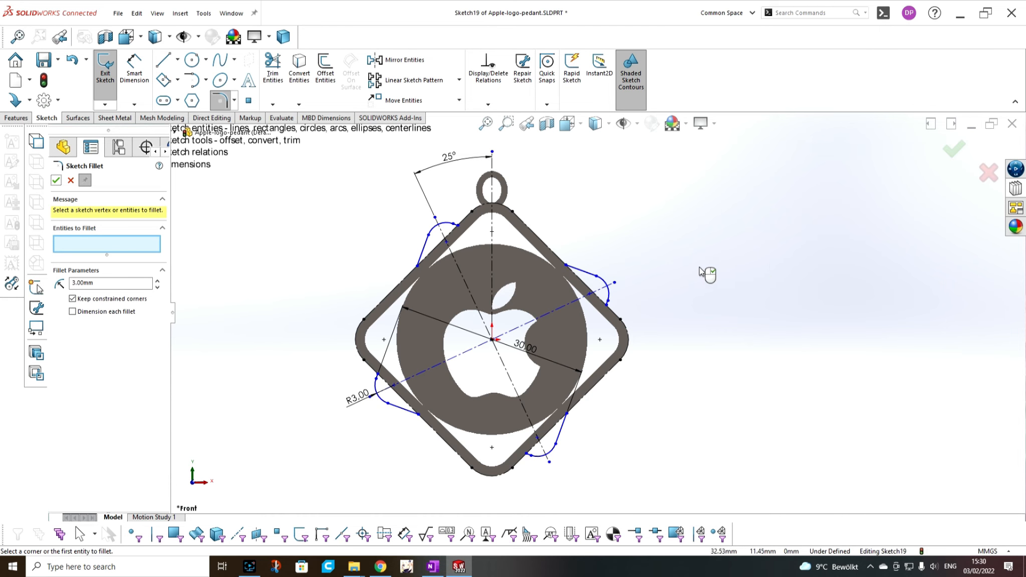
{"action": "left_click", "coordinate": [56, 180]}
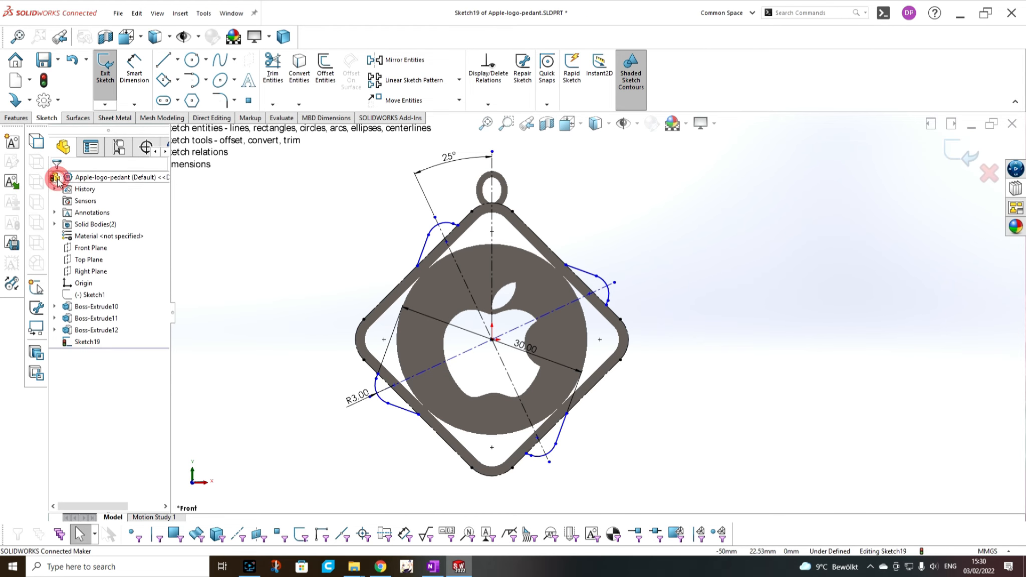
Step: Offset the upper-left corner chain 1.5 mm inward and close its ends with line caps
{"action": "left_click", "coordinate": [323, 65]}
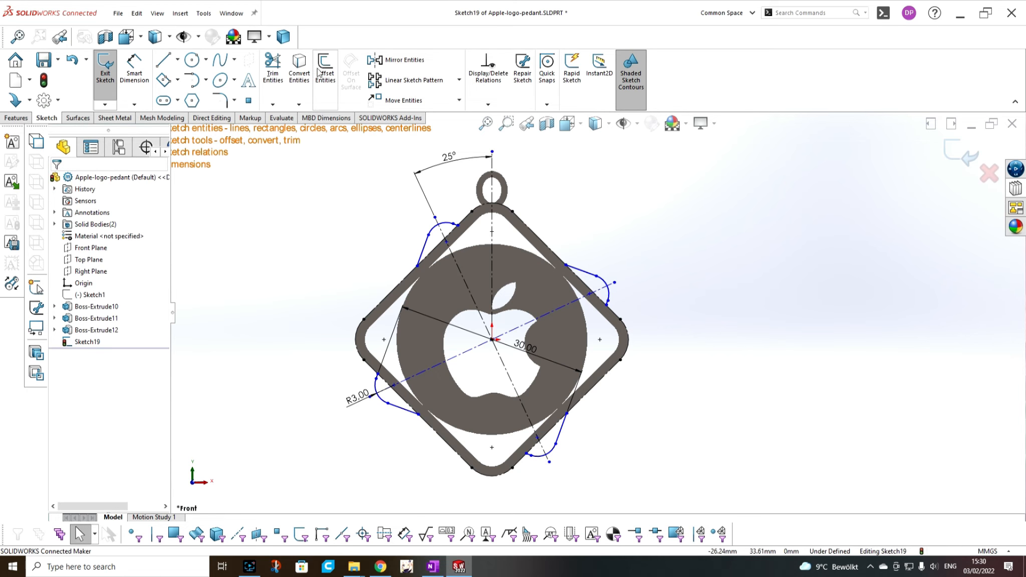
{"action": "left_click", "coordinate": [423, 249]}
{"action": "left_click", "coordinate": [76, 235]}
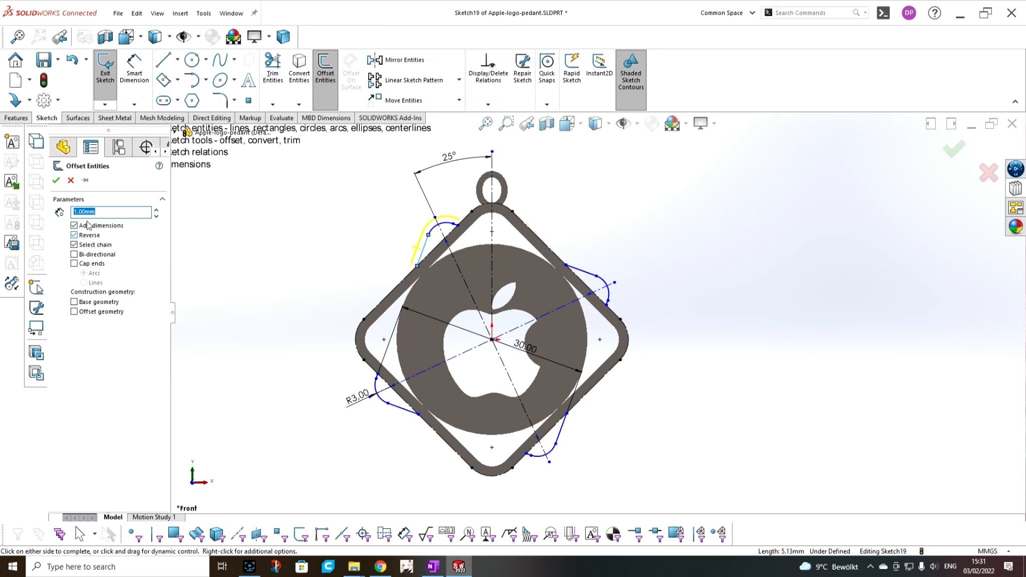
{"action": "type", "text": "1.5"}
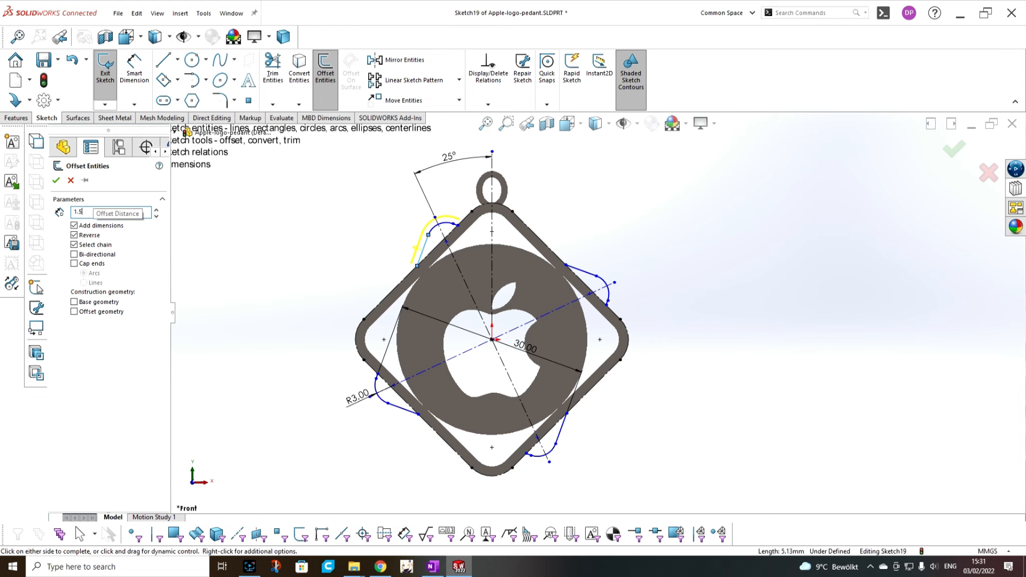
{"action": "key", "text": "Return"}
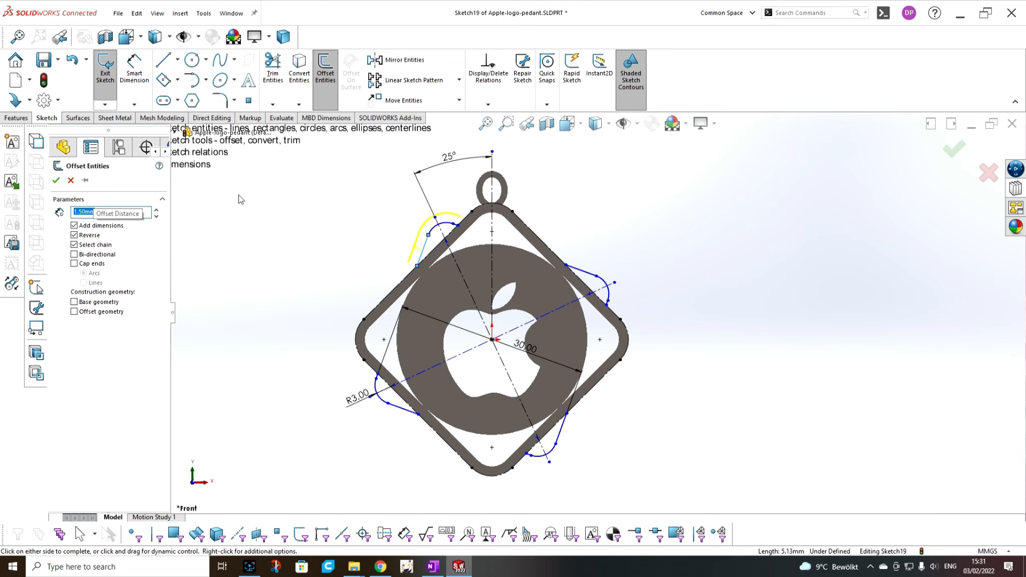
{"action": "scroll", "coordinate": [439, 258], "scroll_direction": "down", "scroll_amount": 4}
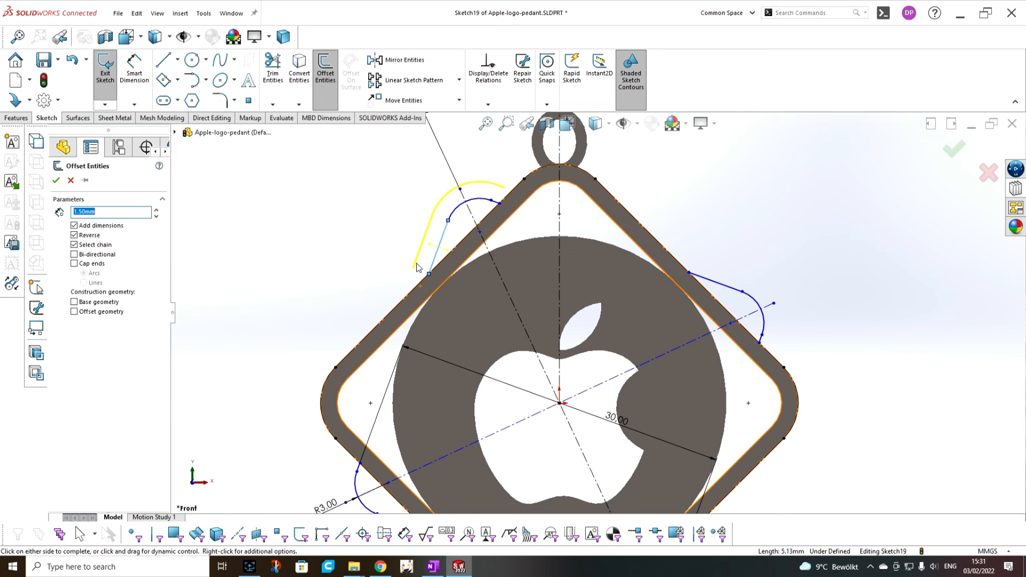
{"action": "left_click", "coordinate": [74, 235]}
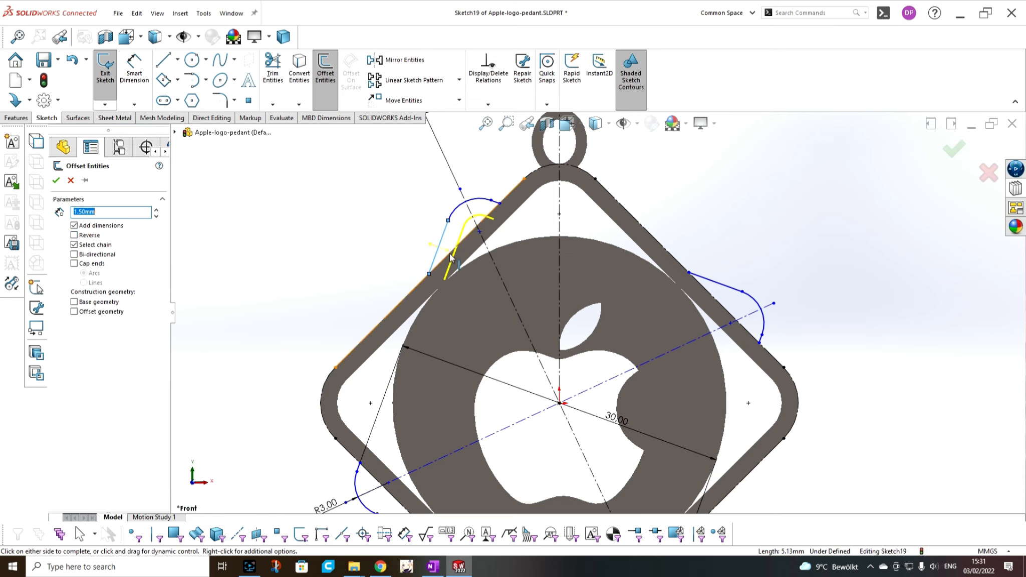
{"action": "left_click", "coordinate": [75, 264]}
{"action": "left_click", "coordinate": [84, 283]}
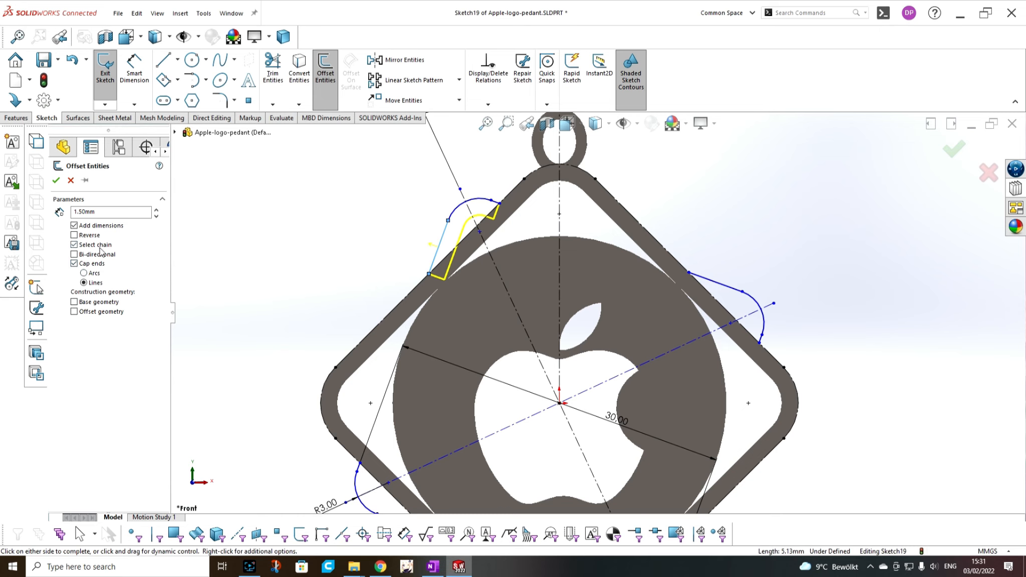
{"action": "left_click", "coordinate": [56, 182]}
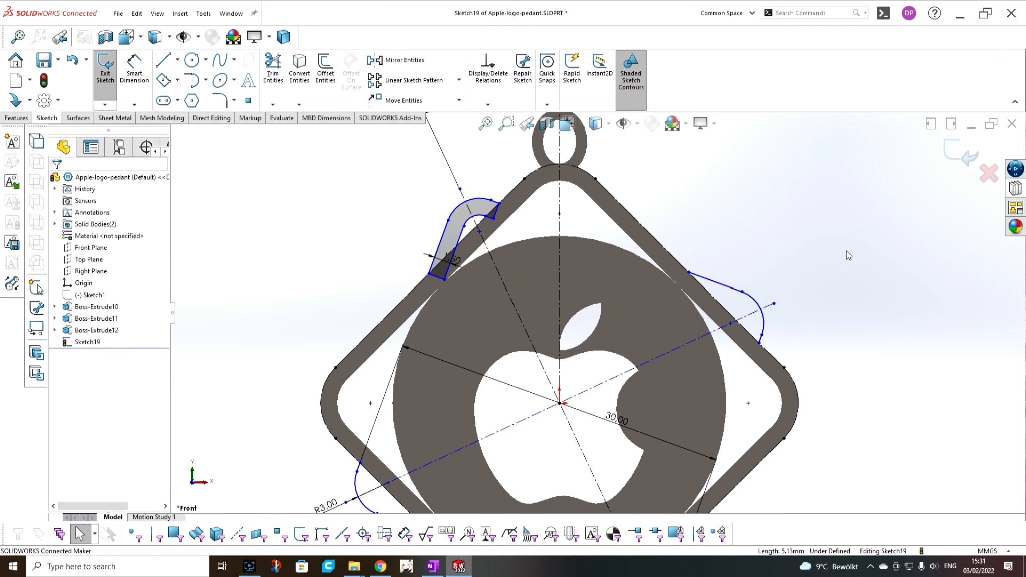
Step: Draw centerlines joining the open ends of the square's corner pieces along its upper and right sides
{"action": "left_click", "coordinate": [178, 59]}
{"action": "left_click", "coordinate": [171, 87]}
{"action": "left_click", "coordinate": [499, 203]}
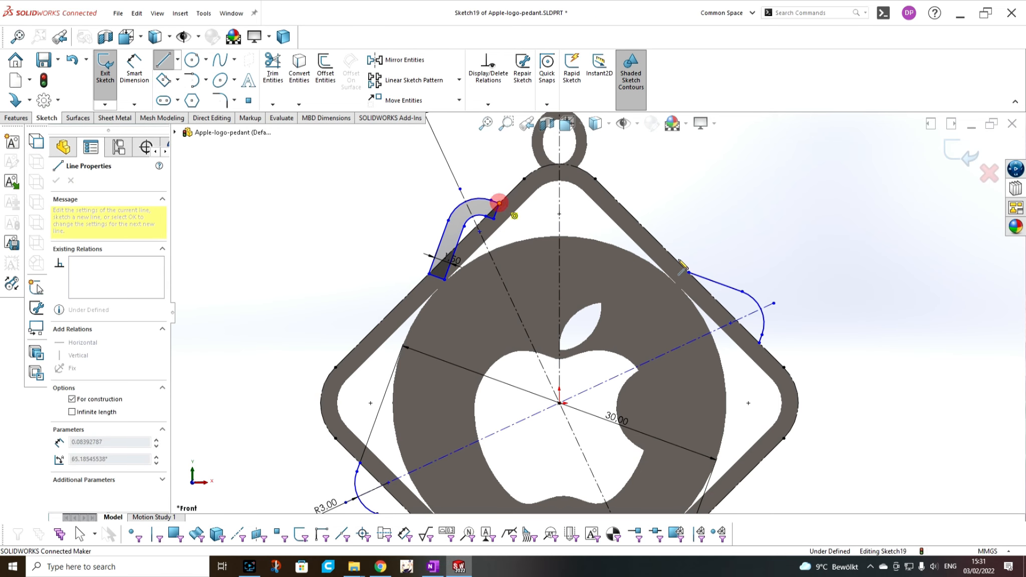
{"action": "left_click", "coordinate": [688, 272]}
{"action": "double_click", "coordinate": [787, 268]}
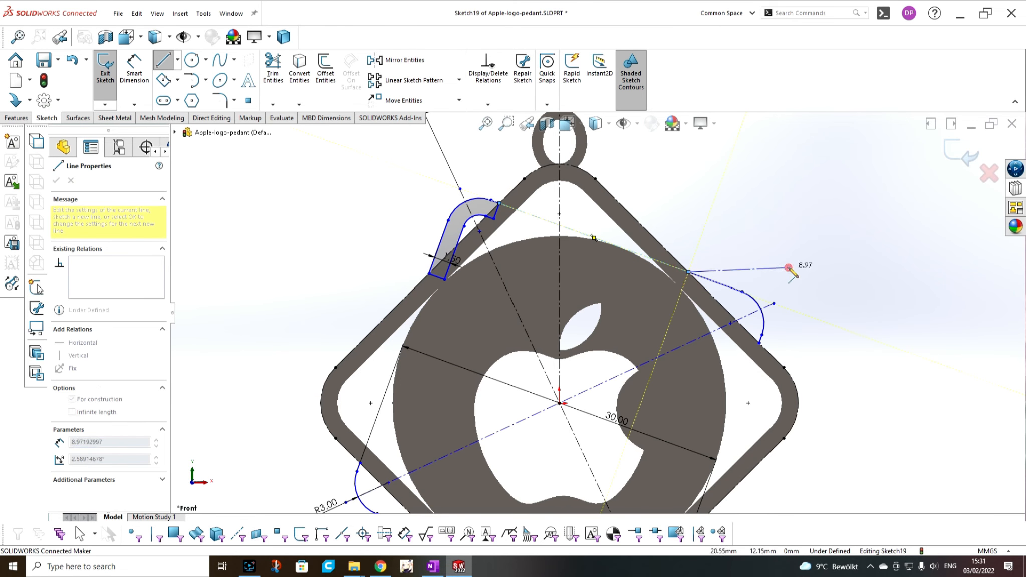
{"action": "left_click", "coordinate": [762, 342]}
{"action": "scroll", "coordinate": [756, 339], "scroll_direction": "up", "scroll_amount": 2}
{"action": "scroll", "coordinate": [726, 385], "scroll_direction": "down", "scroll_amount": 1}
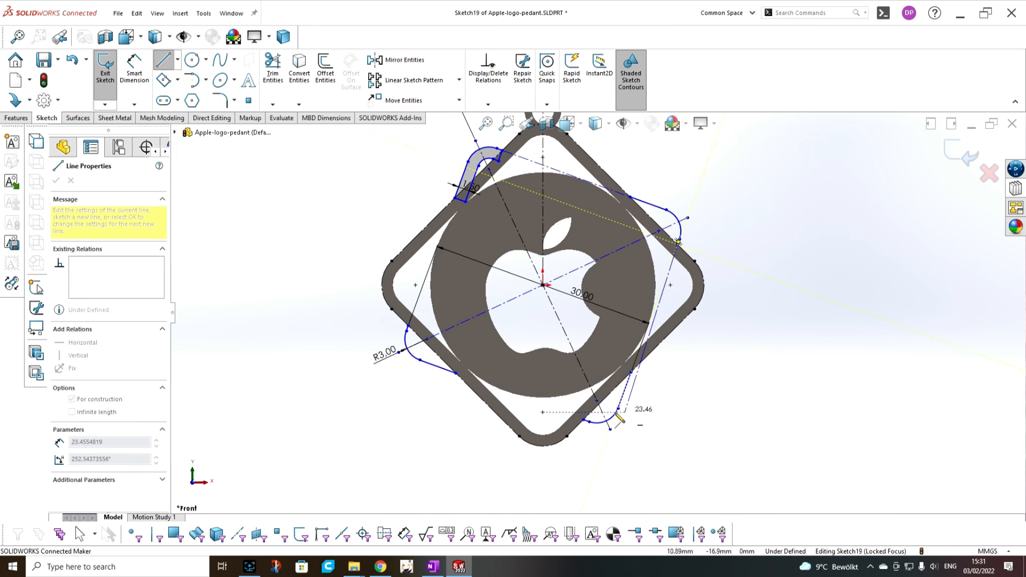
{"action": "left_click", "coordinate": [630, 371]}
{"action": "double_click", "coordinate": [705, 410]}
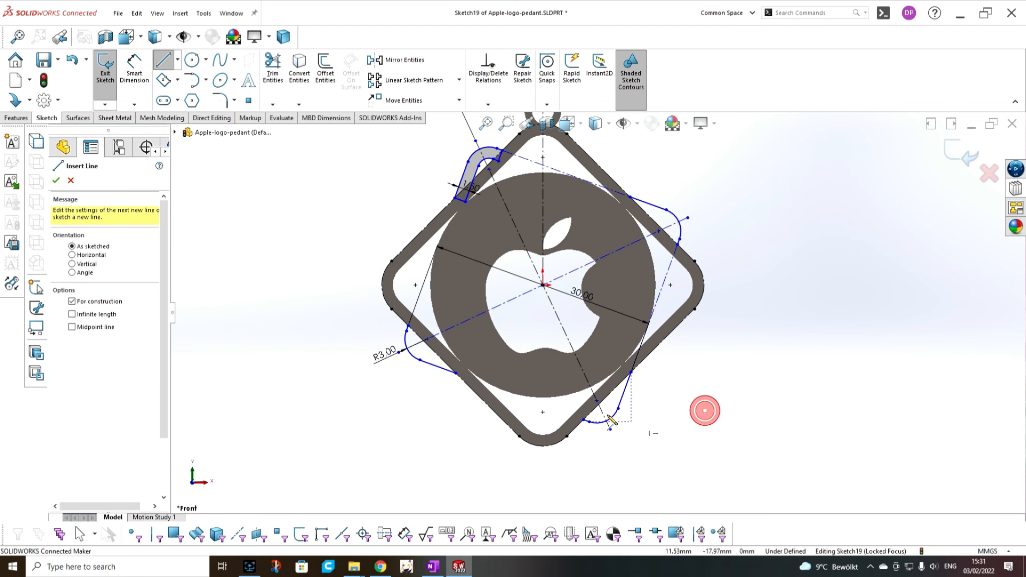
Step: Draw centerlines joining the open ends of the corner pieces along the square's lower and left sides
{"action": "left_click", "coordinate": [584, 419]}
{"action": "left_click", "coordinate": [456, 373]}
{"action": "double_click", "coordinate": [439, 424]}
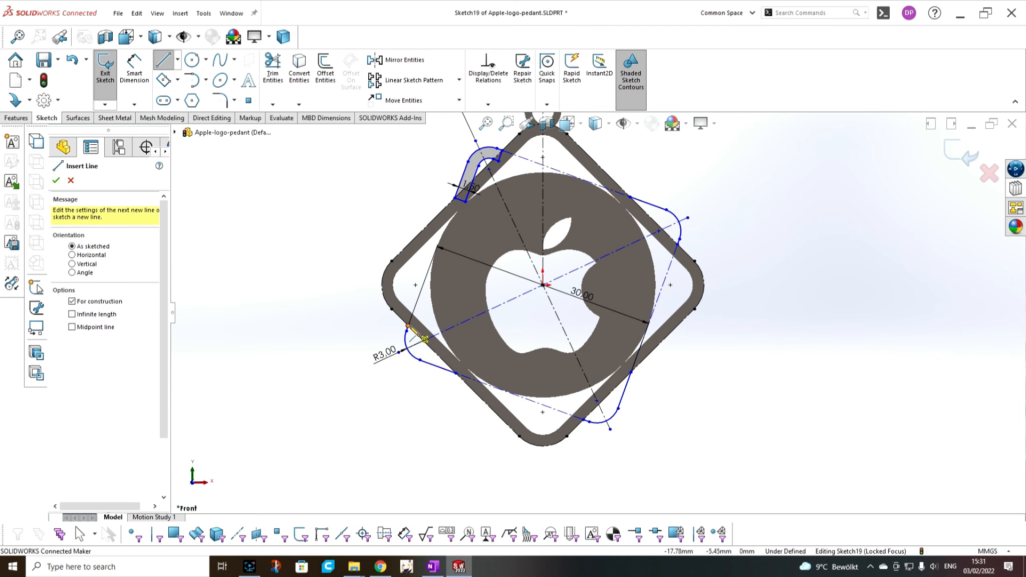
{"action": "left_click", "coordinate": [408, 326]}
{"action": "left_click", "coordinate": [454, 200]}
{"action": "double_click", "coordinate": [455, 199]}
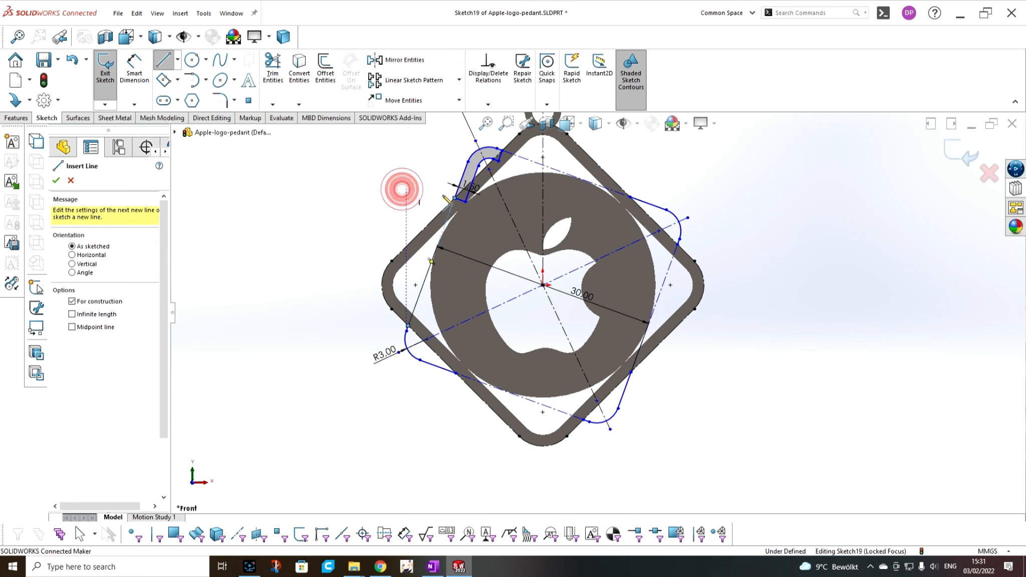
{"action": "key", "text": "Escape"}
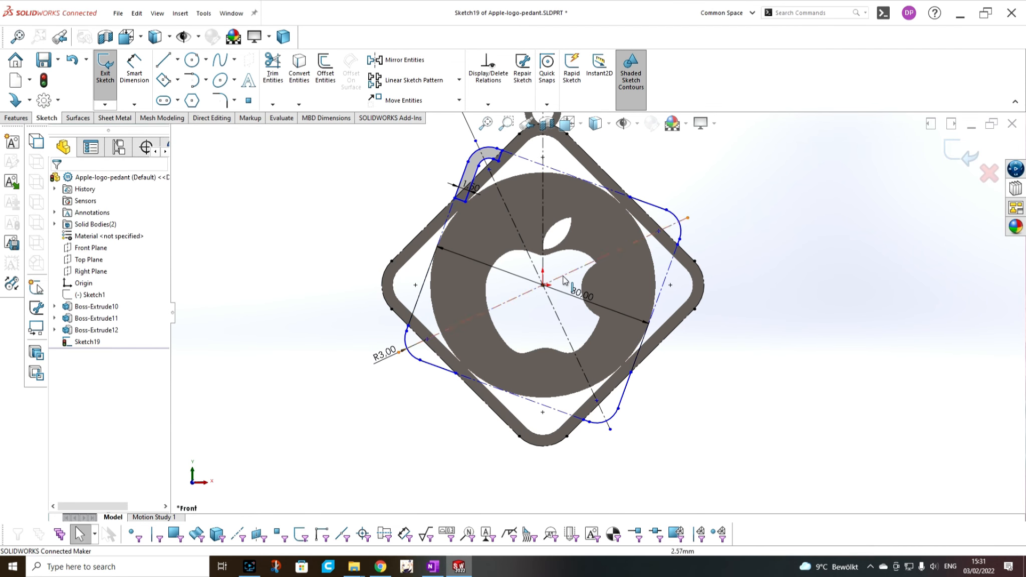
Step: Move the 30 mm width dimension clear above the pendant and set it to 33 mm
{"action": "left_click_drag", "start_coordinate": [574, 291], "coordinate": [650, 152]}
{"action": "scroll", "coordinate": [650, 163], "scroll_direction": "up", "scroll_amount": 4}
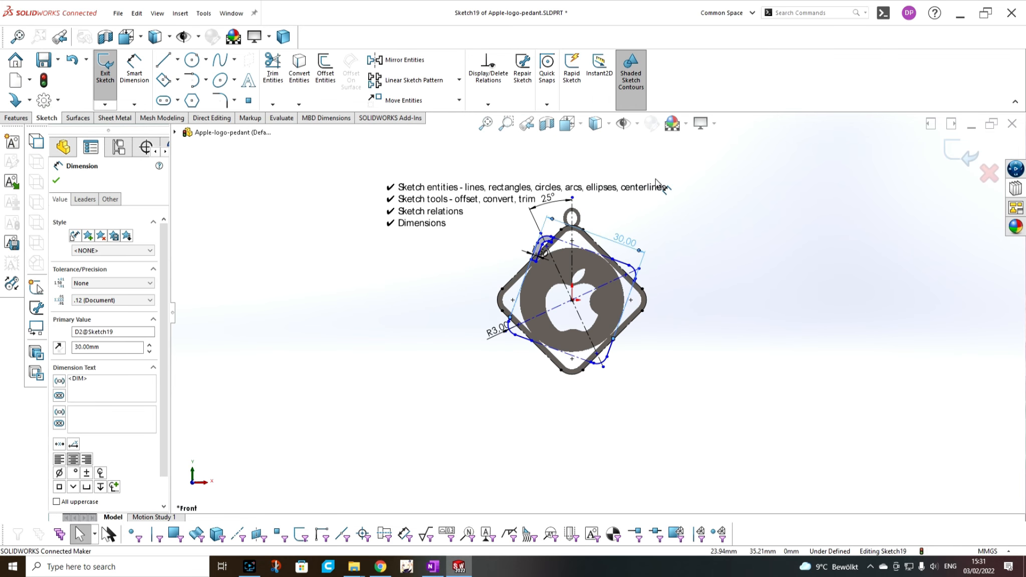
{"action": "scroll", "coordinate": [650, 165], "scroll_direction": "down", "scroll_amount": 3}
{"action": "left_click_drag", "start_coordinate": [608, 296], "coordinate": [604, 274]}
{"action": "double_click", "coordinate": [605, 273]}
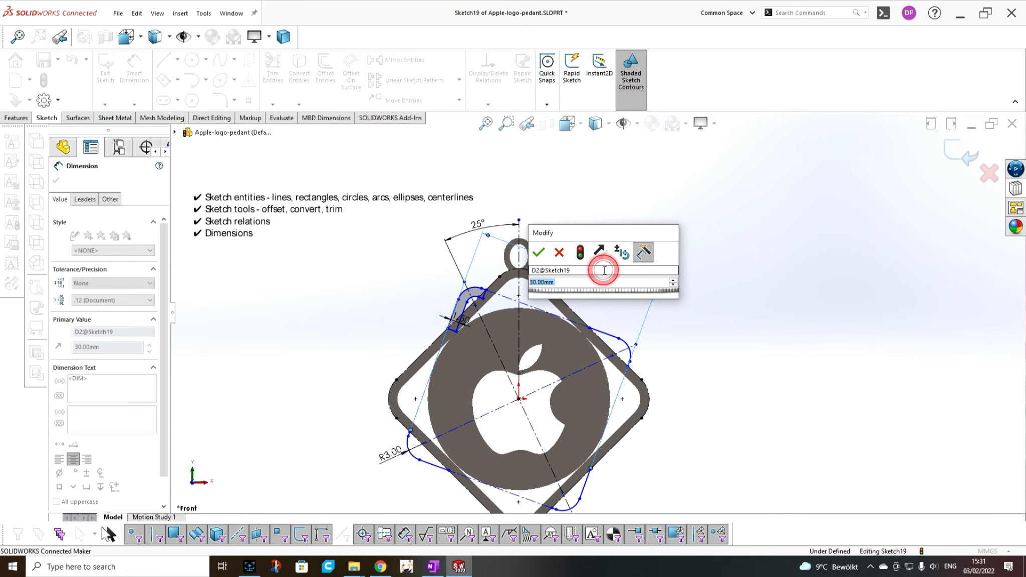
{"action": "type", "text": "33"}
{"action": "key", "text": "Return"}
{"action": "left_click", "coordinate": [762, 374]}
Step: Set the corner radius of the tilted square to 4.5 mm
{"action": "scroll", "coordinate": [606, 340], "scroll_direction": "up", "scroll_amount": 3}
{"action": "scroll", "coordinate": [629, 391], "scroll_direction": "down", "scroll_amount": 3}
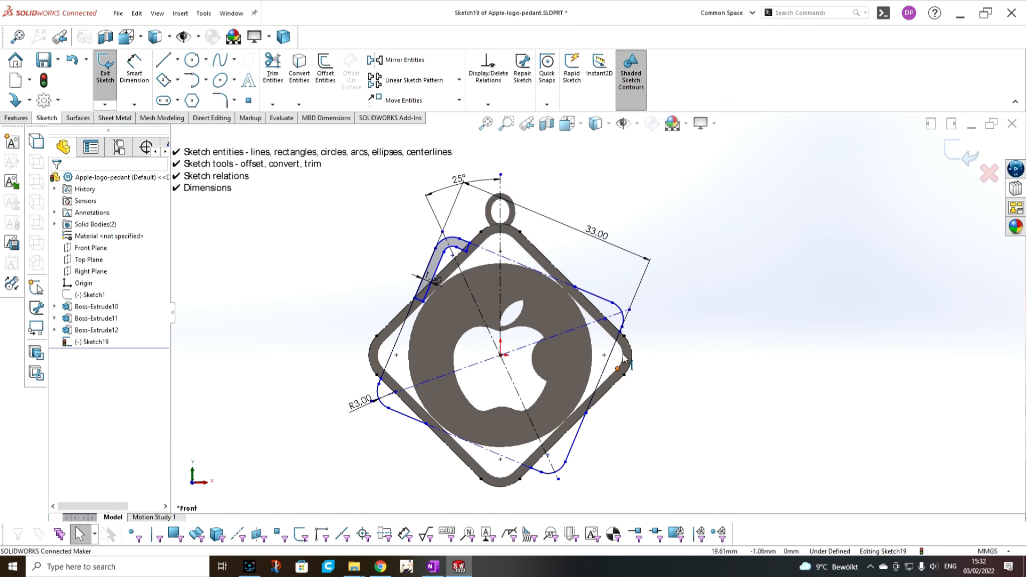
{"action": "double_click", "coordinate": [357, 405]}
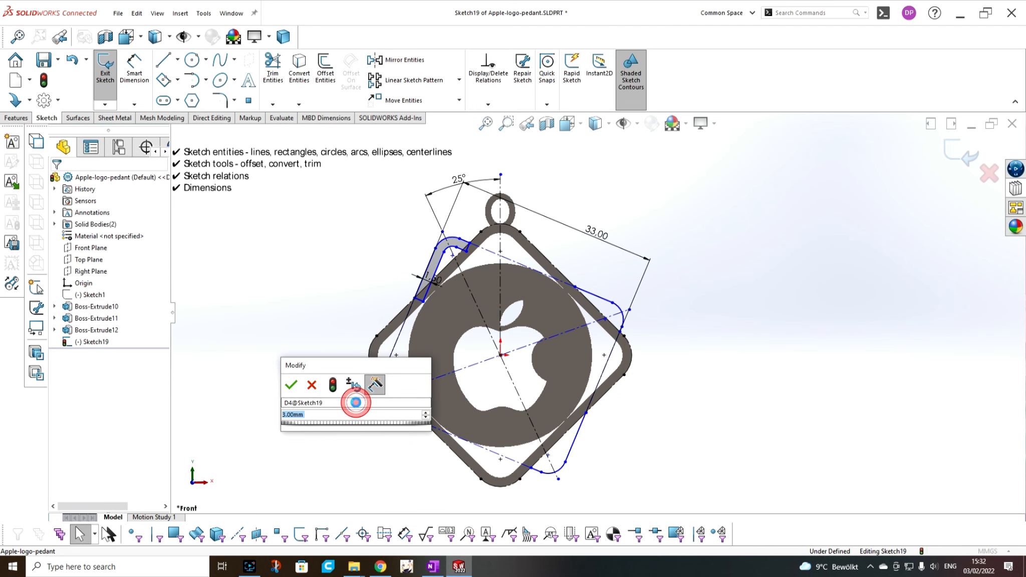
{"action": "type", "text": "4.5"}
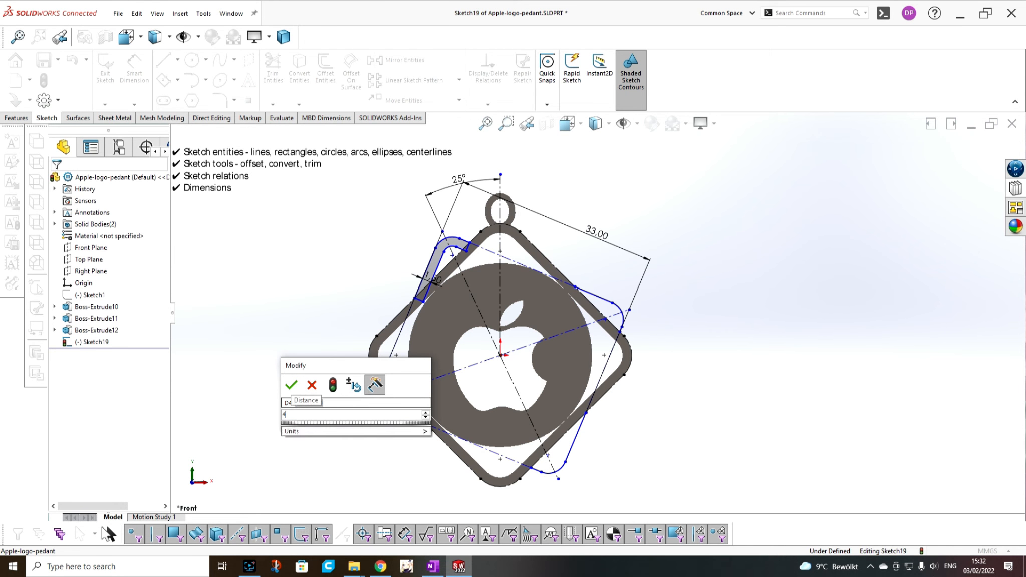
{"action": "key", "text": "Return"}
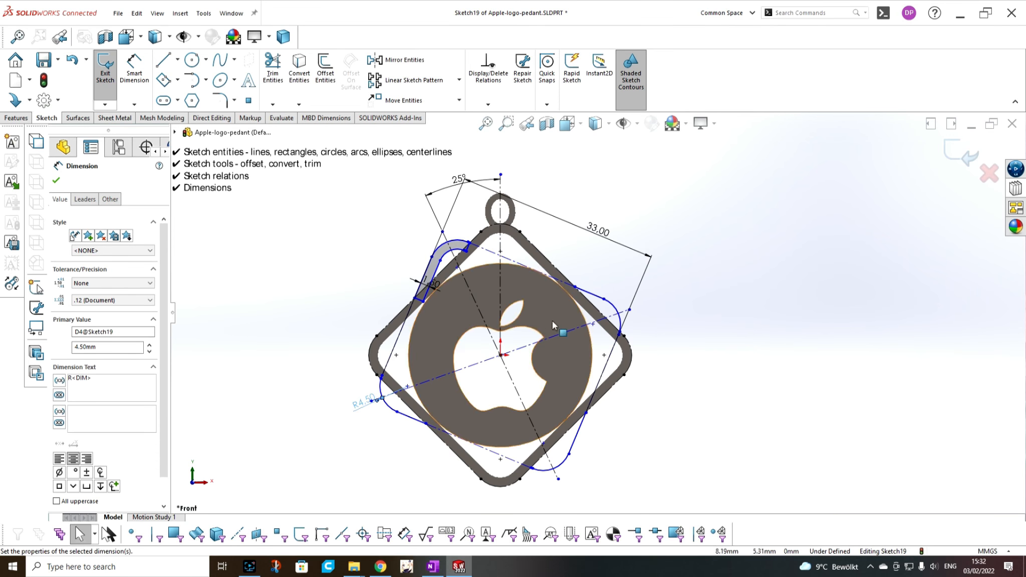
{"action": "left_click", "coordinate": [703, 277]}
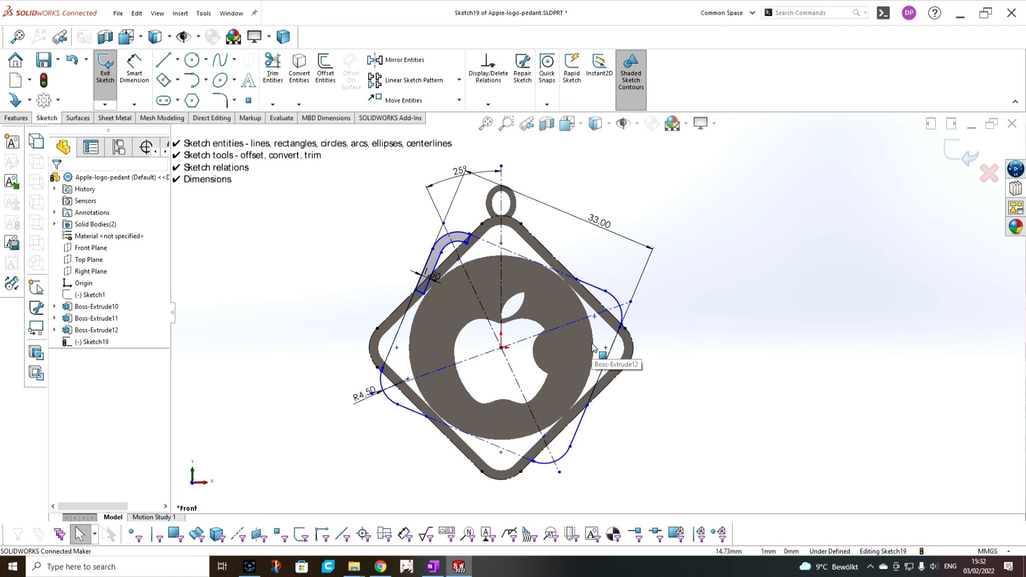
Step: Make the tilted square's two diagonal centerlines perpendicular to each other
{"action": "scroll", "coordinate": [554, 340], "scroll_direction": "down", "scroll_amount": 2}
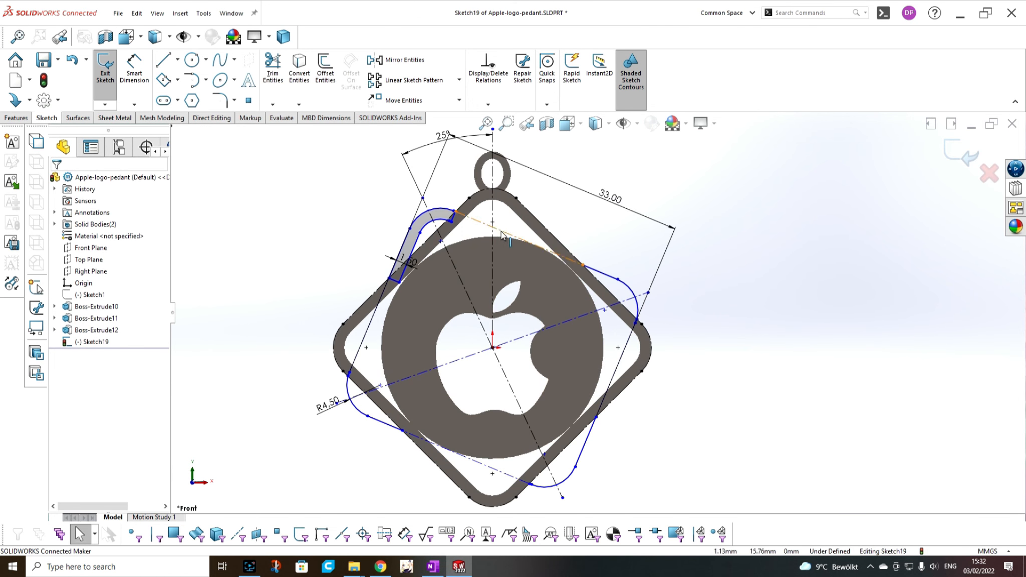
{"action": "left_click", "coordinate": [572, 319]}
{"action": "left_click", "coordinate": [502, 373], "text": "ctrl"}
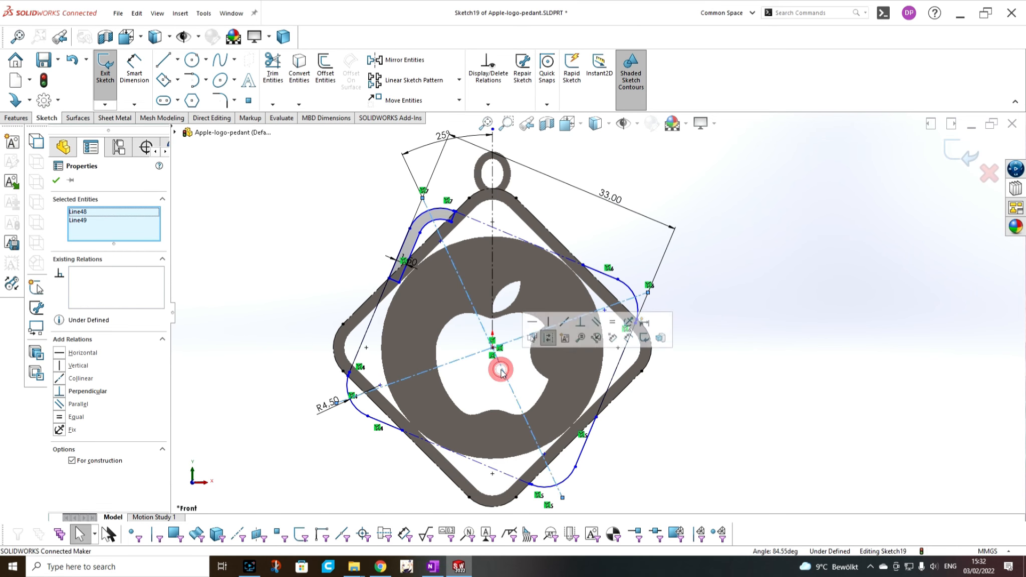
{"action": "left_click", "coordinate": [580, 323]}
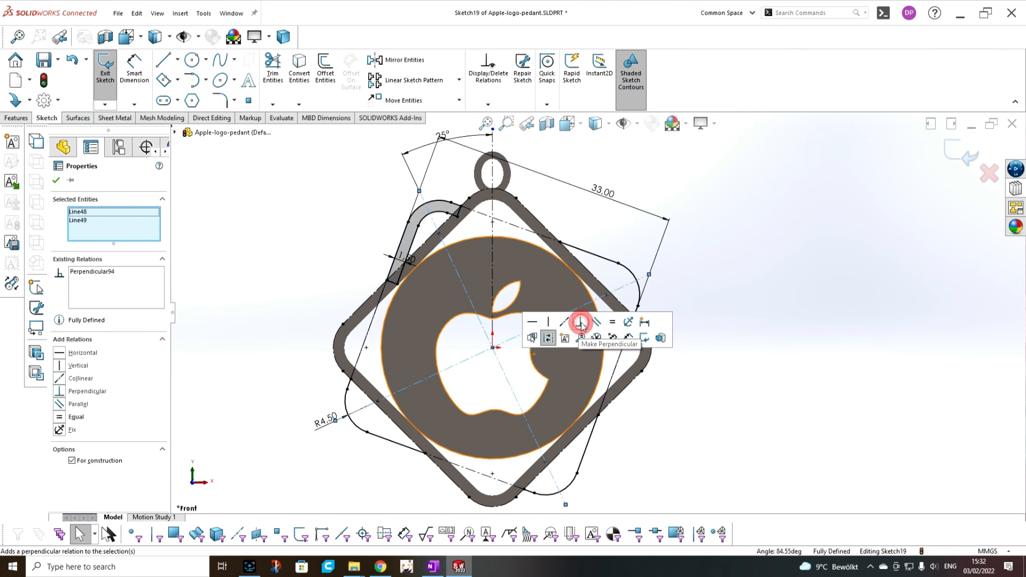
{"action": "left_click", "coordinate": [842, 347]}
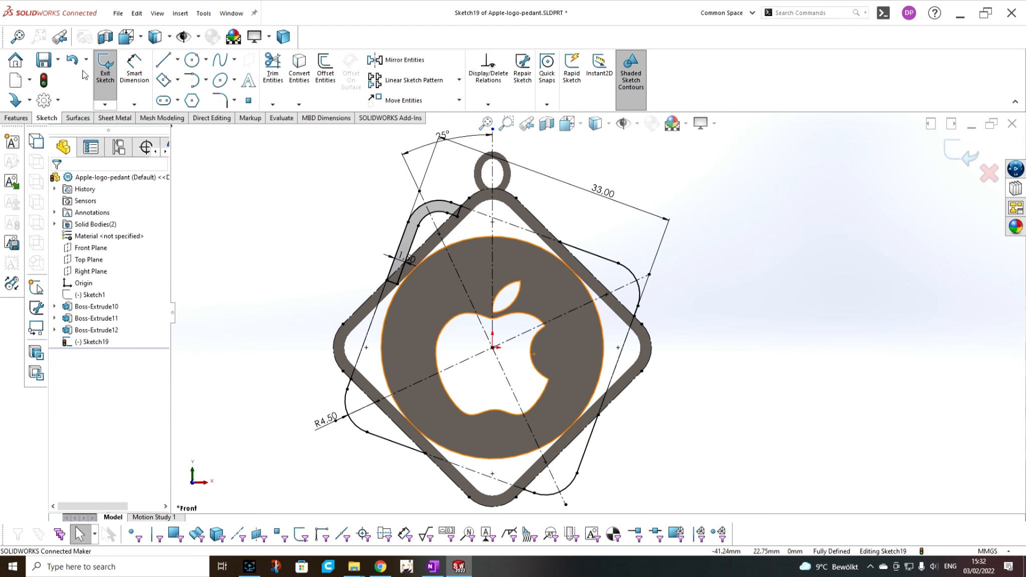
{"action": "left_click", "coordinate": [325, 70]}
{"action": "left_click", "coordinate": [585, 258]}
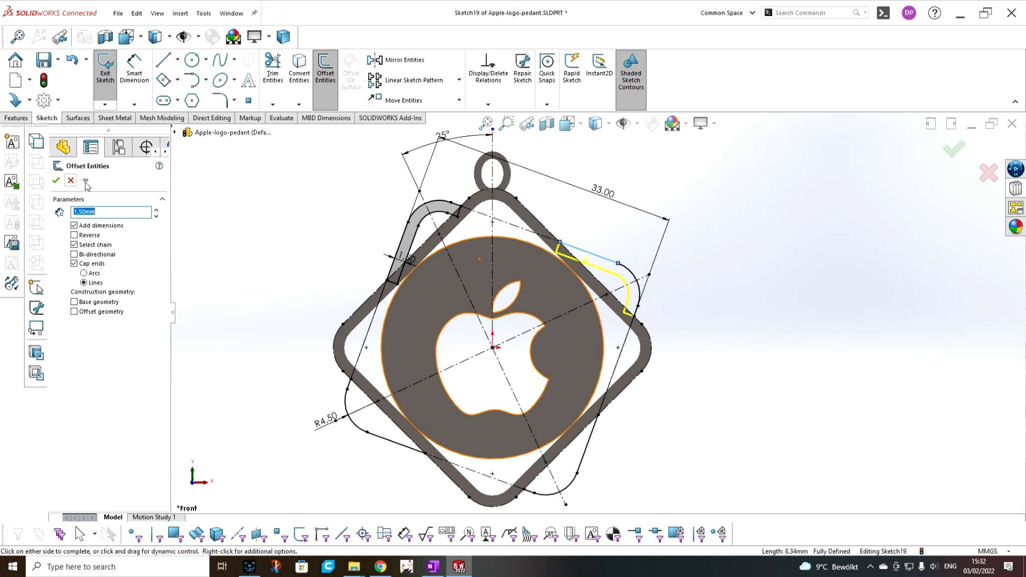
{"action": "left_click", "coordinate": [574, 484]}
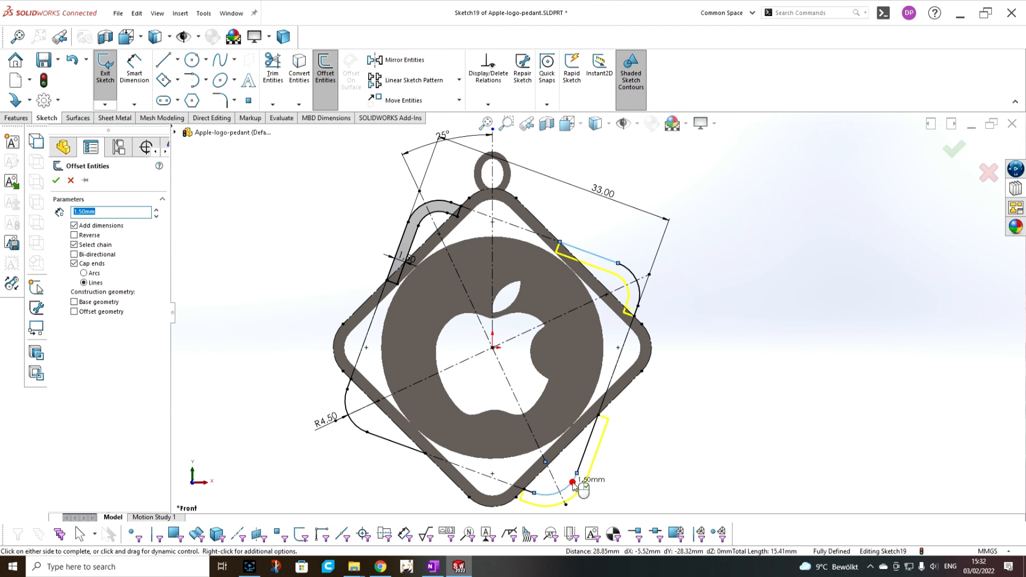
{"action": "left_click", "coordinate": [74, 235]}
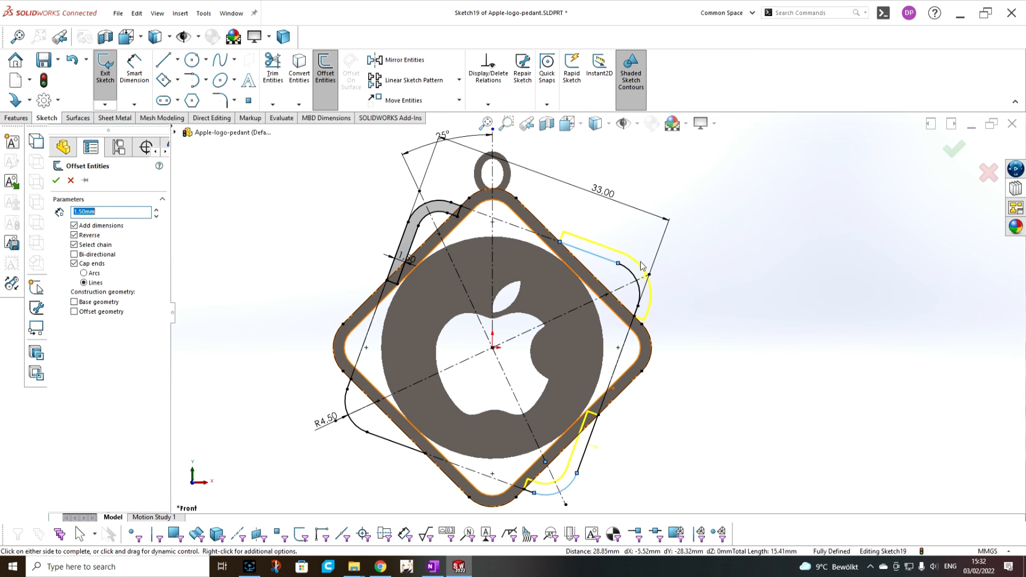
{"action": "left_click", "coordinate": [71, 179]}
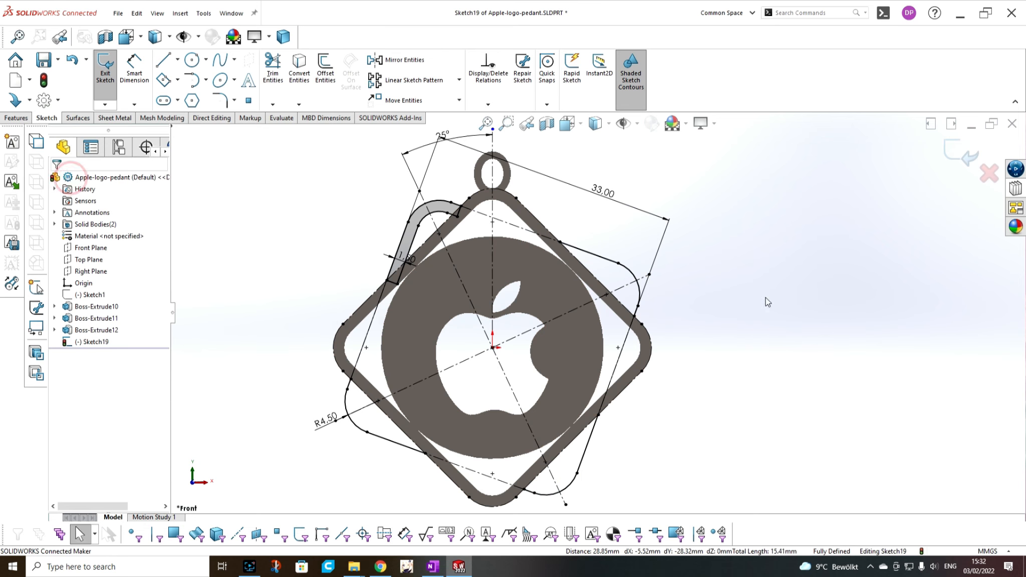
Step: Offset the upper-right corner chain 1.5 mm inward and close its ends with line caps
{"action": "left_click", "coordinate": [317, 74]}
{"action": "left_click", "coordinate": [626, 268]}
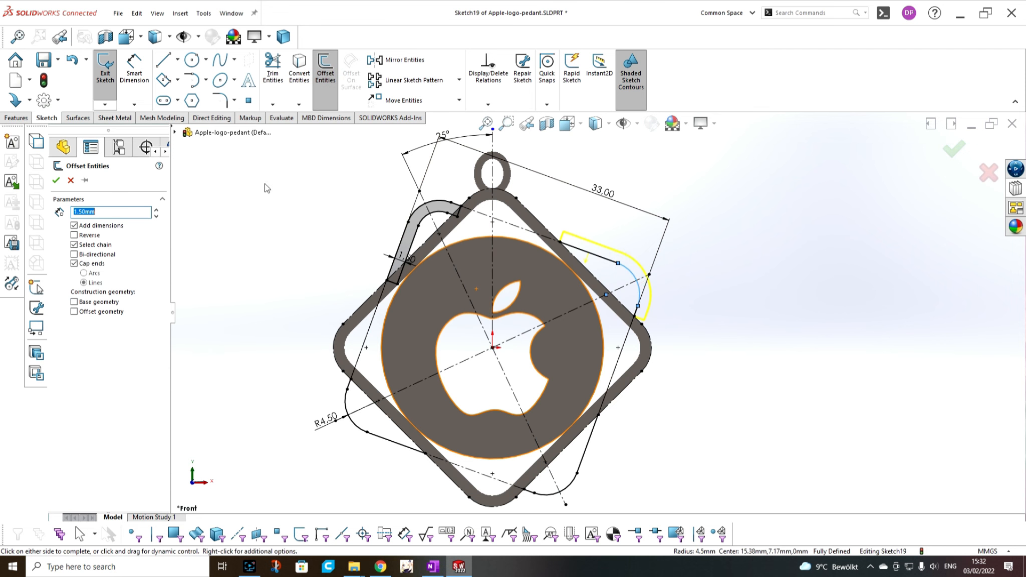
{"action": "left_click", "coordinate": [56, 179]}
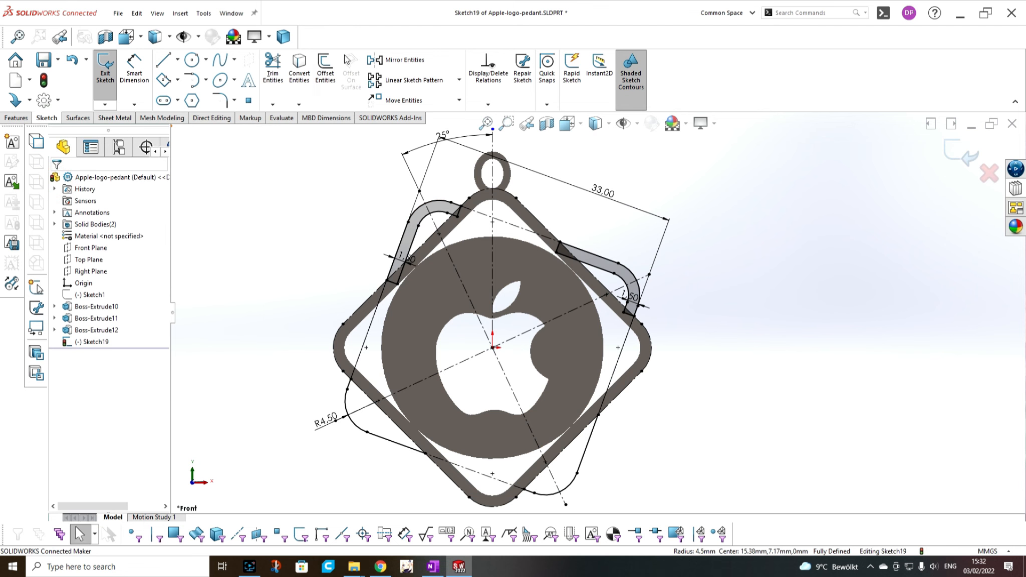
Step: Offset both the lower-right and lower-left corner chains 1.5 mm inward, closing their ends with line caps
{"action": "left_click", "coordinate": [324, 71]}
{"action": "left_click", "coordinate": [590, 443]}
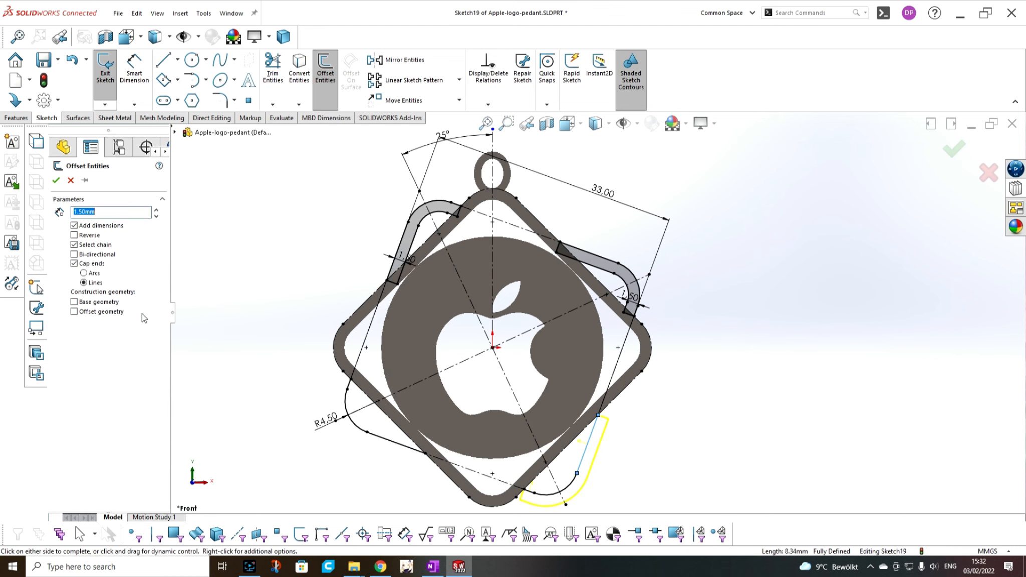
{"action": "left_click", "coordinate": [74, 245]}
{"action": "left_click", "coordinate": [74, 235]}
{"action": "left_click", "coordinate": [404, 445]}
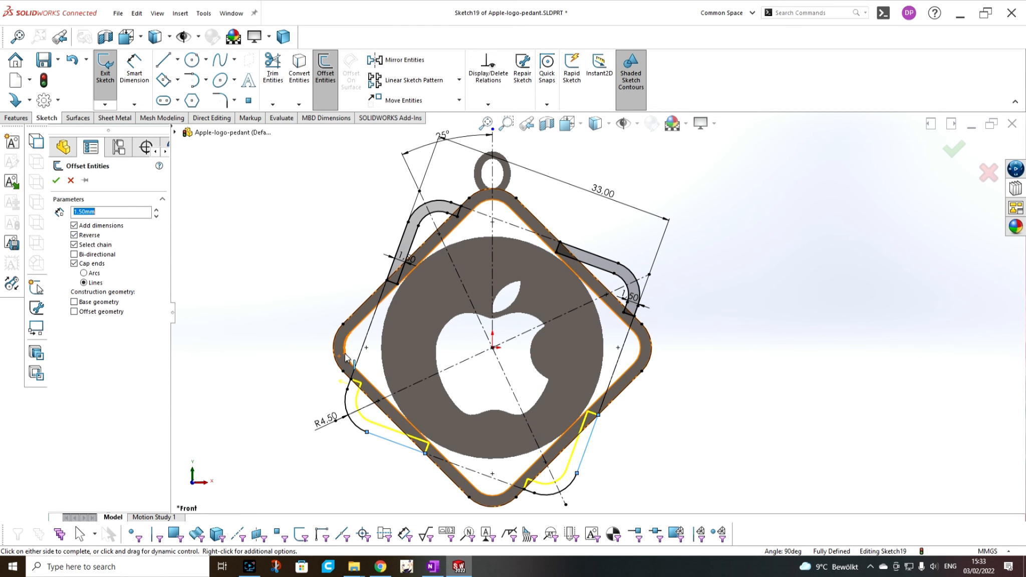
{"action": "left_click", "coordinate": [57, 181]}
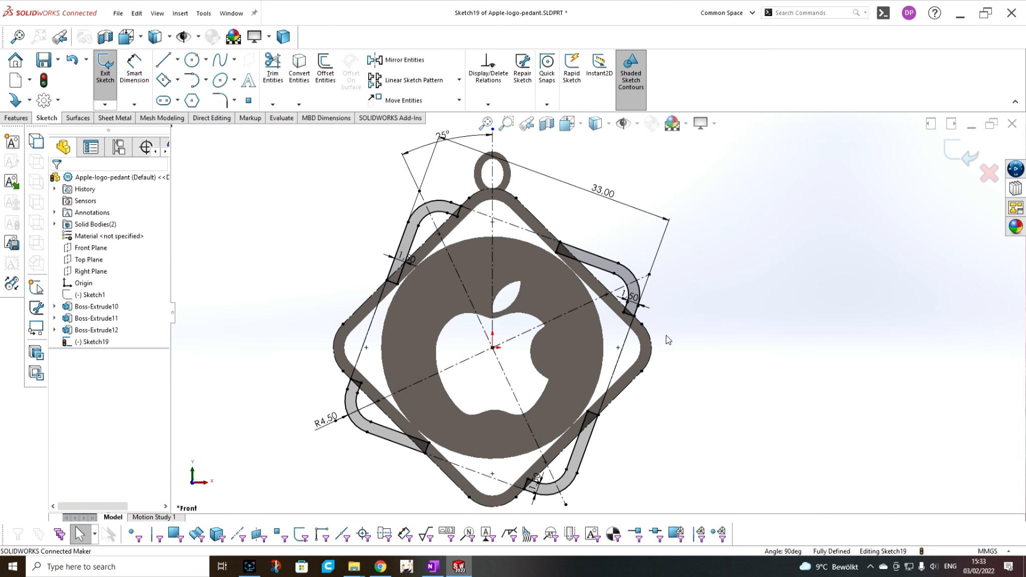
Step: Extrude the four corner profiles 1 mm from the mid plane, merging them with the pendant
{"action": "scroll", "coordinate": [682, 370], "scroll_direction": "up", "scroll_amount": 2}
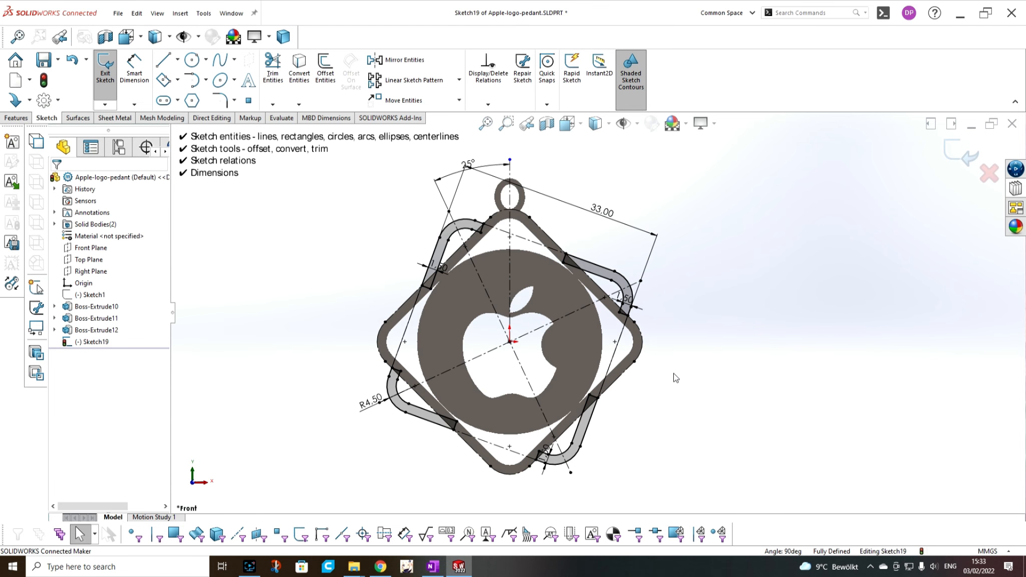
{"action": "left_click", "coordinate": [17, 120]}
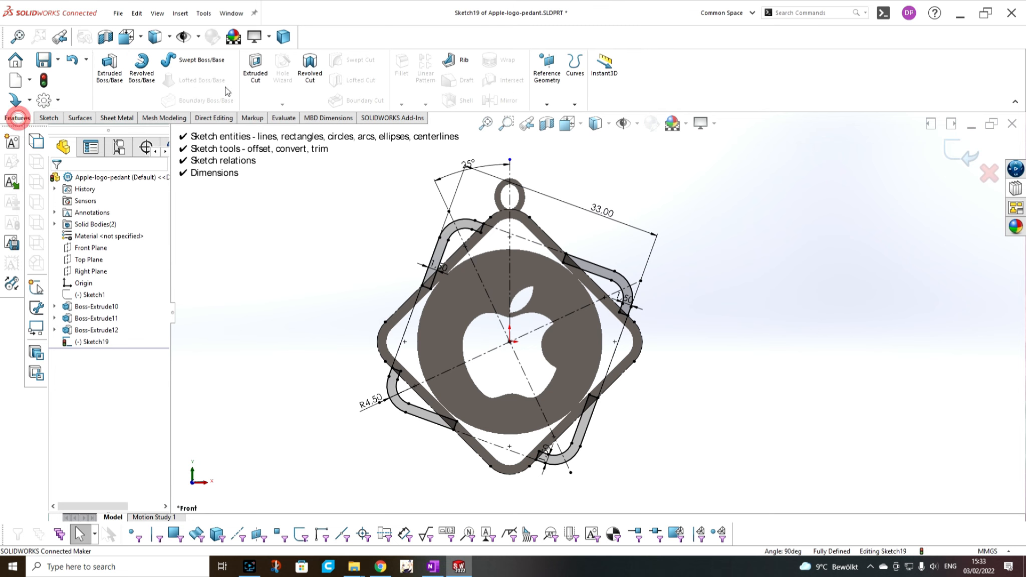
{"action": "left_click", "coordinate": [110, 73]}
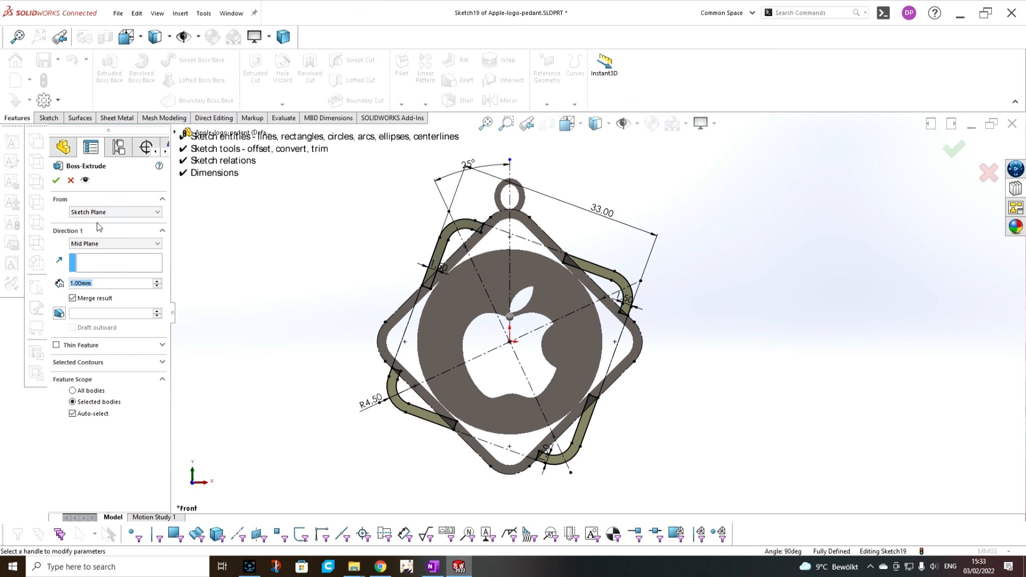
{"action": "left_click", "coordinate": [56, 180]}
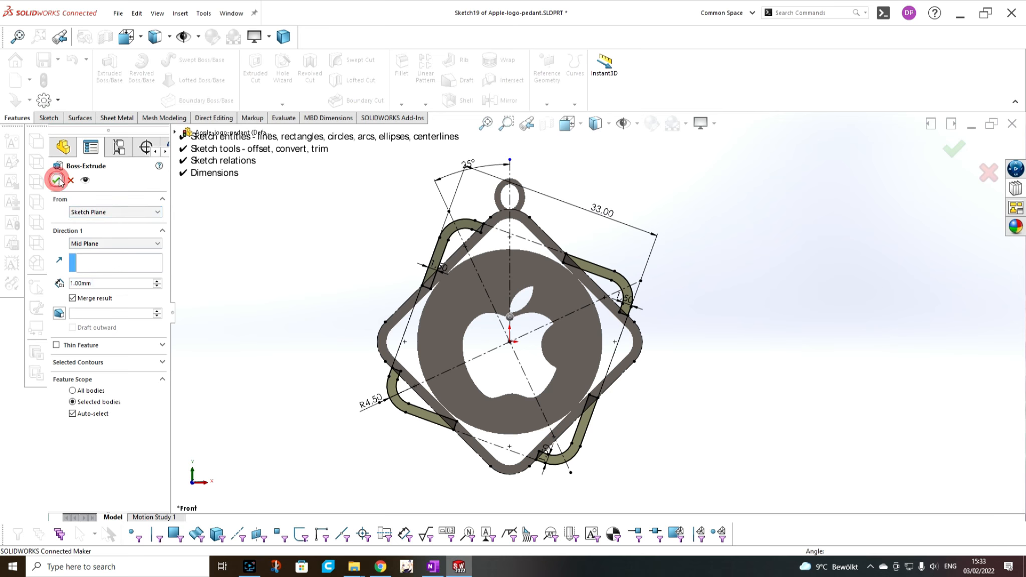
{"action": "left_click", "coordinate": [709, 272]}
Step: Switch the pendant's display style to shaded with visible edges
{"action": "left_click", "coordinate": [620, 123]}
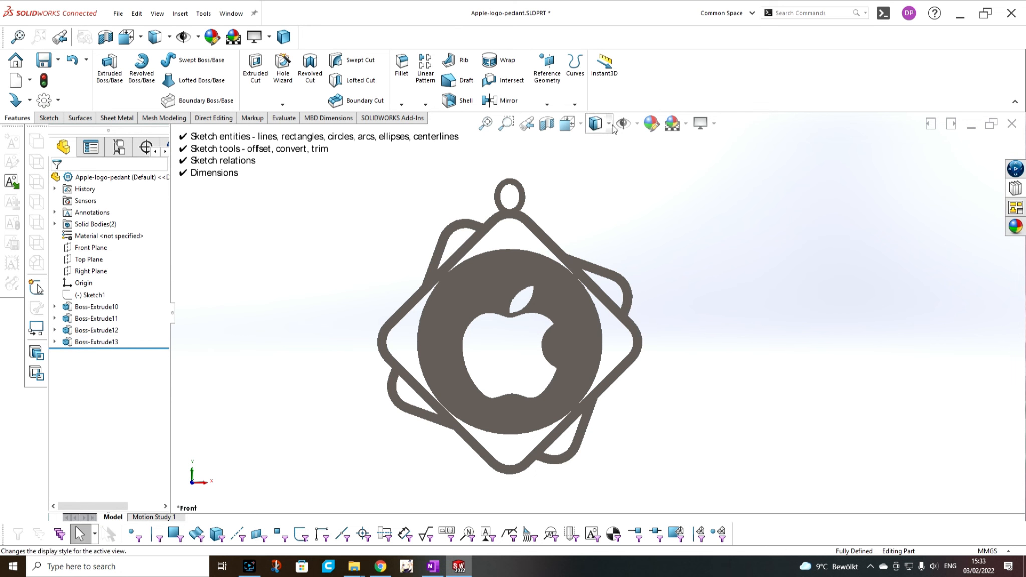
{"action": "left_click", "coordinate": [607, 124]}
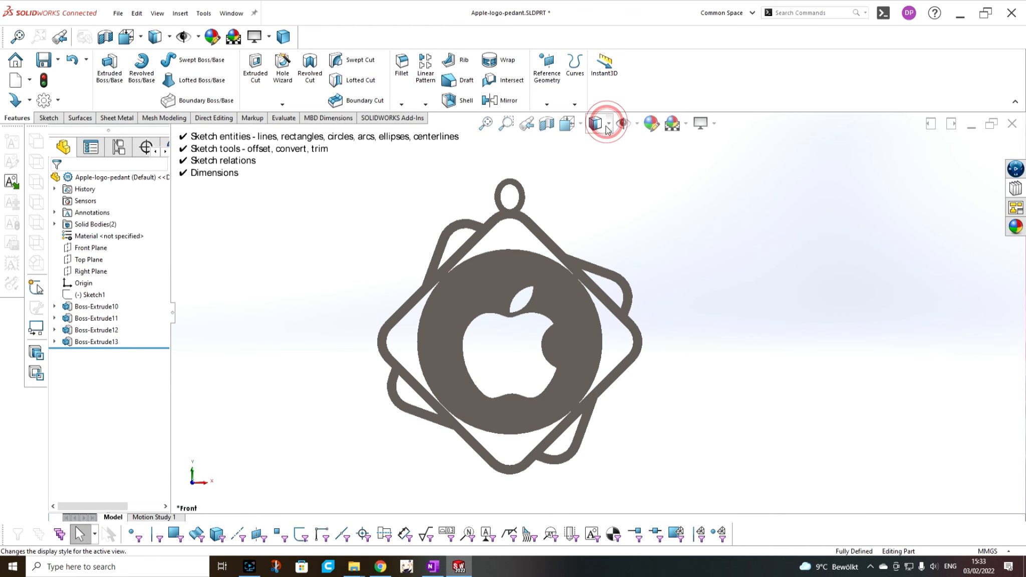
{"action": "left_click", "coordinate": [601, 147]}
{"action": "left_click", "coordinate": [675, 204]}
Step: Inspect the finished pendant at a slight angle and restore the Front view
{"action": "mouse_move", "coordinate": [625, 292]}
{"action": "middle_mouse_down"}
{"action": "mouse_move", "coordinate": [430, 337]}
{"action": "mouse_move", "coordinate": [623, 257]}
{"action": "mouse_move", "coordinate": [606, 287]}
{"action": "middle_mouse_up"}
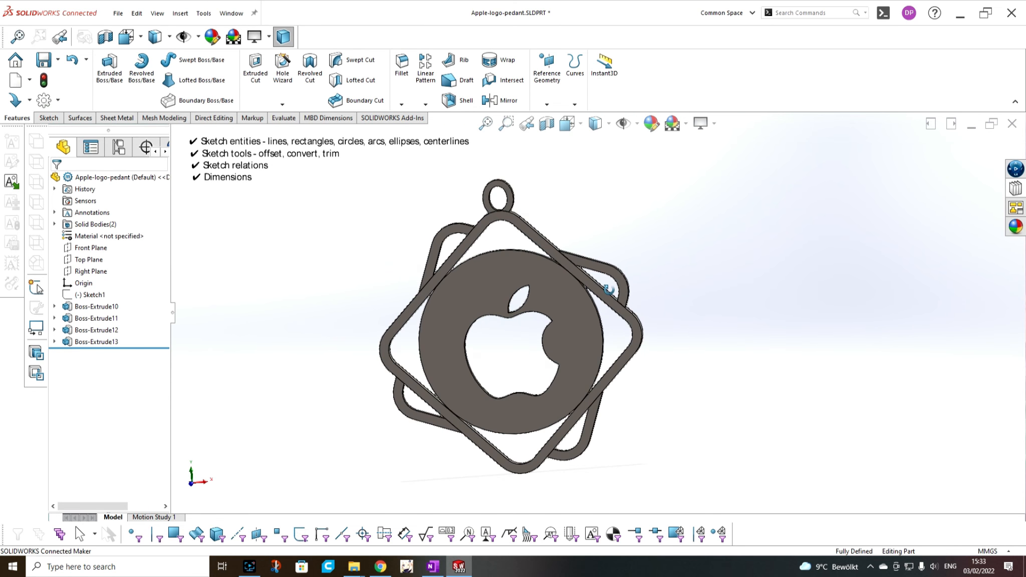
{"action": "scroll", "coordinate": [607, 290], "scroll_direction": "up", "scroll_amount": 3}
{"action": "left_click", "coordinate": [581, 125]}
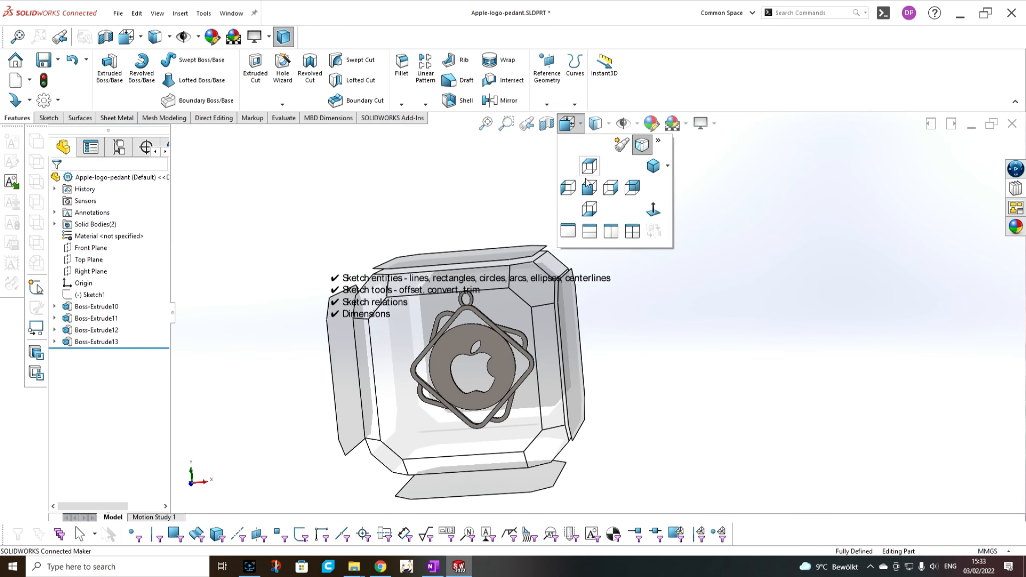
{"action": "left_click", "coordinate": [581, 186]}
{"action": "scroll", "coordinate": [767, 264], "scroll_direction": "up", "scroll_amount": 3}
{"action": "scroll", "coordinate": [768, 264], "scroll_direction": "down", "scroll_amount": 1}
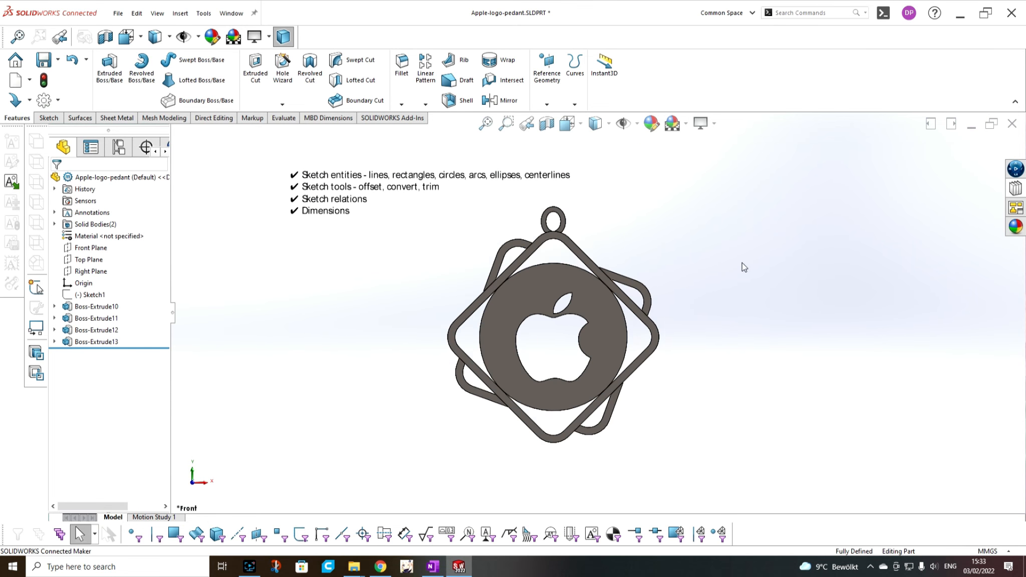
{"action": "scroll", "coordinate": [702, 307], "scroll_direction": "down", "scroll_amount": 1}
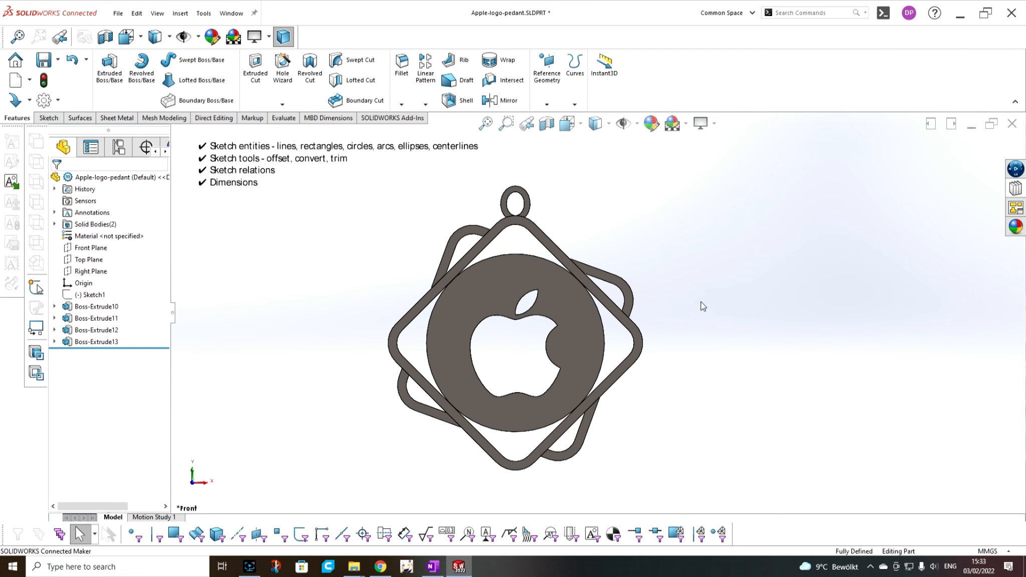